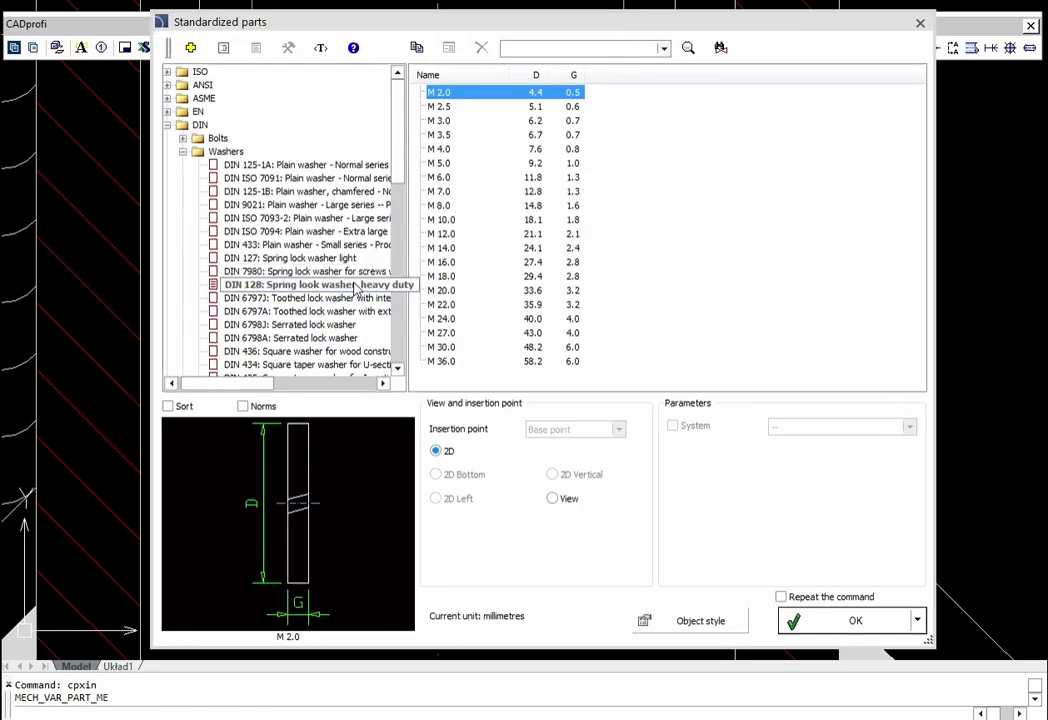
Step: Place an M 6.0 DIN 128 spring lock washer below the plate on the bolt axis
{"action": "left_click", "coordinate": [440, 178]}
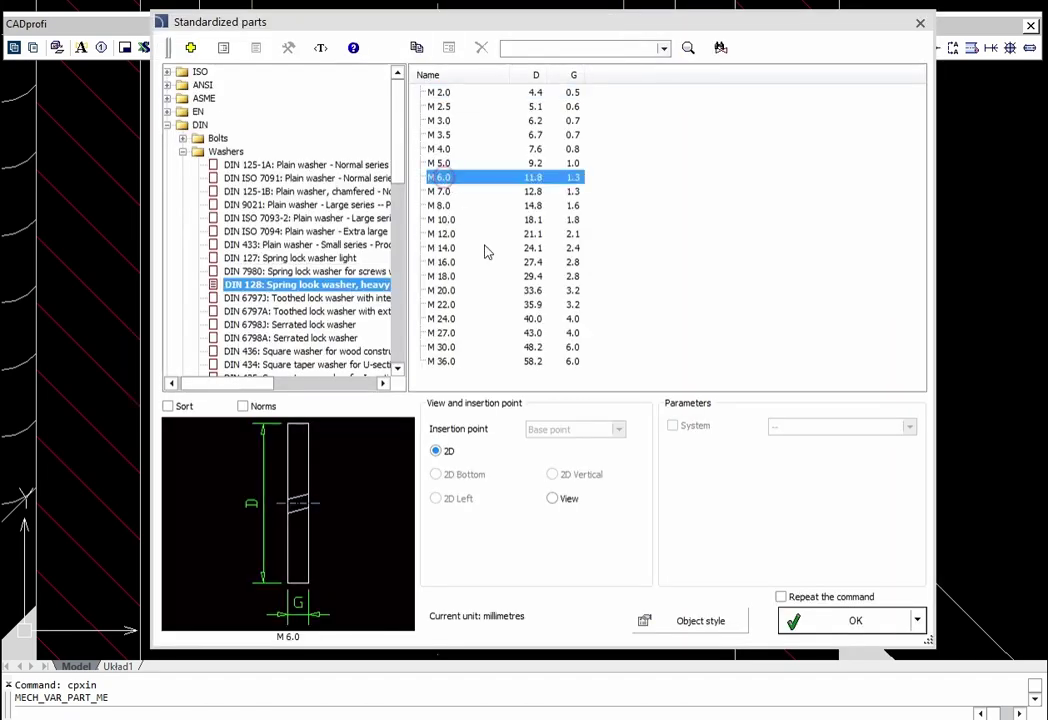
{"action": "left_click", "coordinate": [818, 630]}
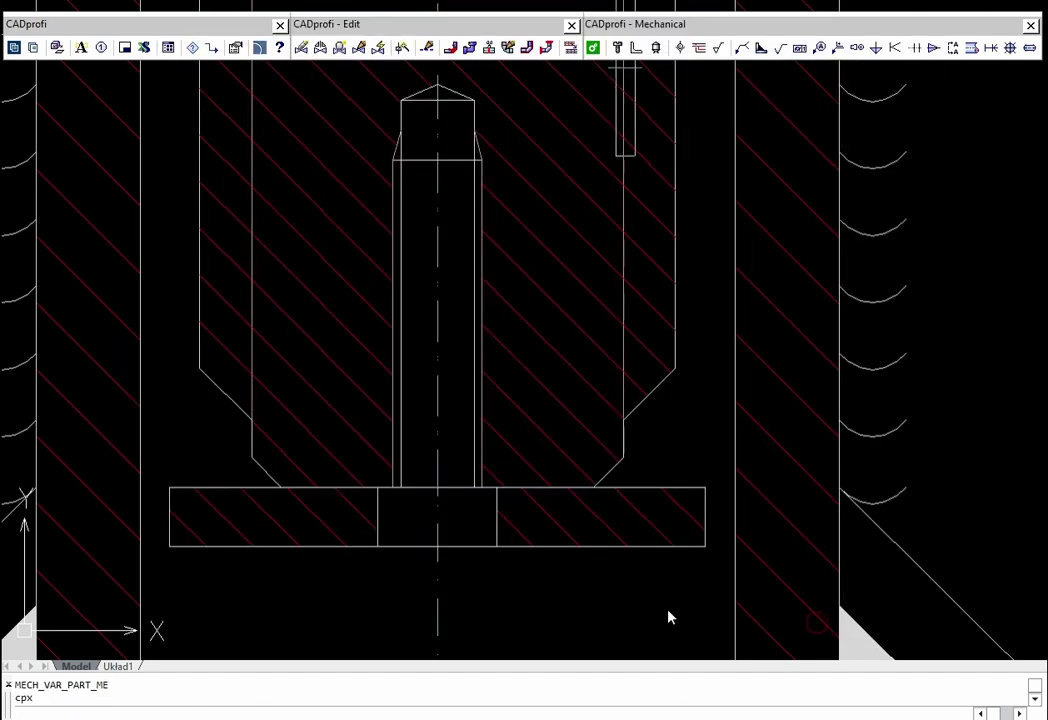
{"action": "left_click", "coordinate": [437, 547]}
{"action": "key", "text": "Return"}
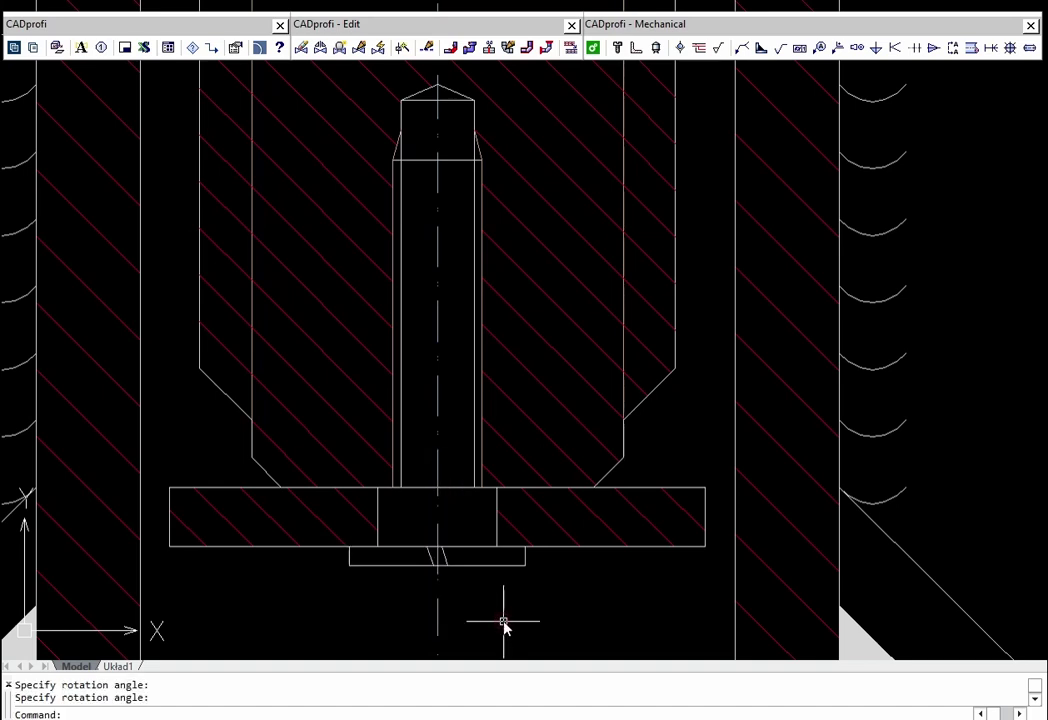
Step: Insert a DIN EN 24017 M 6.0 hexagon head bolt under the washer, pointing up, 20 long
{"action": "left_click", "coordinate": [617, 47]}
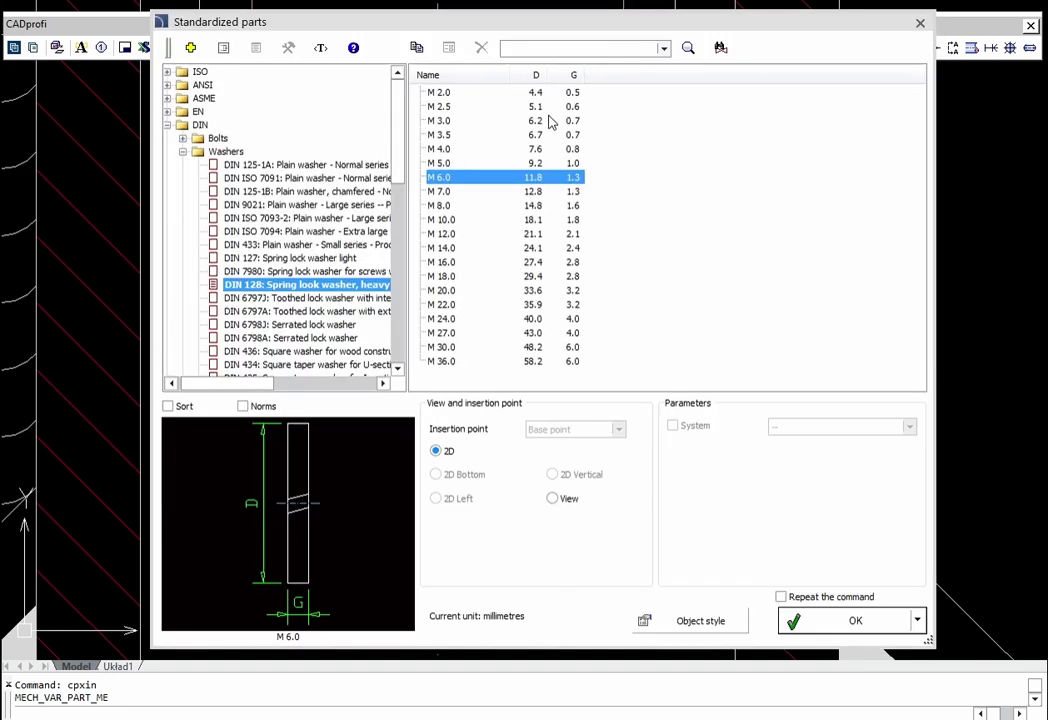
{"action": "left_click", "coordinate": [183, 138]}
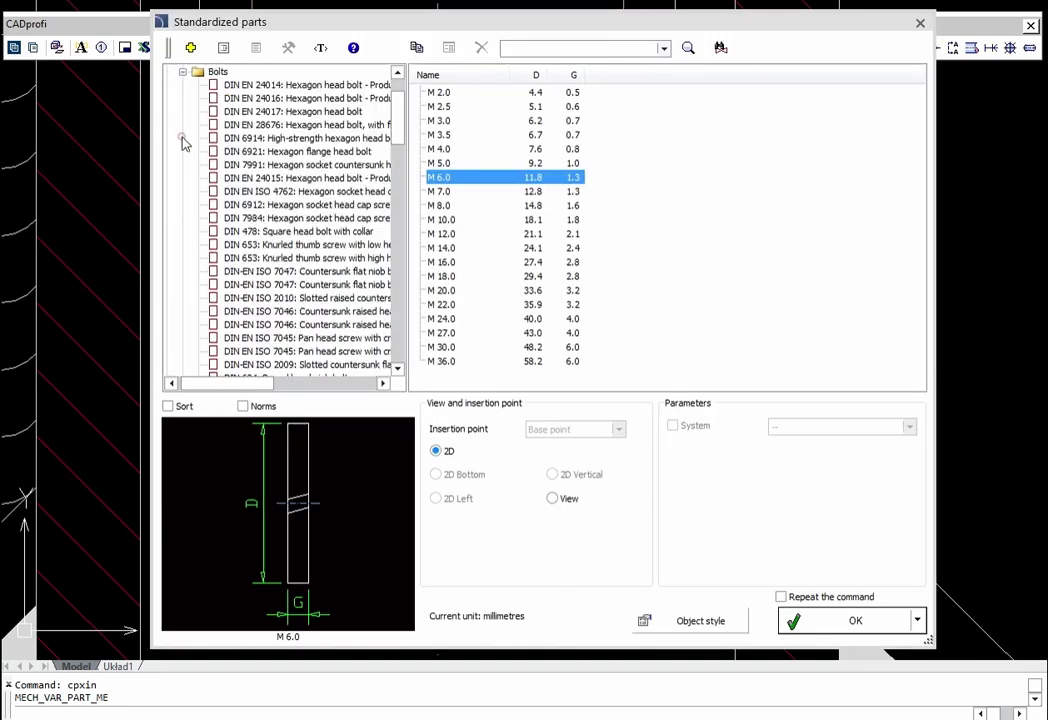
{"action": "left_click", "coordinate": [256, 112]}
{"action": "left_click", "coordinate": [439, 319]}
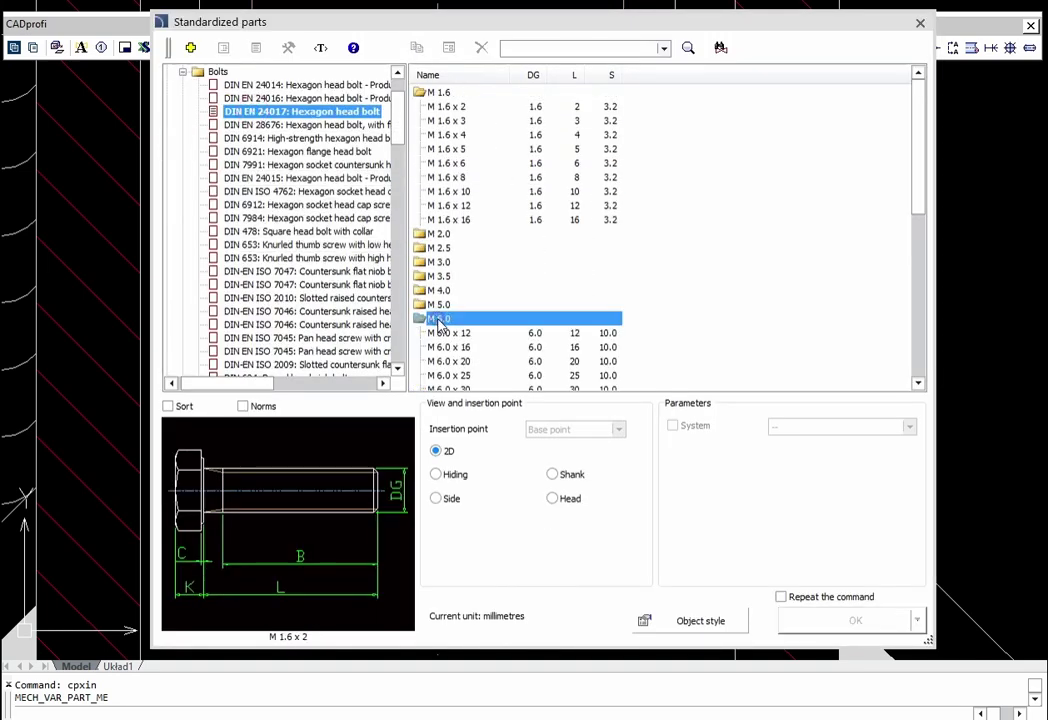
{"action": "left_click", "coordinate": [446, 333]}
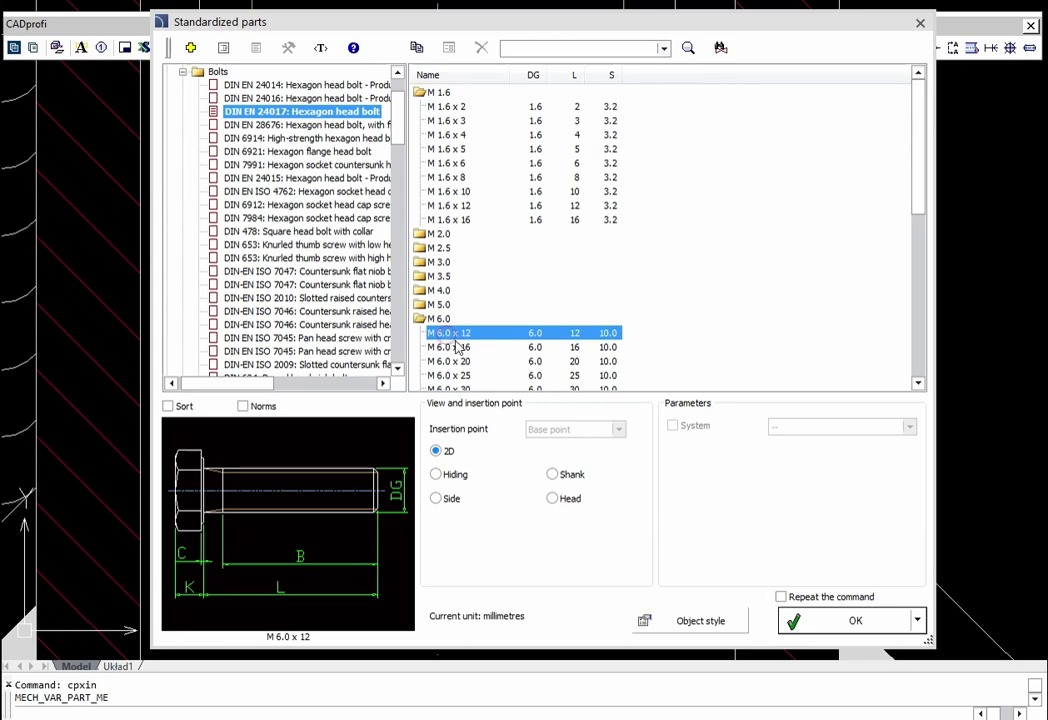
{"action": "left_click", "coordinate": [823, 628]}
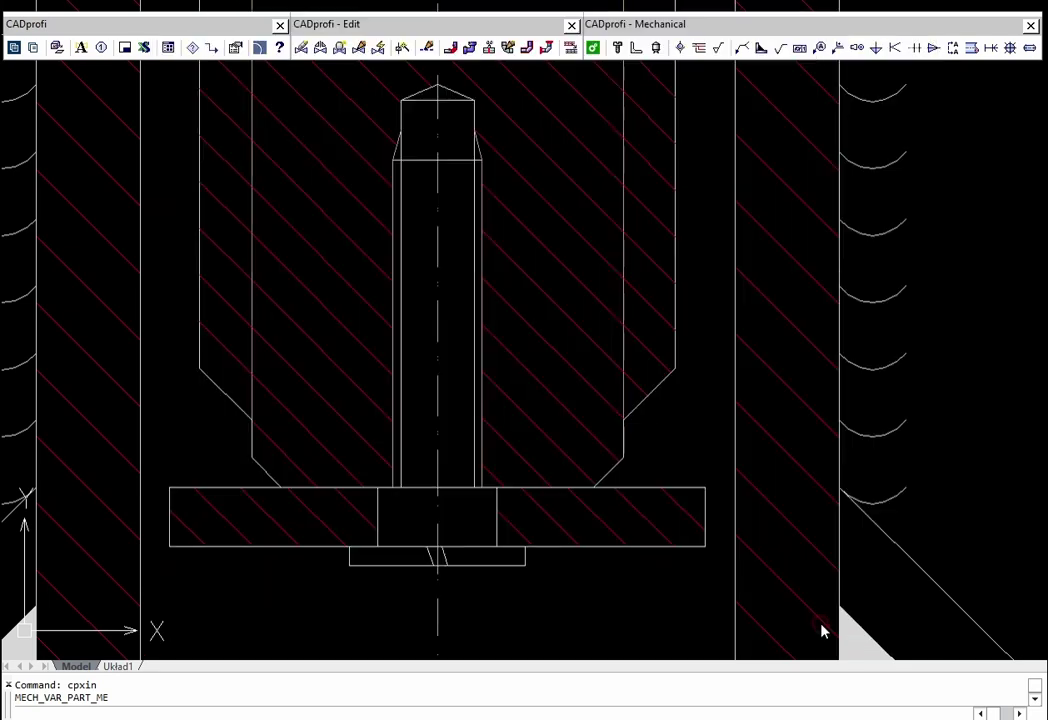
{"action": "left_click", "coordinate": [437, 567]}
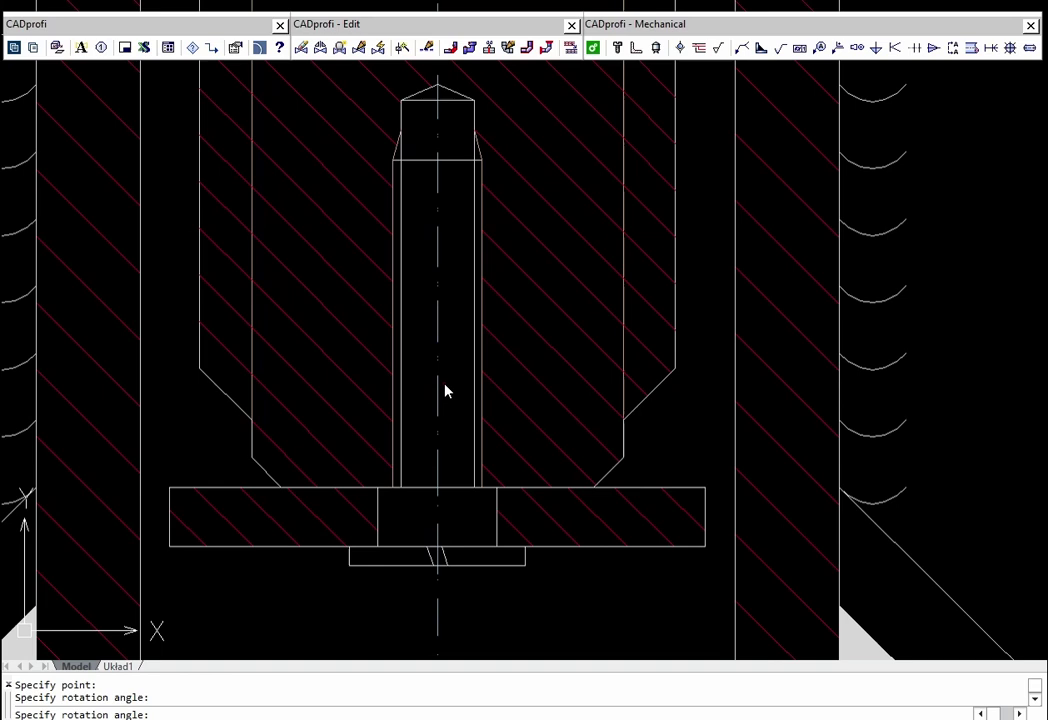
{"action": "left_click", "coordinate": [446, 391]}
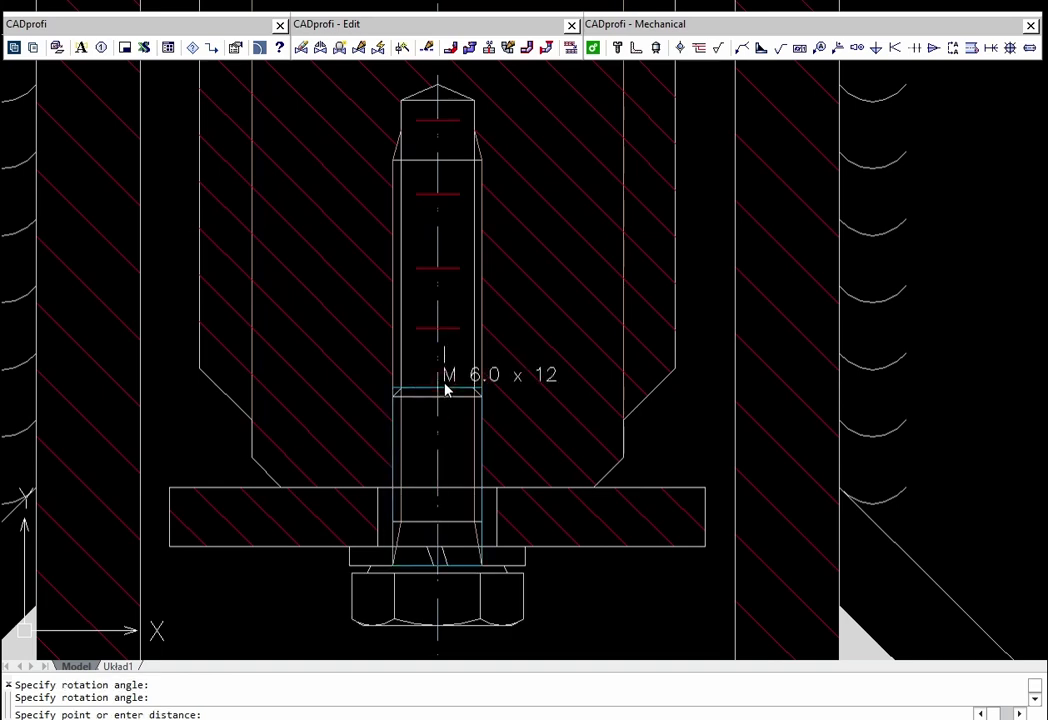
{"action": "left_click", "coordinate": [456, 272]}
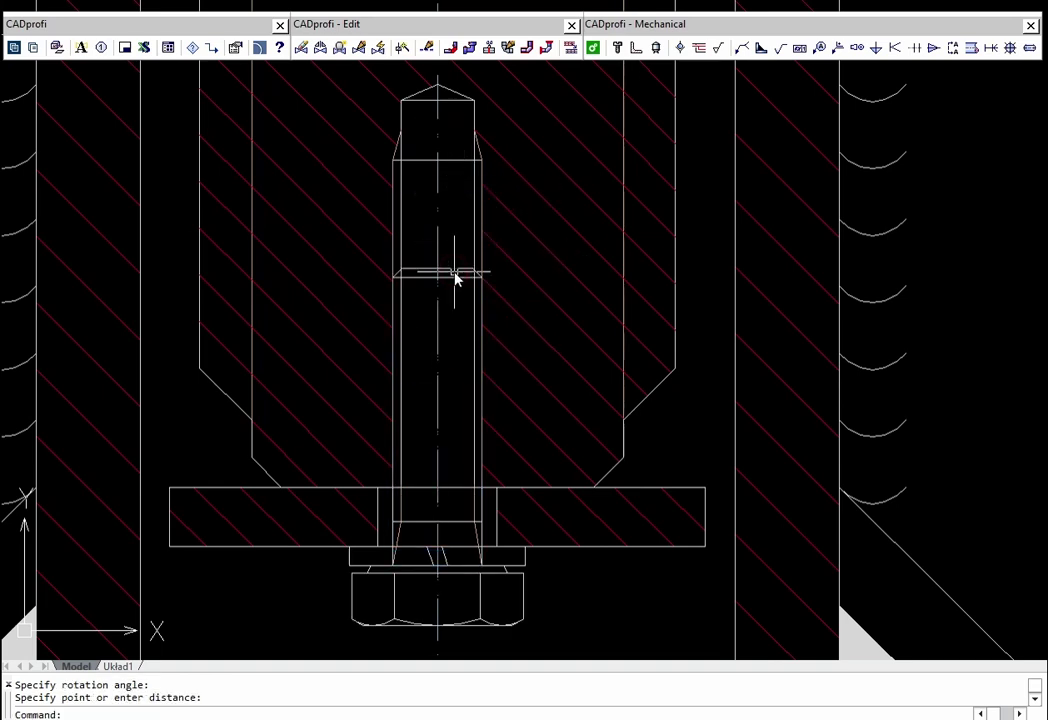
Step: Quick-edit the bolt and drag its length grip from 20 to M 6.0 x 25
{"action": "left_click", "coordinate": [318, 50]}
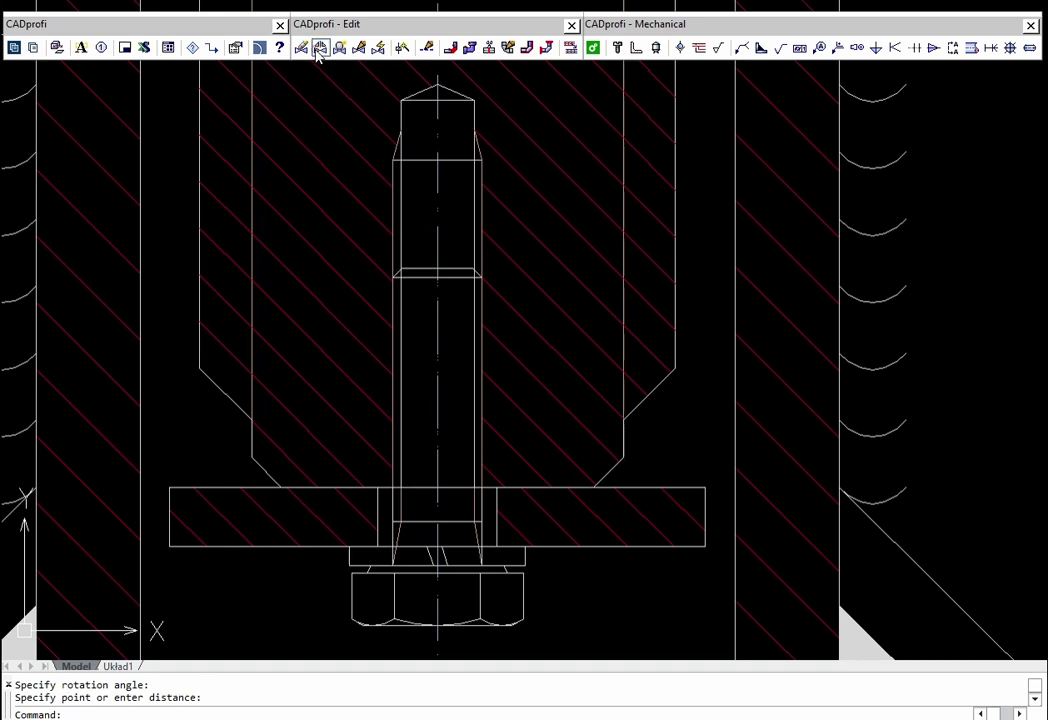
{"action": "left_click", "coordinate": [425, 285]}
{"action": "left_click", "coordinate": [437, 237]}
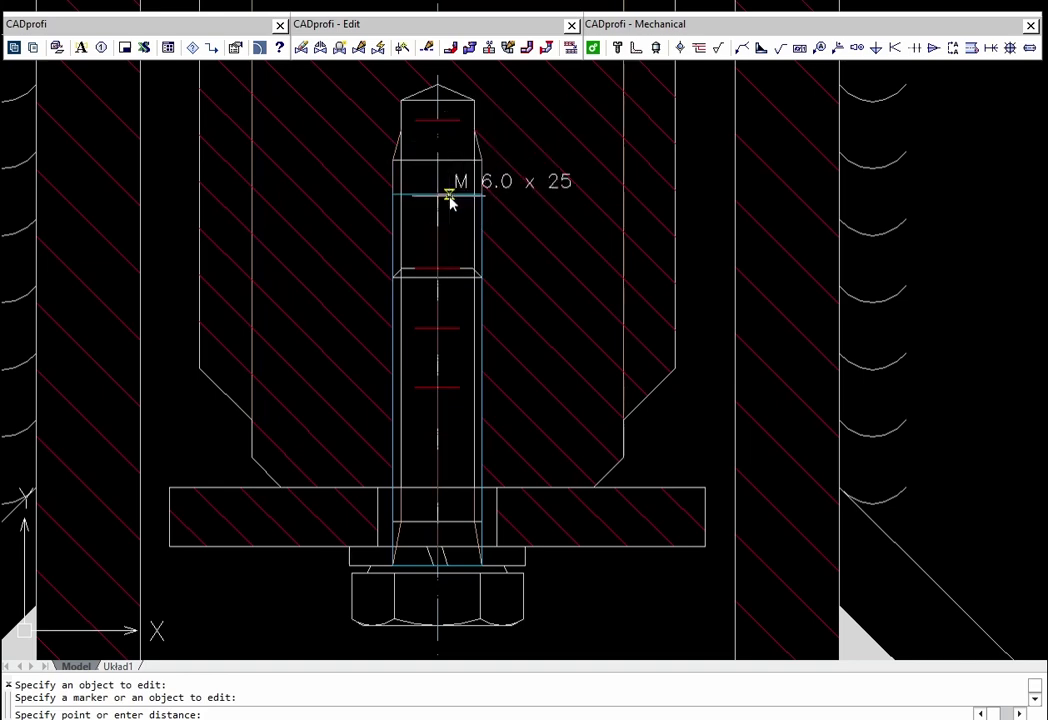
{"action": "left_click", "coordinate": [450, 204]}
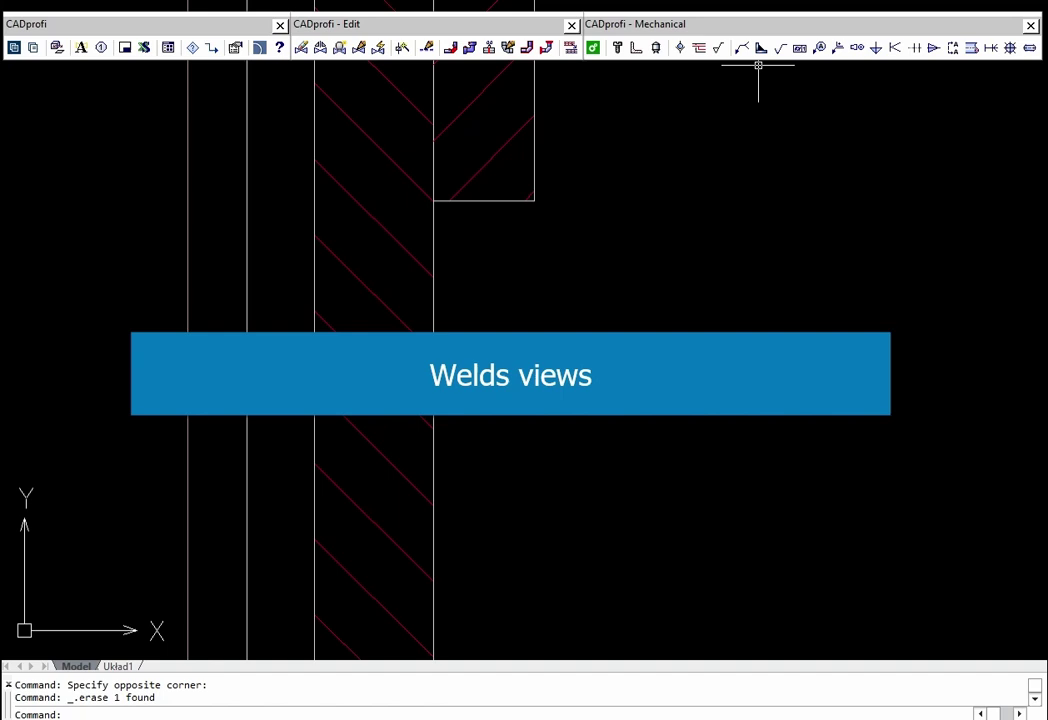
Step: Insert a fillet weld view at the plate corner with length 6 measured from the drawing
{"action": "left_click", "coordinate": [760, 50]}
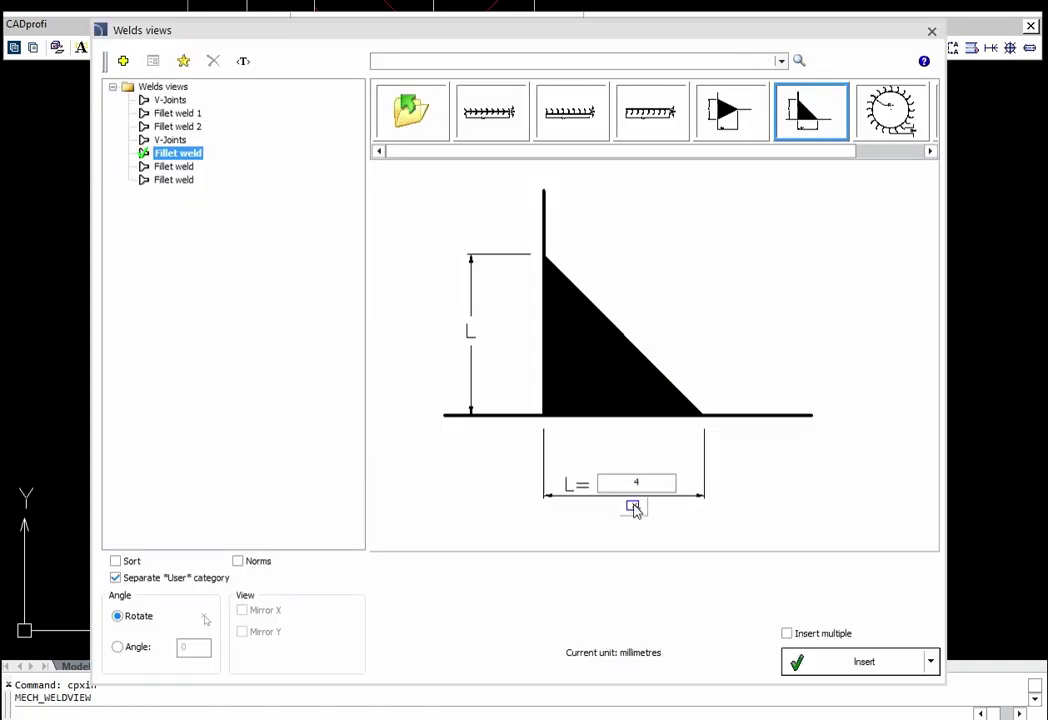
{"action": "left_click", "coordinate": [633, 507]}
{"action": "left_click", "coordinate": [433, 201]}
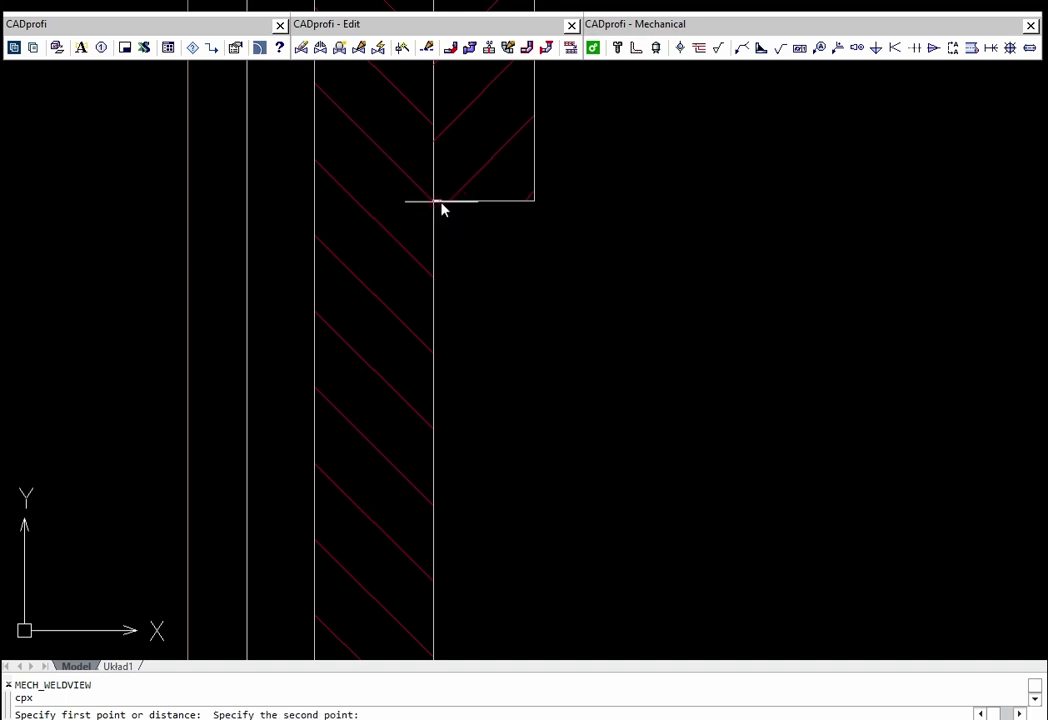
{"action": "left_click", "coordinate": [534, 200]}
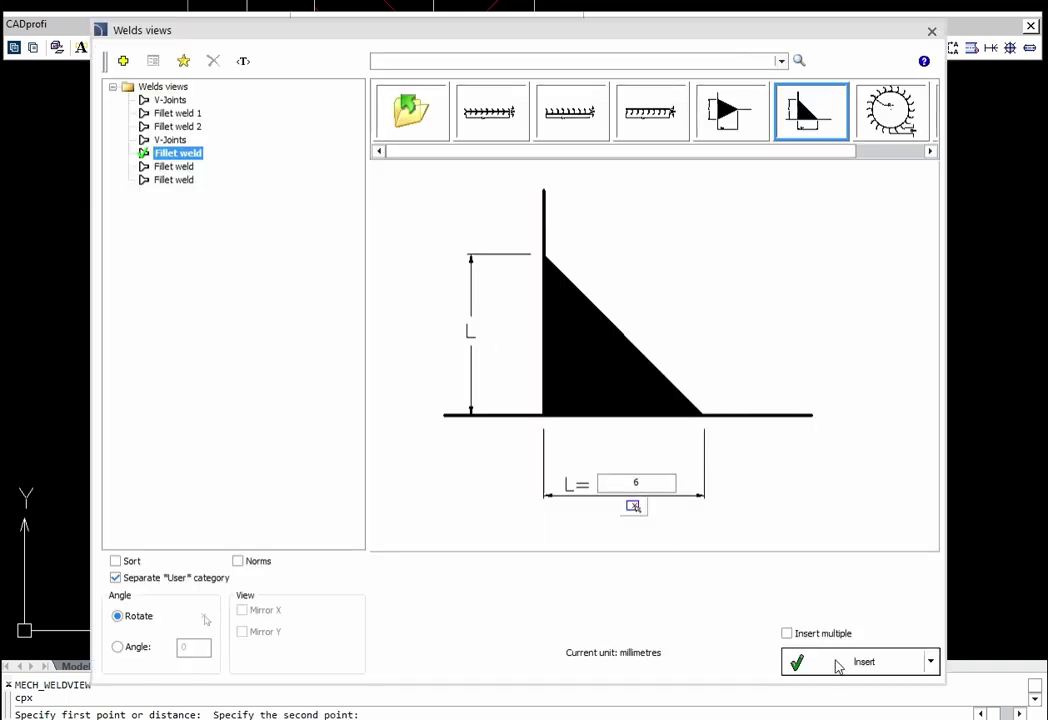
{"action": "left_click", "coordinate": [838, 662]}
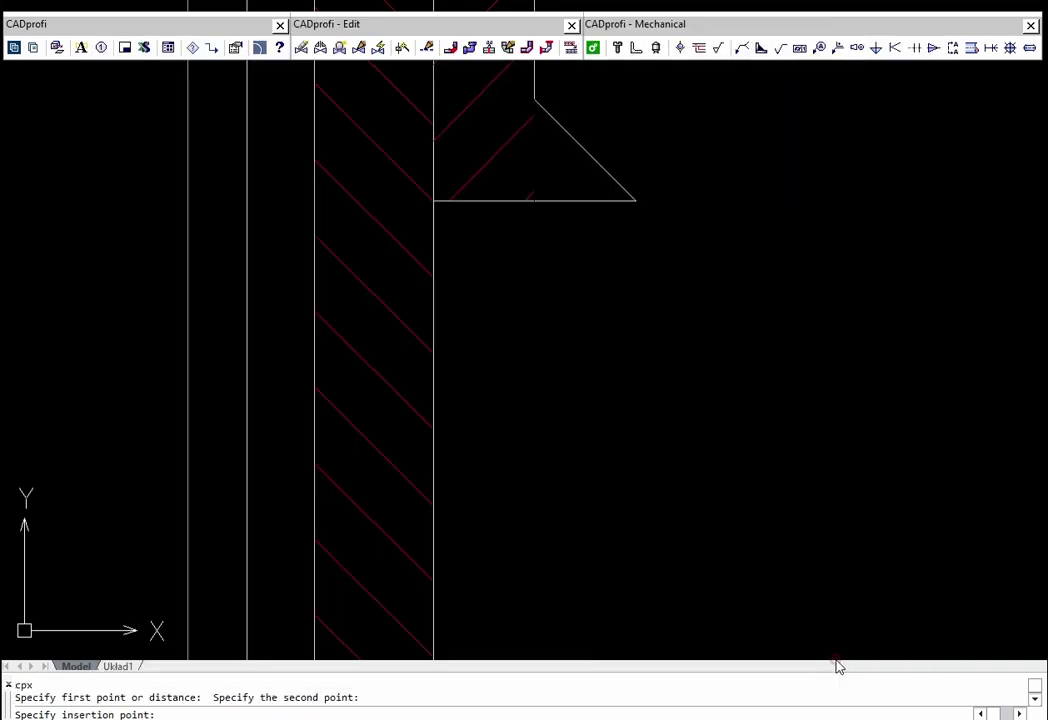
{"action": "left_click", "coordinate": [435, 205]}
{"action": "key", "text": "Return"}
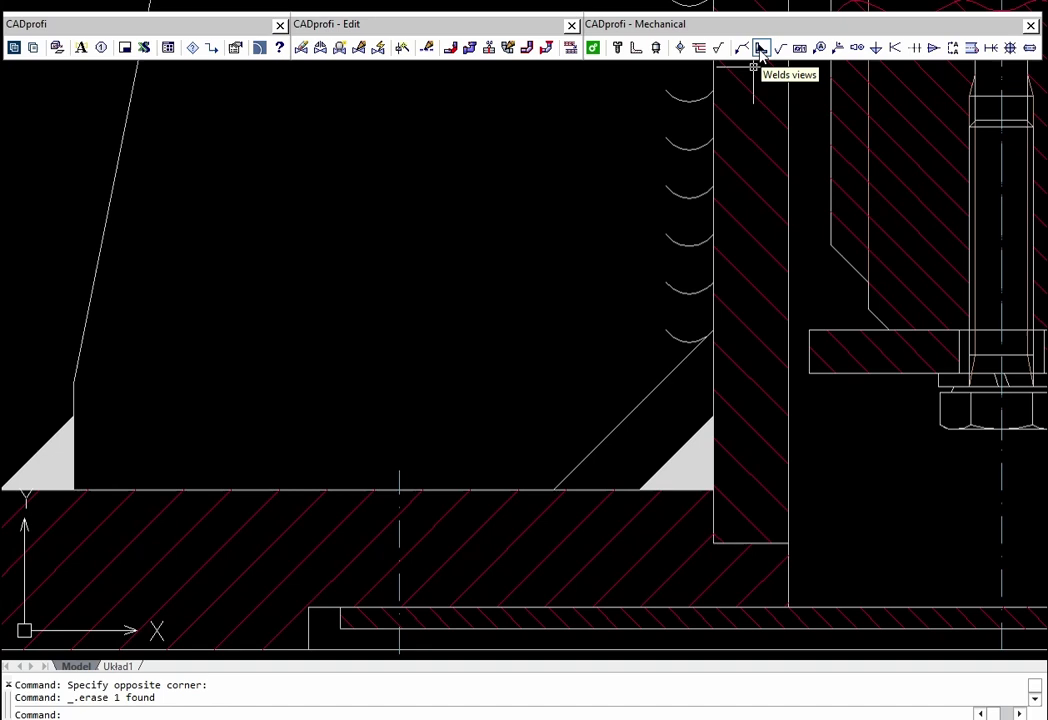
Step: Lay a 4.5-wide, 45-long fillet weld bead along the base between the gussets
{"action": "left_click", "coordinate": [760, 53]}
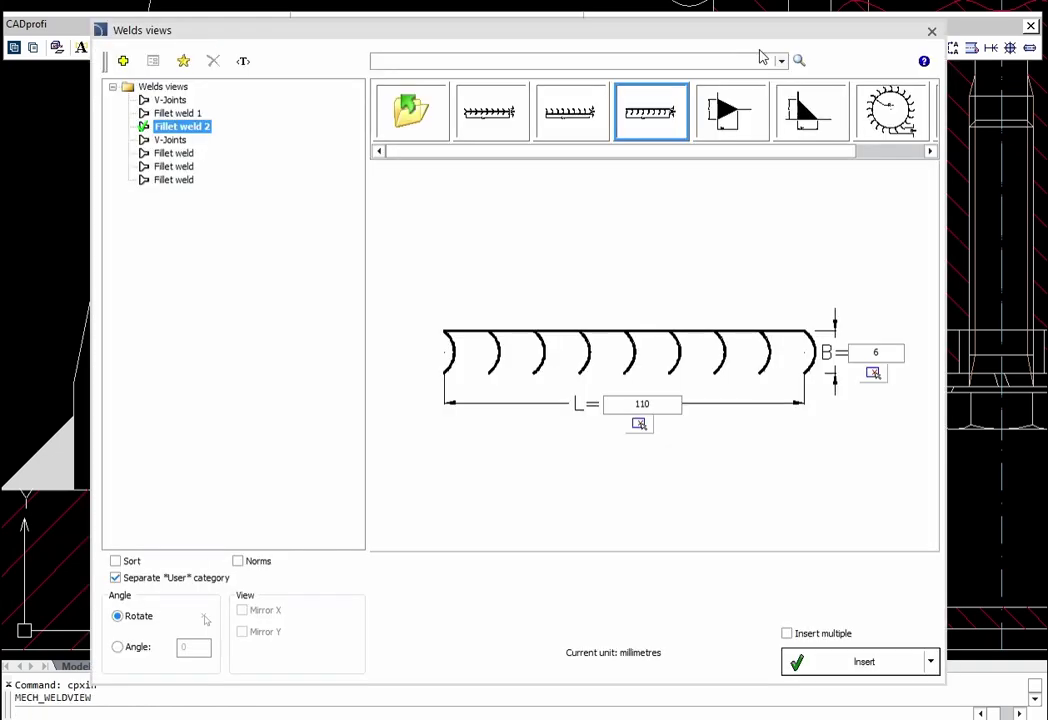
{"action": "key", "text": "BackSpace"}
{"action": "type", "text": "4.5"}
{"action": "left_click", "coordinate": [640, 424]}
{"action": "left_click", "coordinate": [553, 489]}
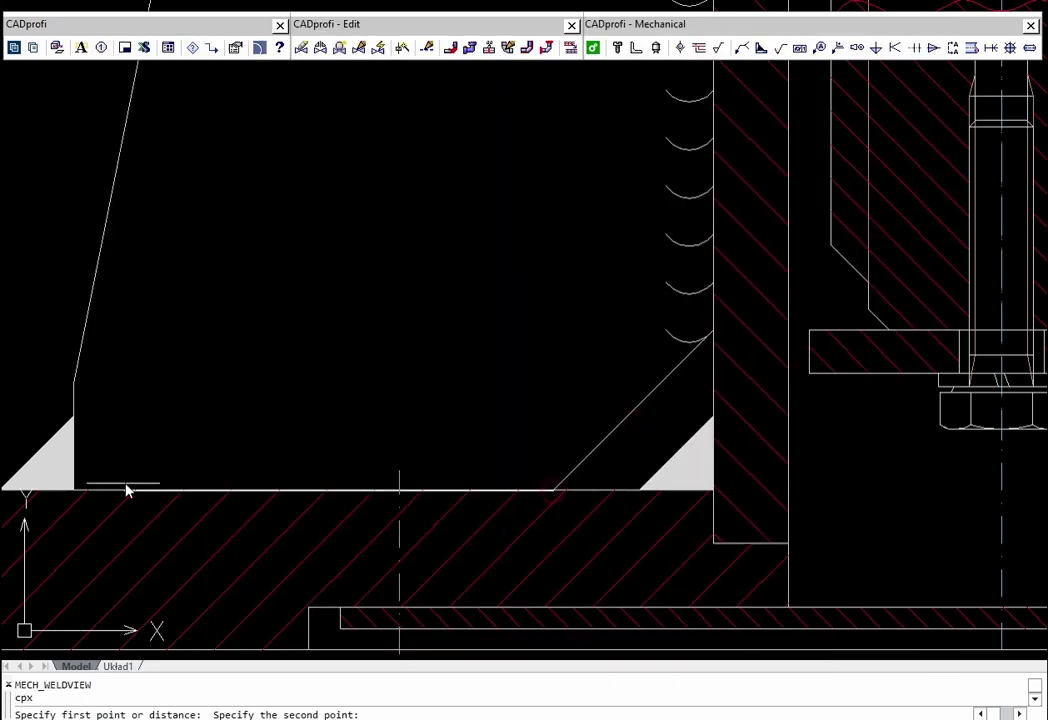
{"action": "left_click", "coordinate": [77, 493]}
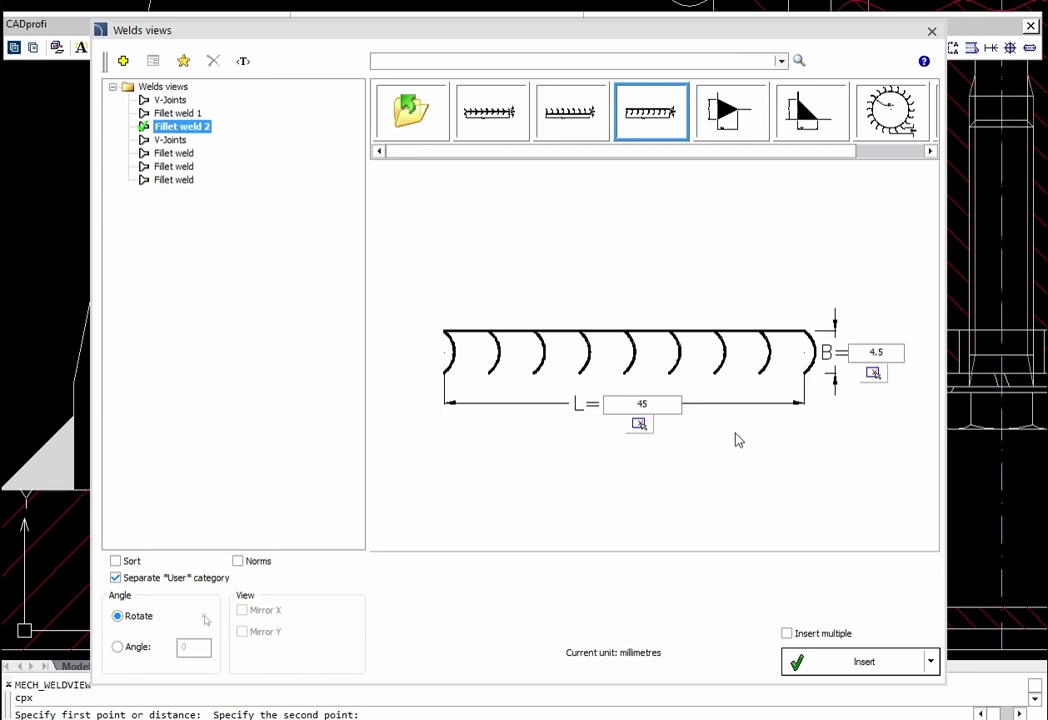
{"action": "left_click", "coordinate": [835, 666]}
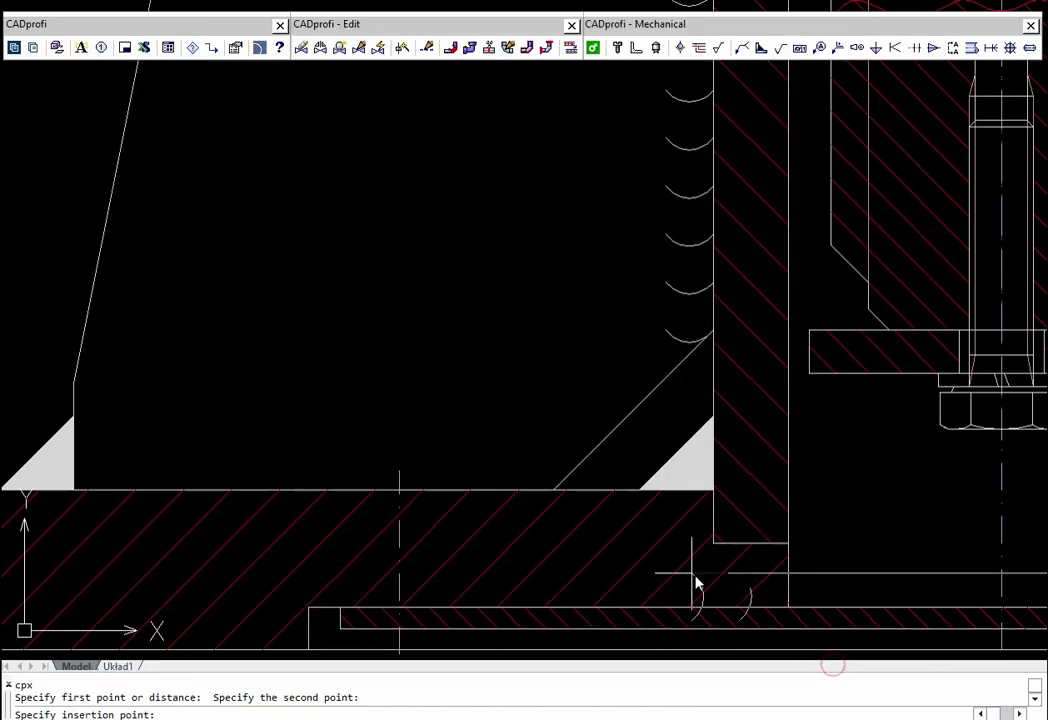
{"action": "left_click", "coordinate": [555, 492]}
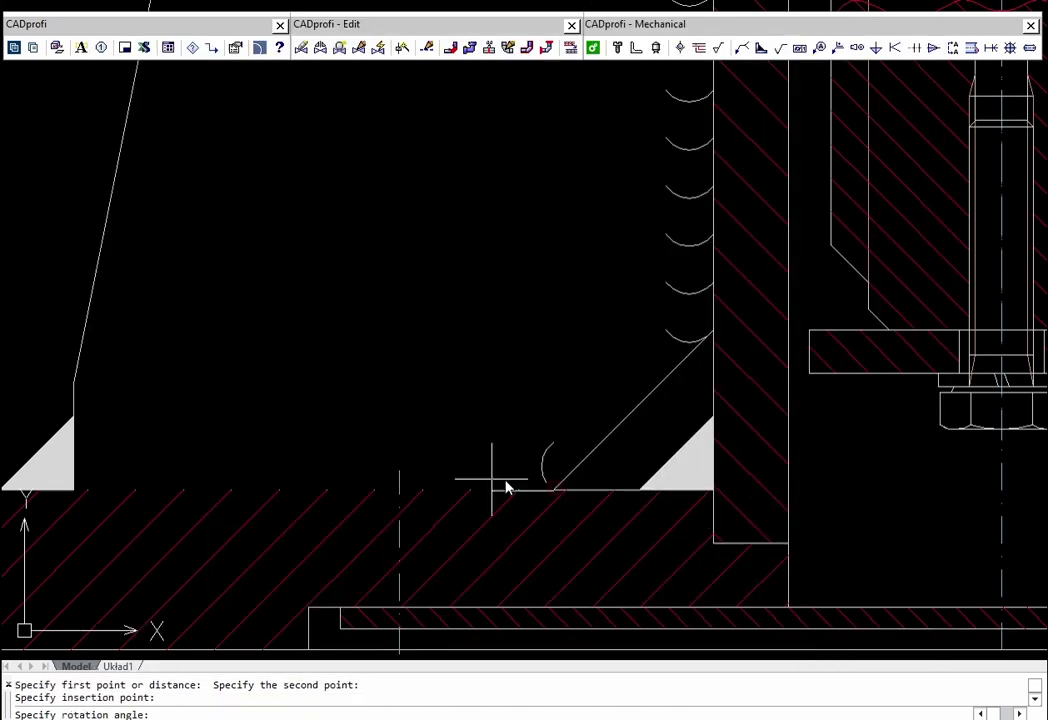
{"action": "left_click", "coordinate": [80, 498]}
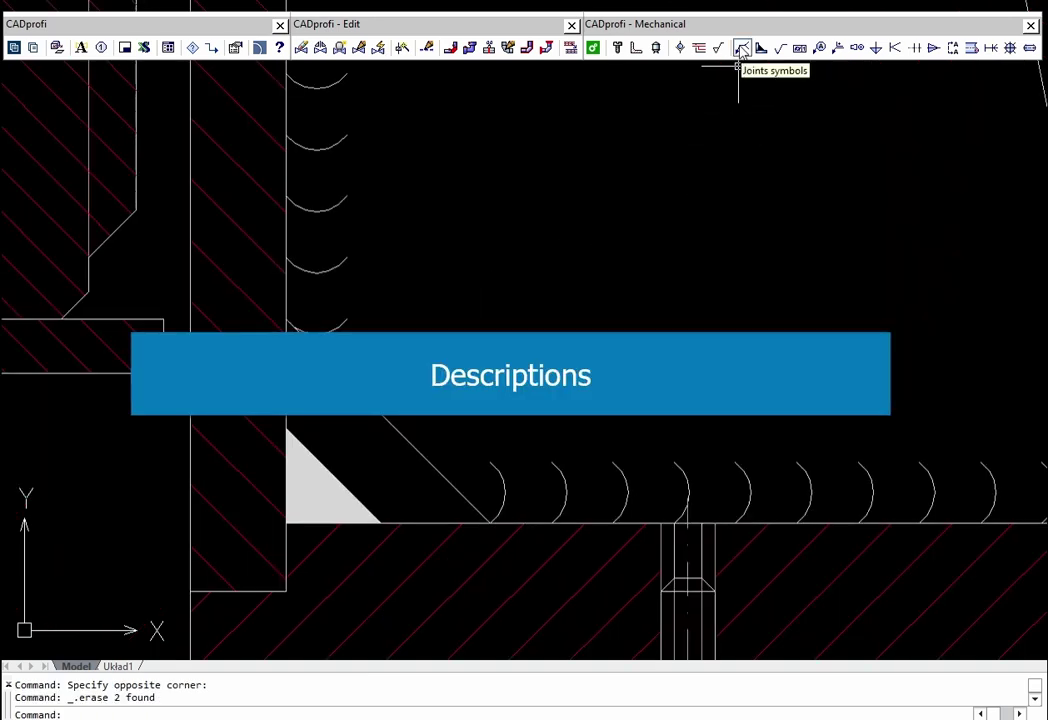
Step: Add a size 7 fillet weld symbol with its leader anchored at the corner weld
{"action": "left_click", "coordinate": [741, 48]}
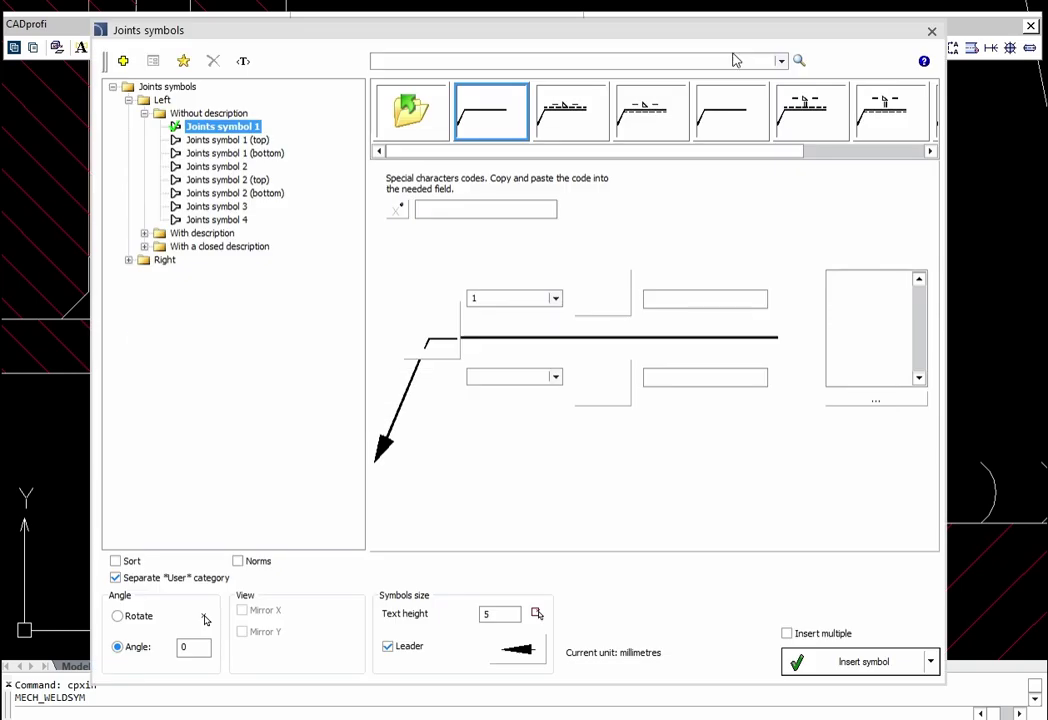
{"action": "left_click", "coordinate": [555, 298]}
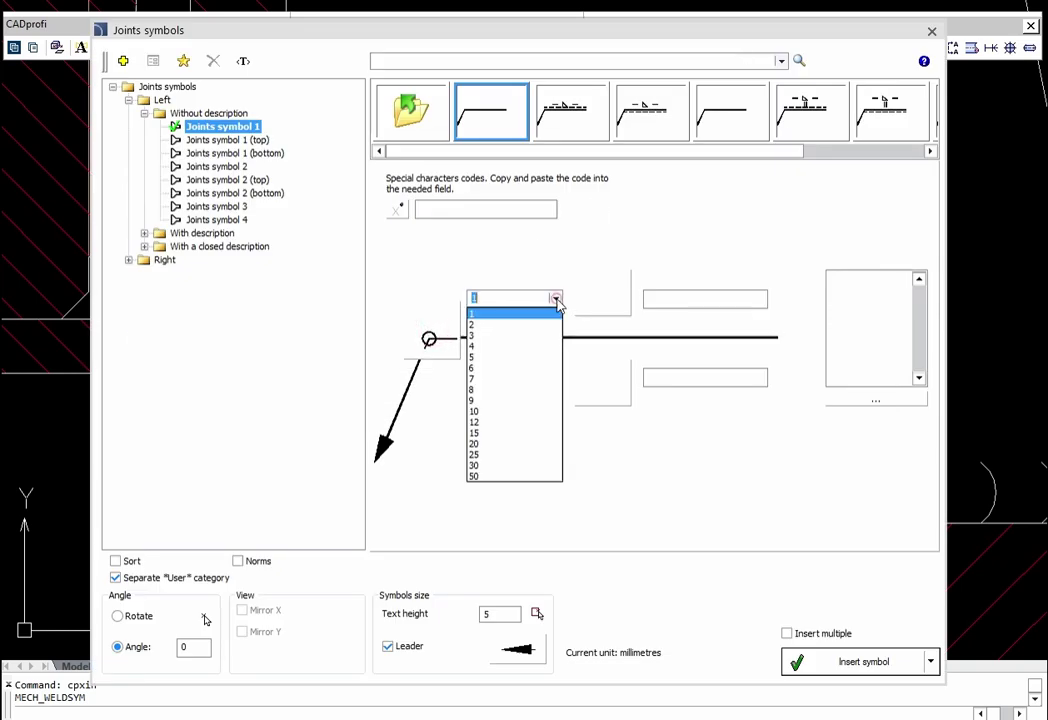
{"action": "left_click", "coordinate": [492, 377]}
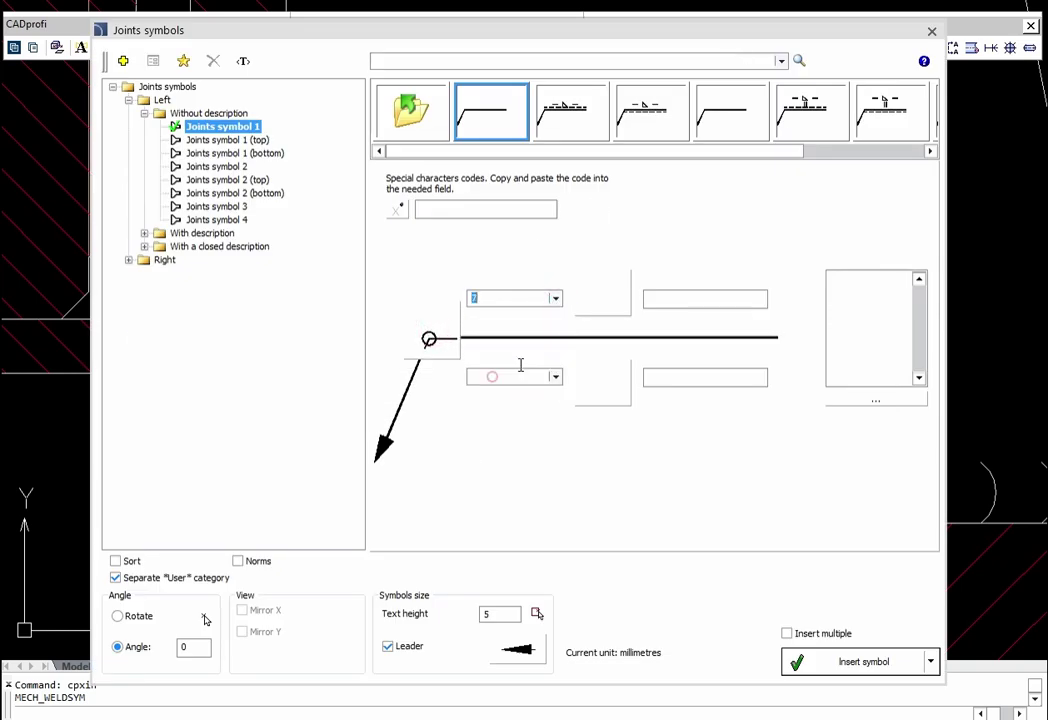
{"action": "left_click", "coordinate": [601, 302]}
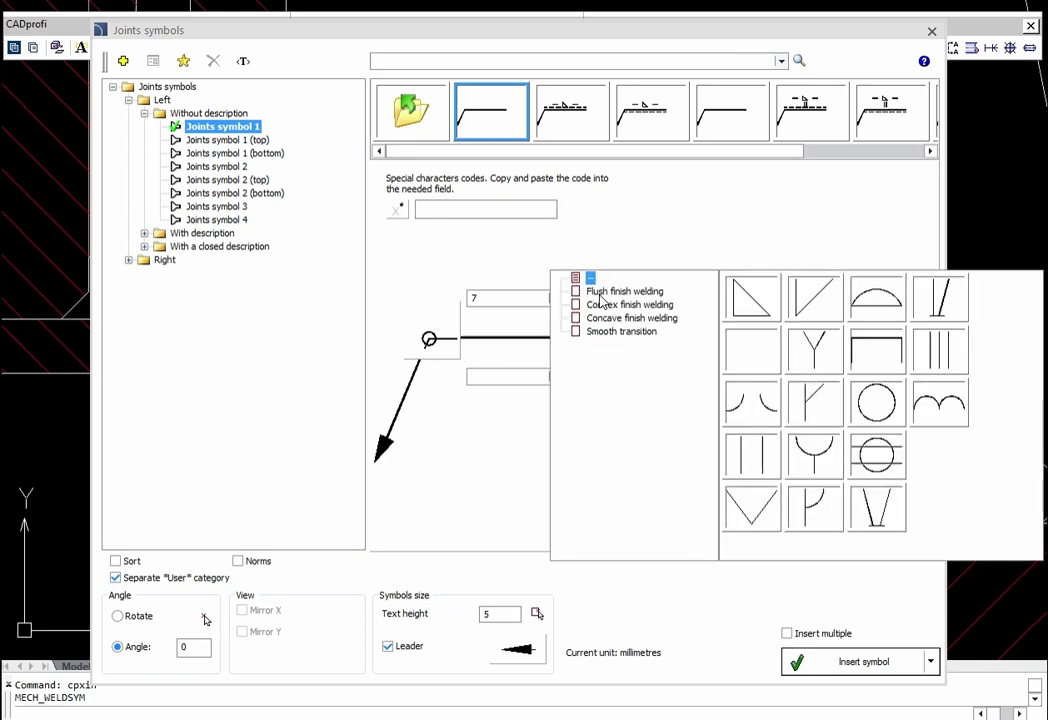
{"action": "left_click", "coordinate": [754, 301]}
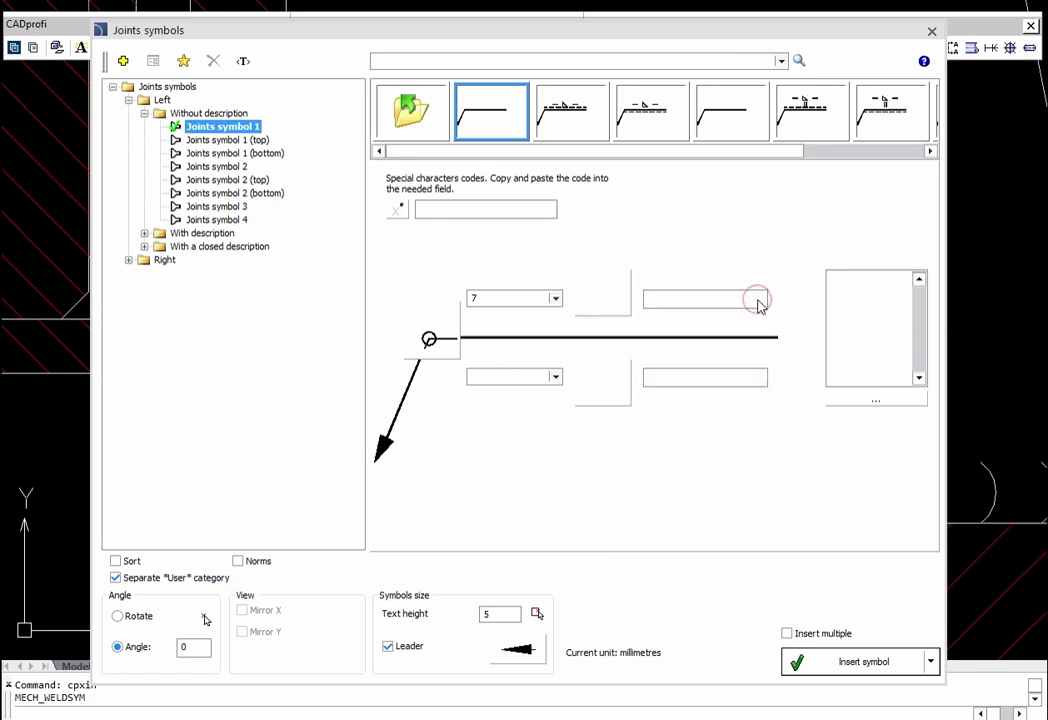
{"action": "left_click", "coordinate": [826, 662]}
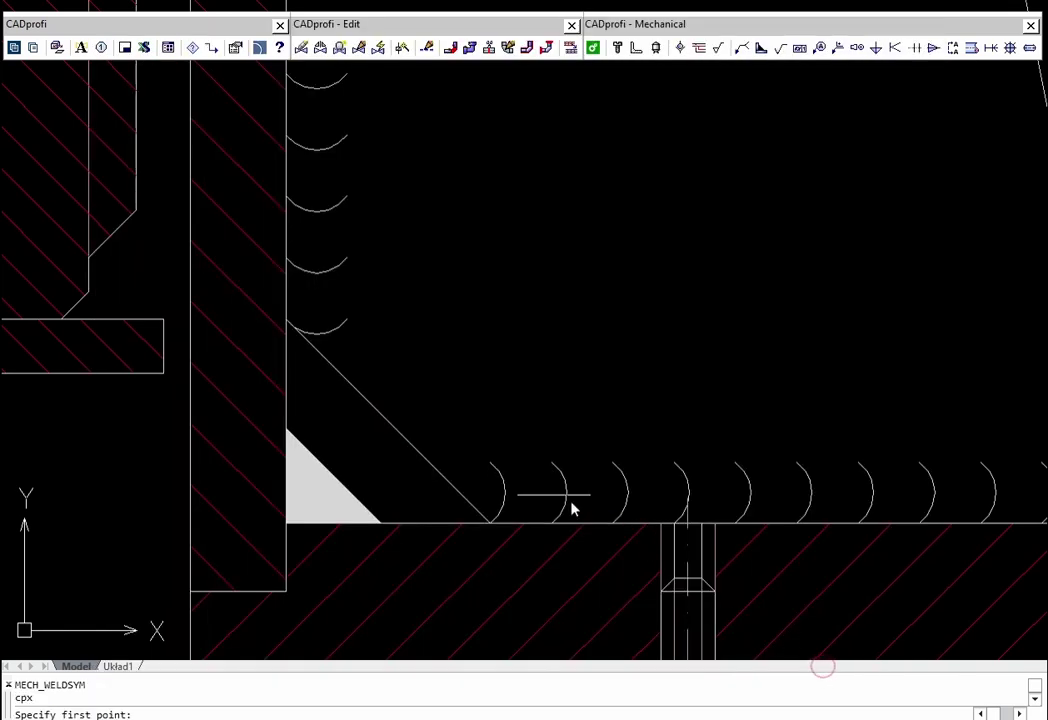
{"action": "left_click", "coordinate": [334, 481]}
{"action": "left_click", "coordinate": [503, 253]}
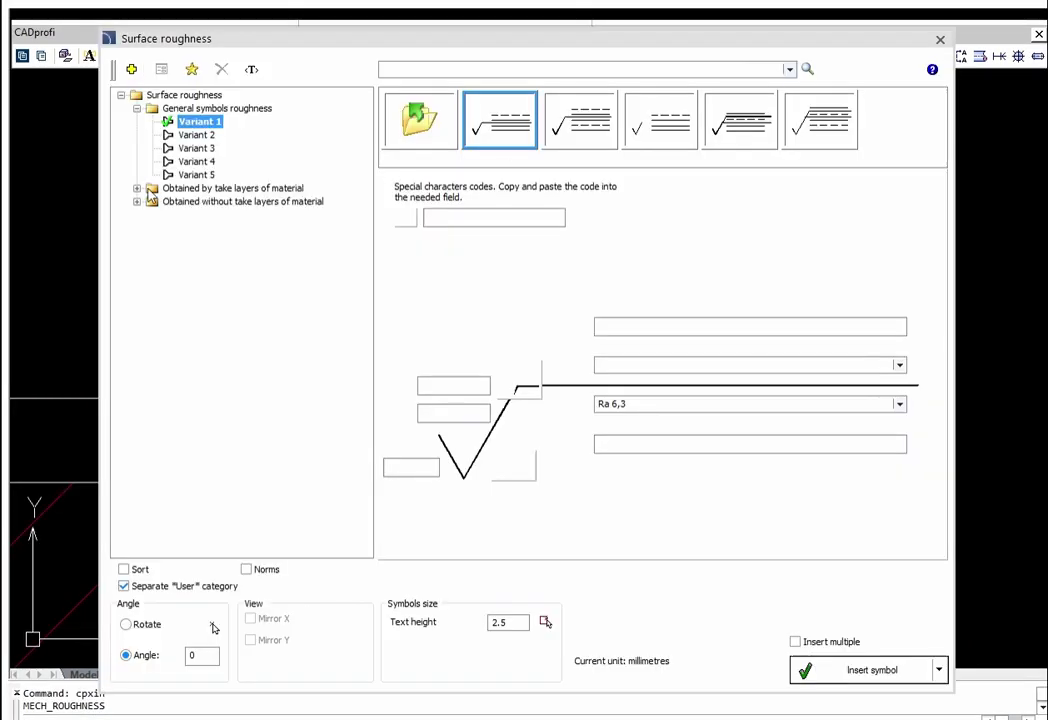
Step: Place a Variant 1 material-removal roughness symbol, Ra 3,2, on the horizontal top edge
{"action": "left_click", "coordinate": [137, 188]}
{"action": "left_click", "coordinate": [196, 201]}
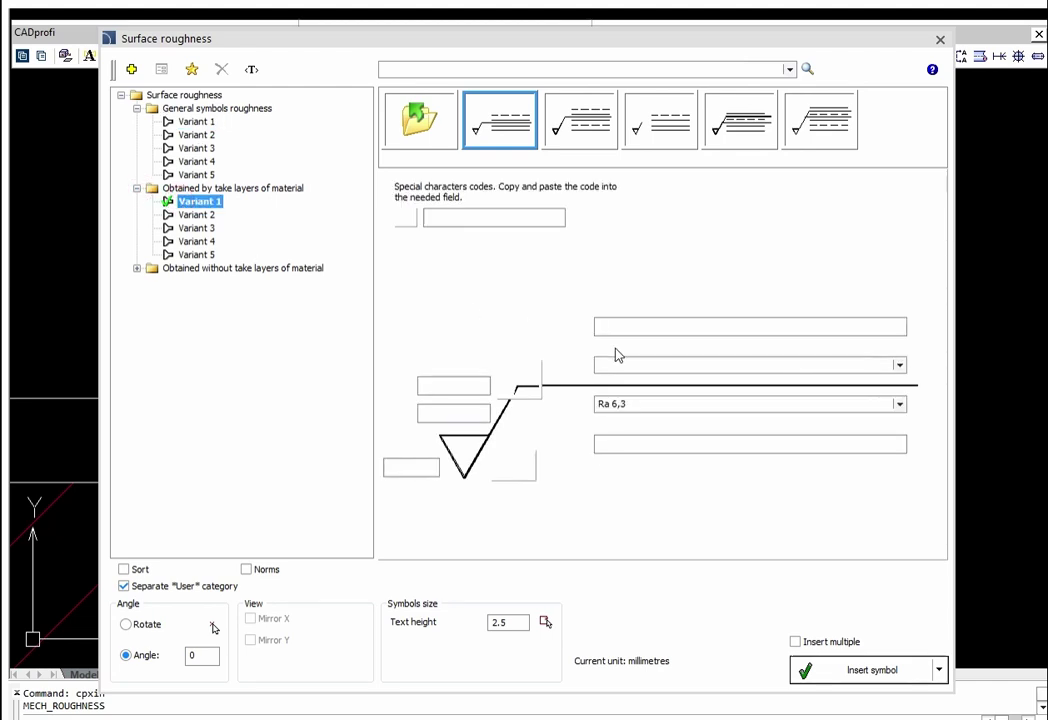
{"action": "left_click", "coordinate": [869, 400]}
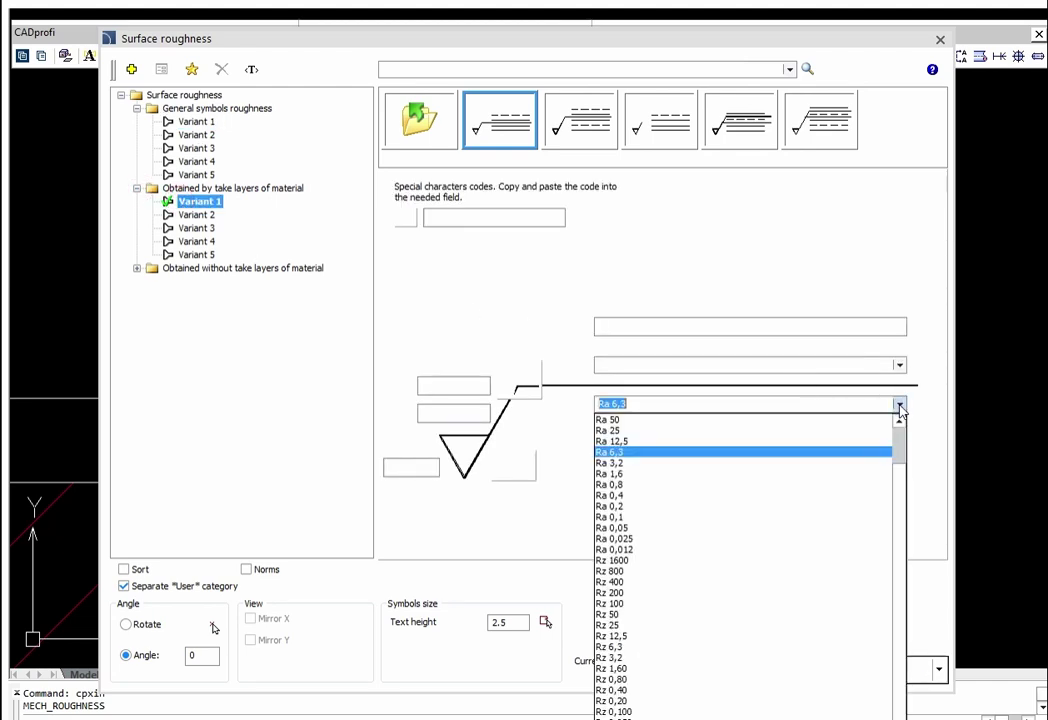
{"action": "left_click", "coordinate": [662, 464]}
{"action": "left_click", "coordinate": [849, 675]}
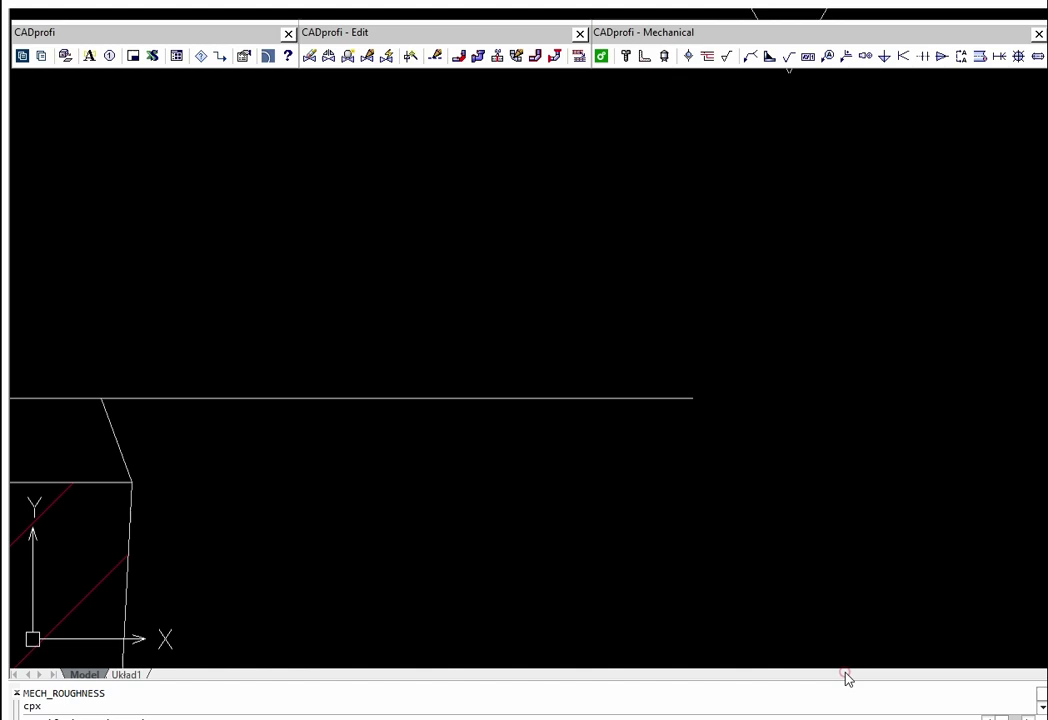
{"action": "left_click", "coordinate": [426, 398]}
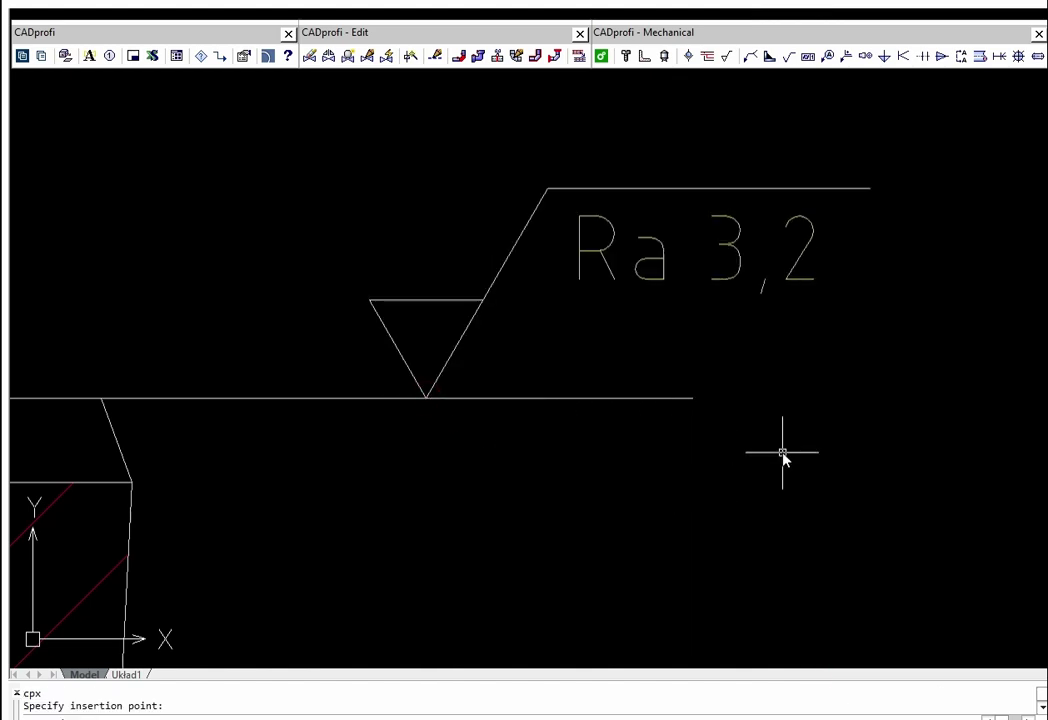
Step: Insert a ⌀0.08 tolerance frame to the left, its leader starting at the part edge
{"action": "left_click", "coordinate": [800, 50]}
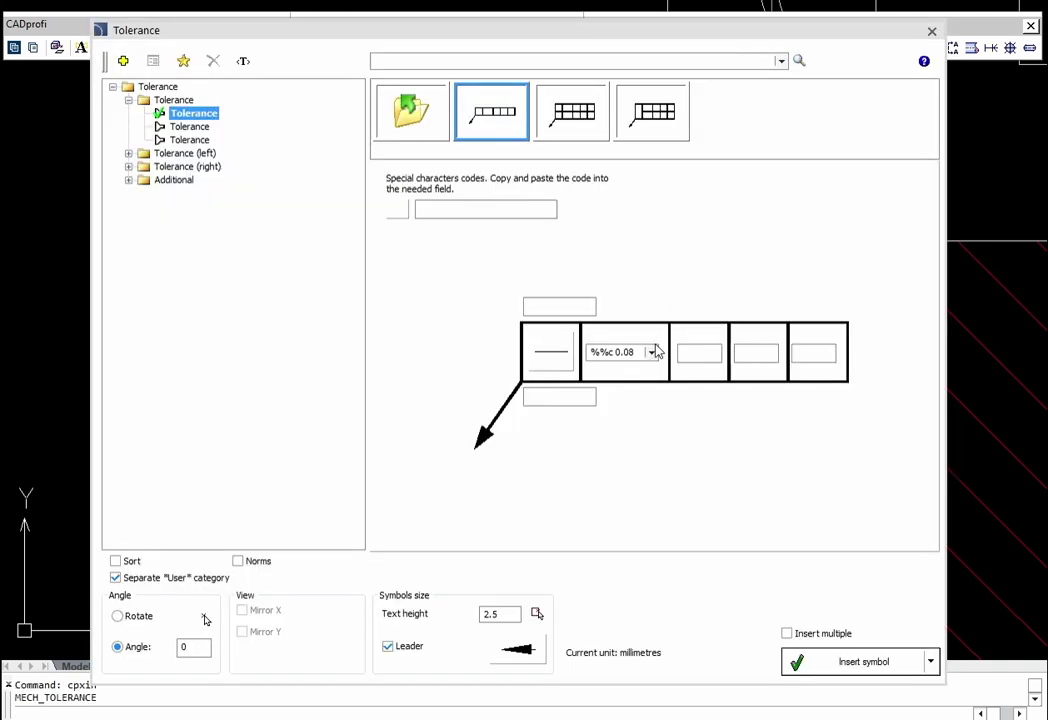
{"action": "left_click", "coordinate": [812, 653]}
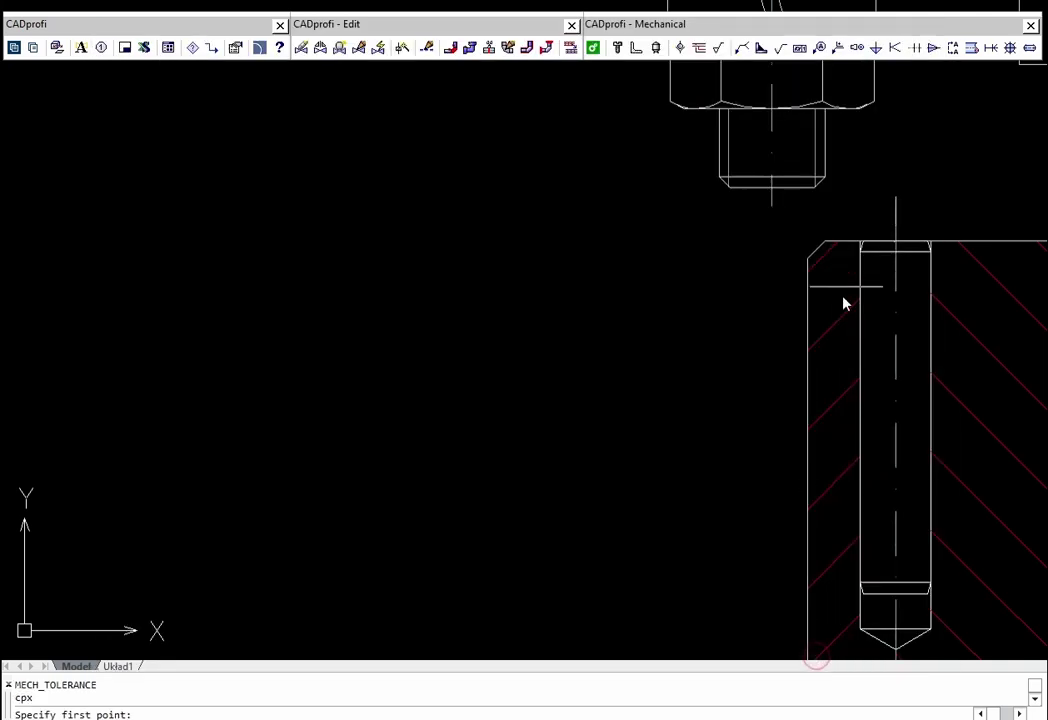
{"action": "left_click", "coordinate": [896, 199]}
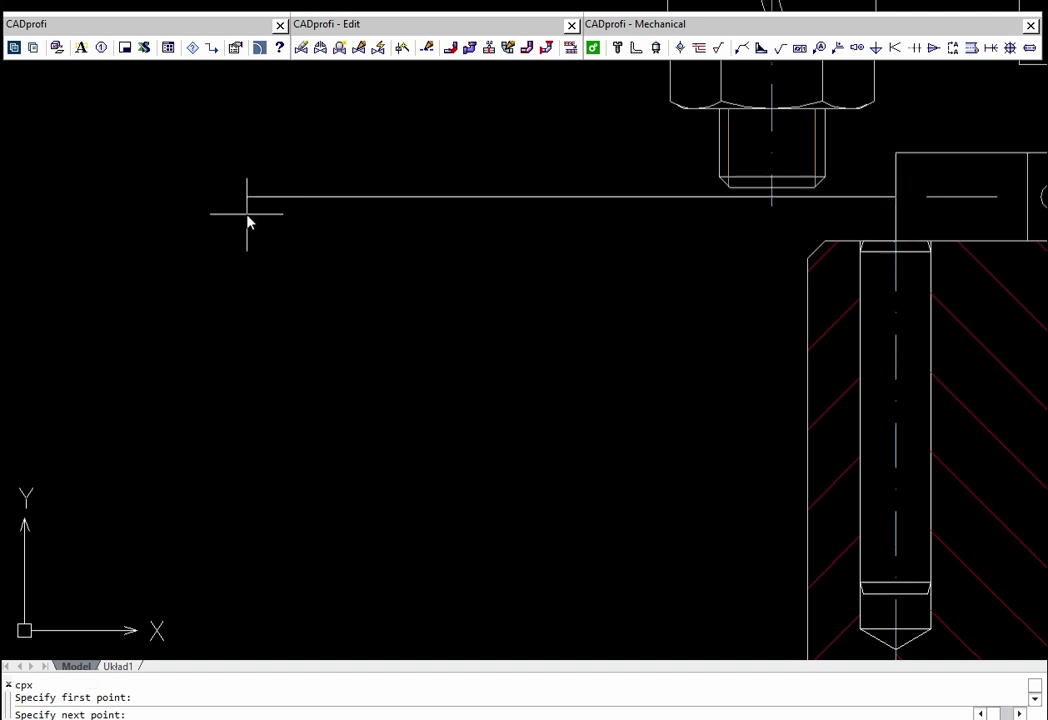
{"action": "left_click", "coordinate": [246, 213]}
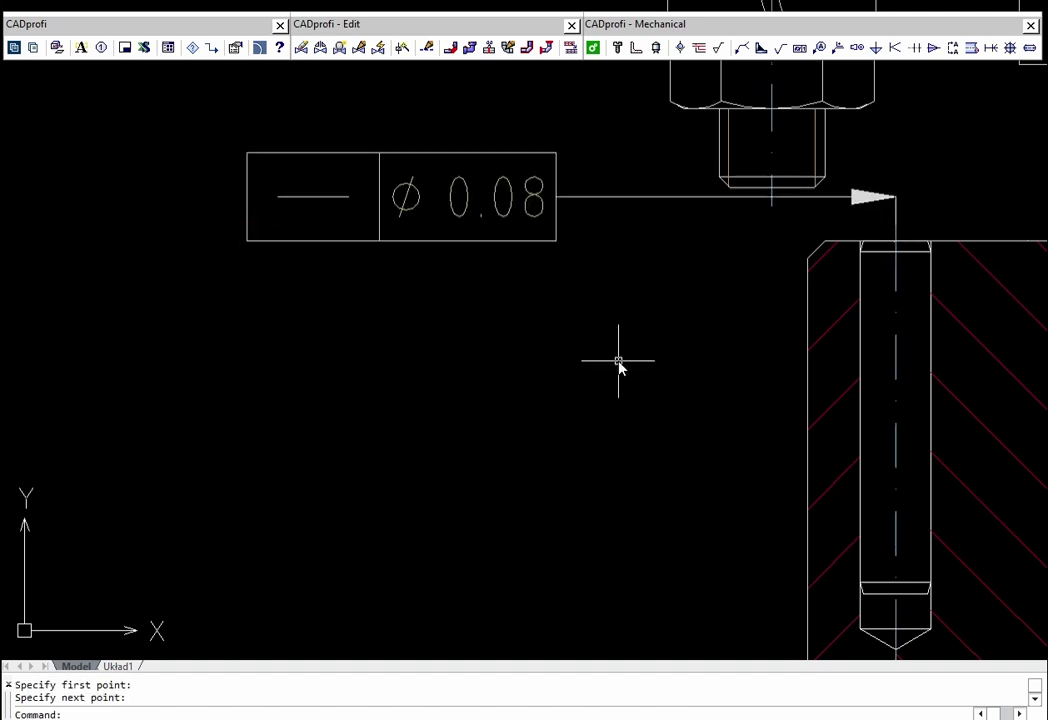
Step: Set the second mark line to [ARTICLE] and place the bolt's description callout from the nut corner
{"action": "left_click", "coordinate": [820, 49]}
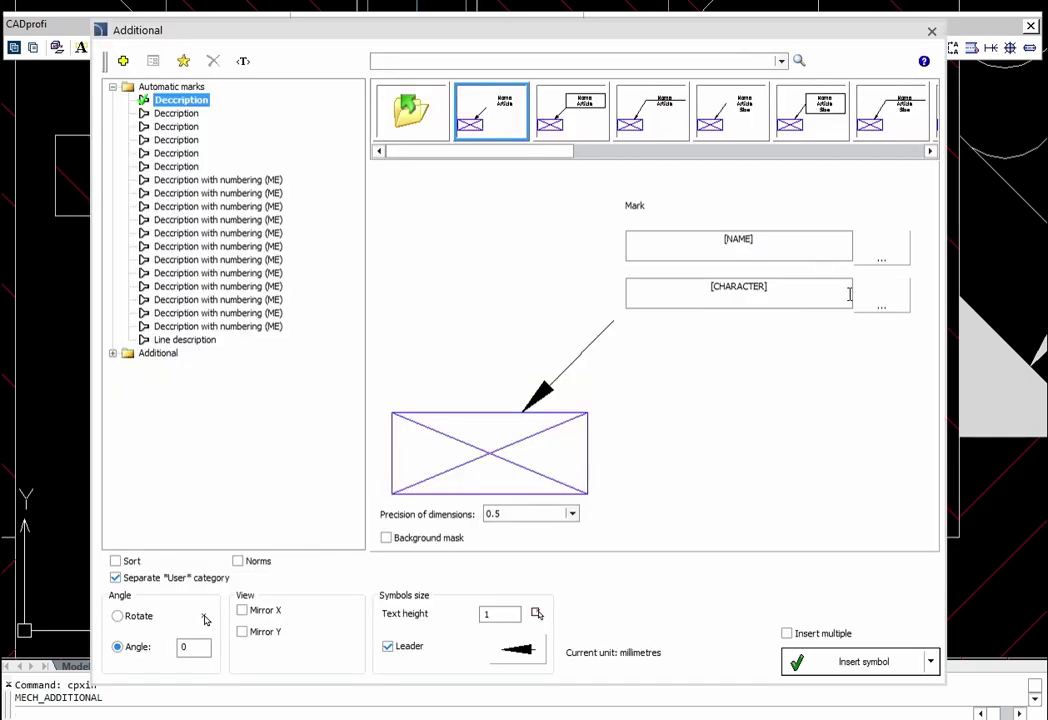
{"action": "left_click", "coordinate": [875, 298]}
{"action": "left_click", "coordinate": [440, 244]}
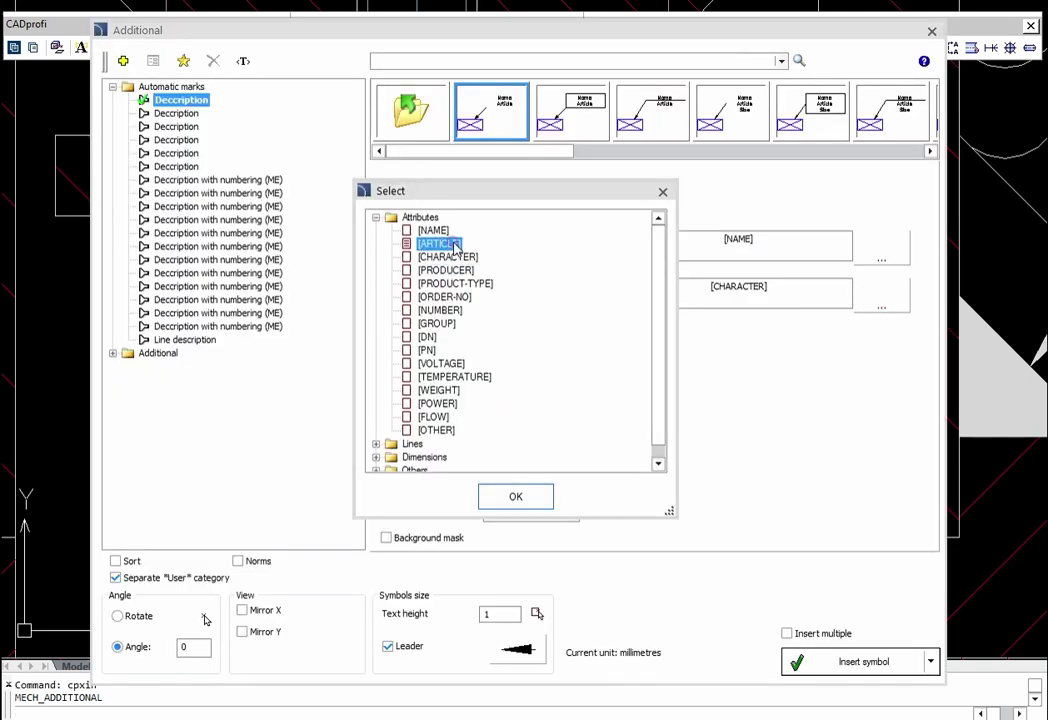
{"action": "left_click", "coordinate": [527, 499]}
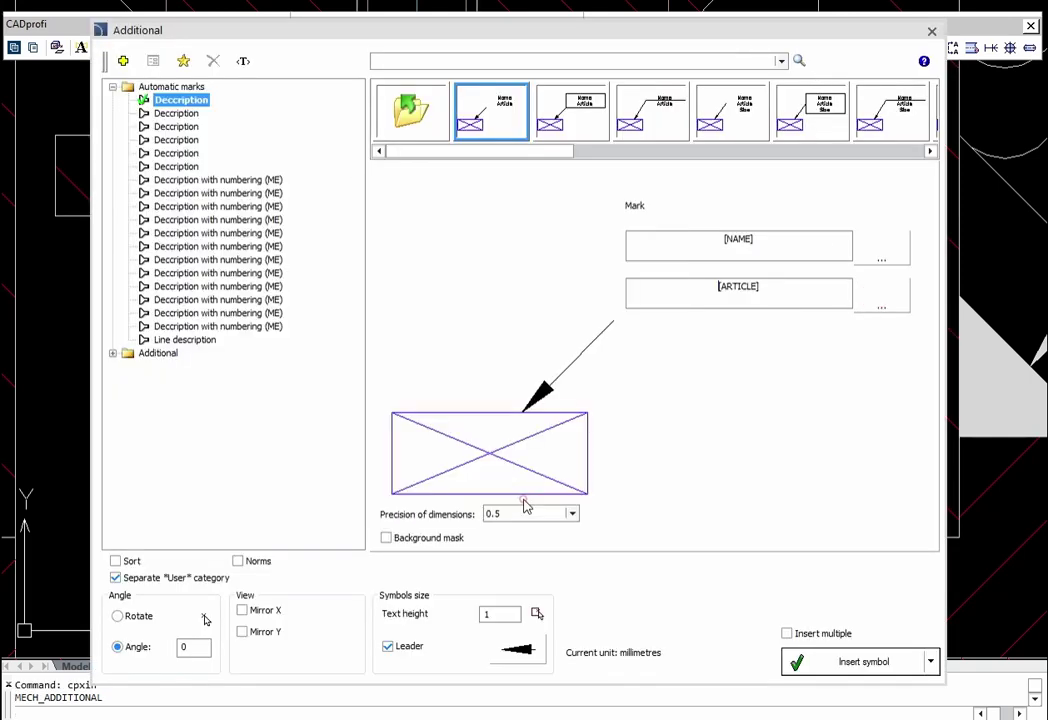
{"action": "left_click", "coordinate": [820, 662]}
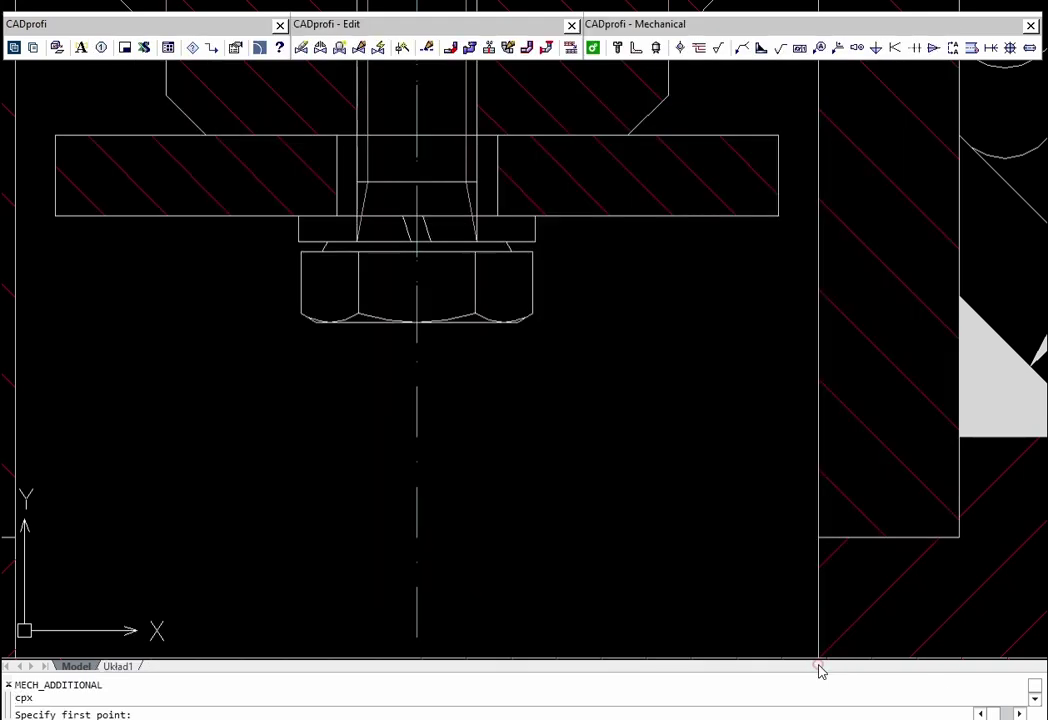
{"action": "left_click", "coordinate": [520, 330]}
{"action": "left_click", "coordinate": [388, 562]}
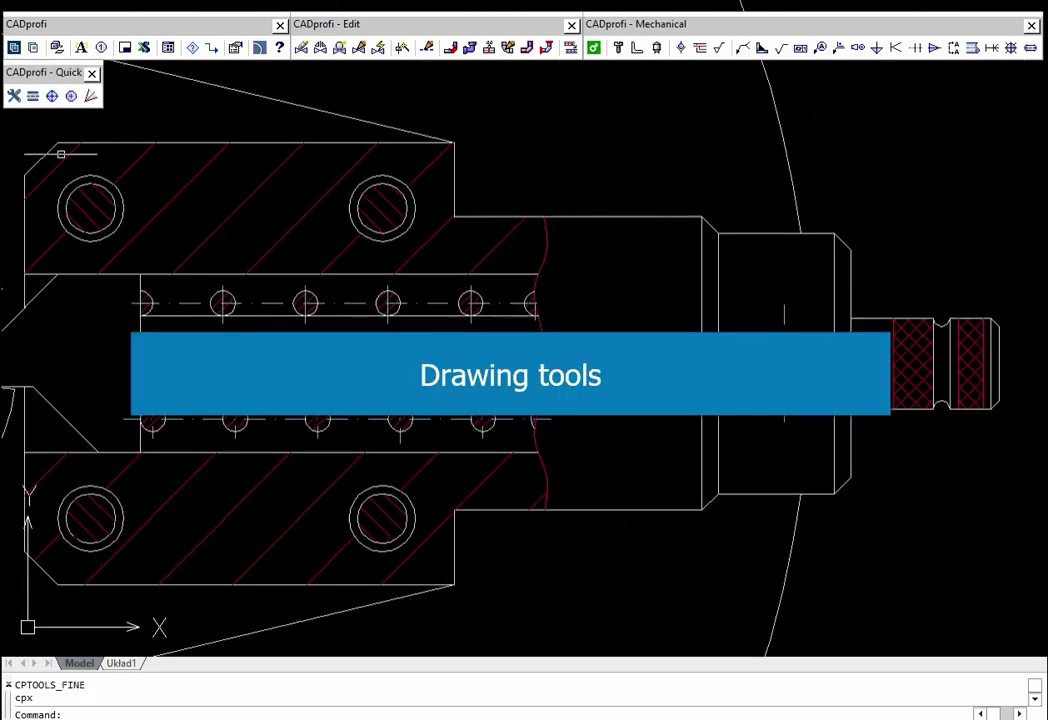
Step: Add centre lines with 10% overhang to the top-left, top-right and lower-right holes
{"action": "left_click", "coordinate": [14, 96]}
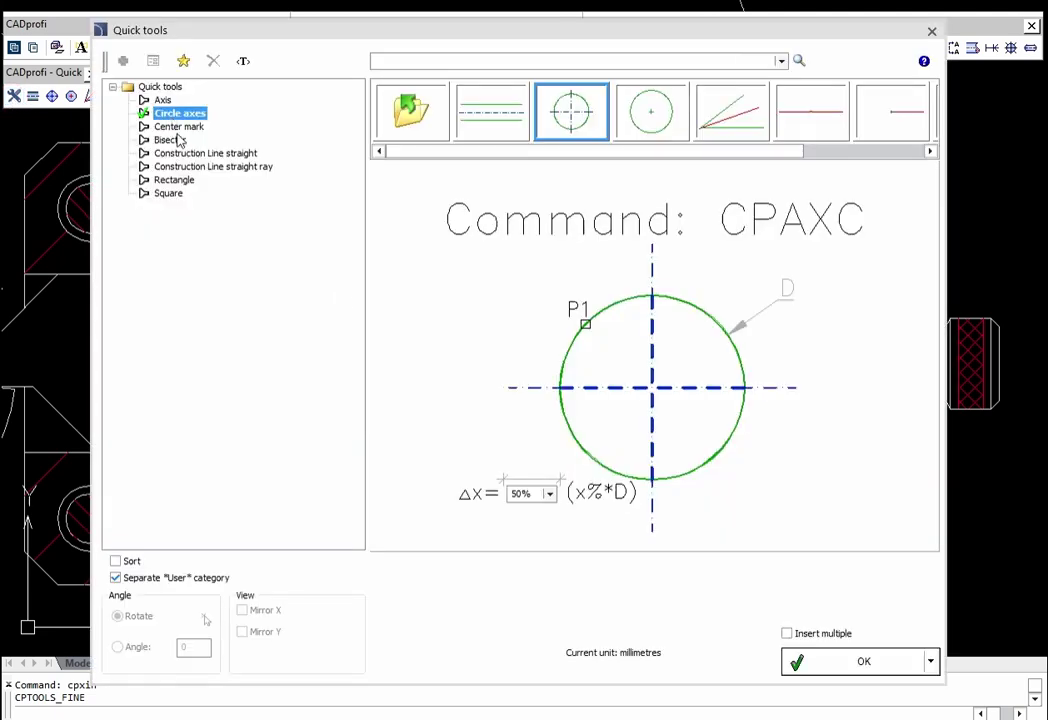
{"action": "left_click", "coordinate": [549, 493]}
{"action": "left_click", "coordinate": [528, 517]}
{"action": "left_click", "coordinate": [787, 634]}
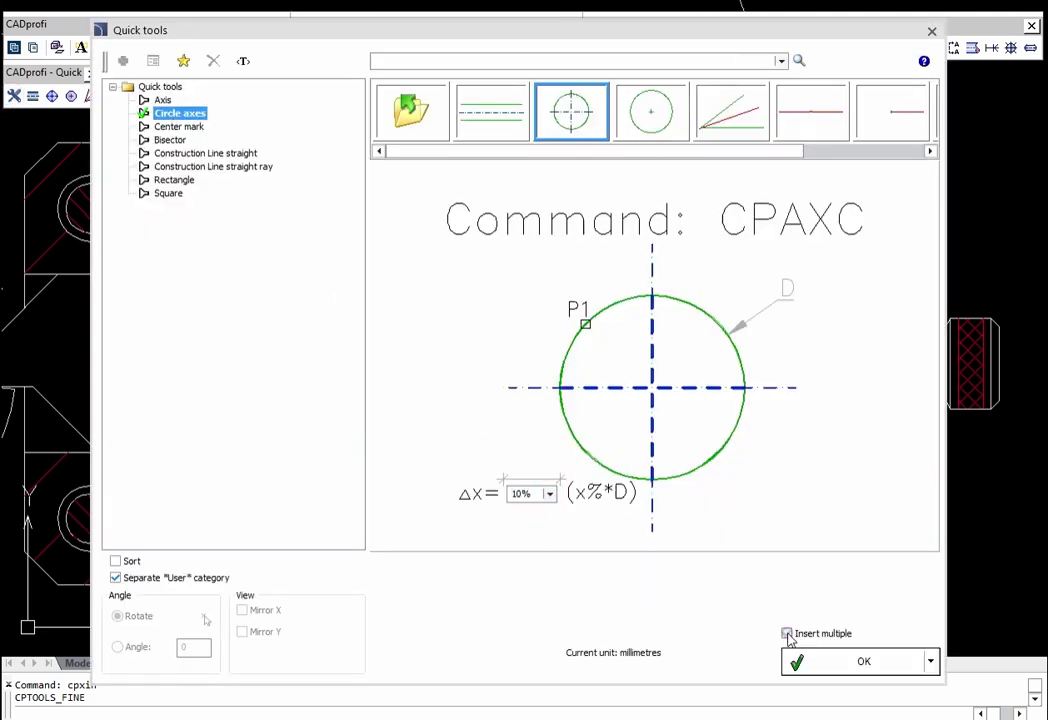
{"action": "left_click", "coordinate": [849, 671]}
{"action": "left_click", "coordinate": [83, 177]}
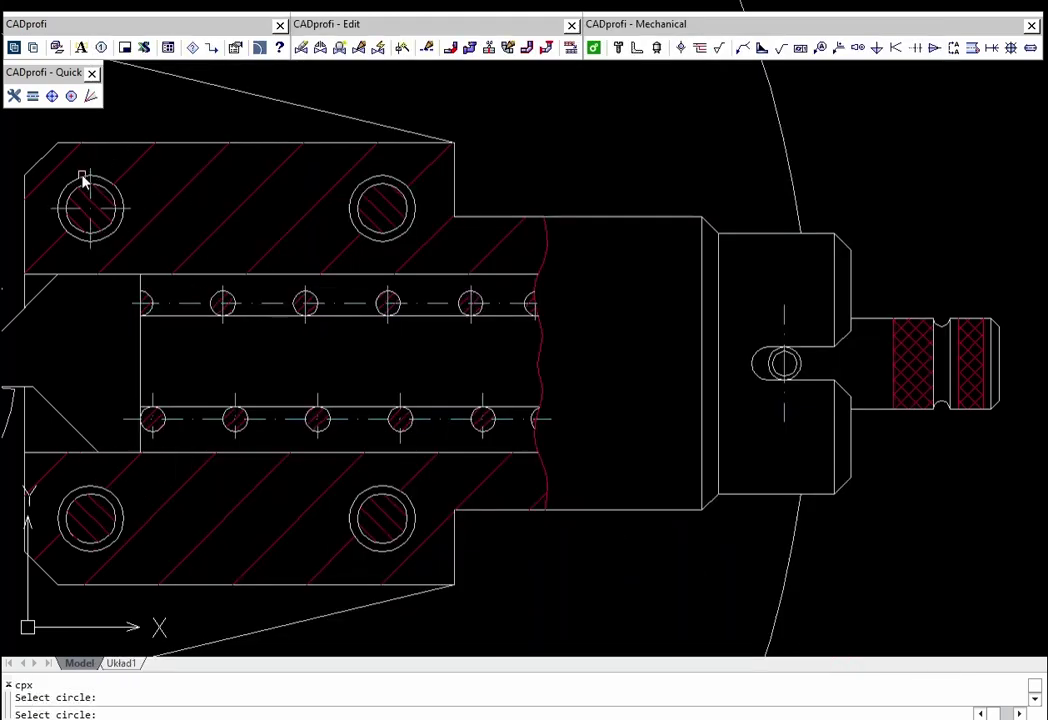
{"action": "left_click", "coordinate": [378, 180]}
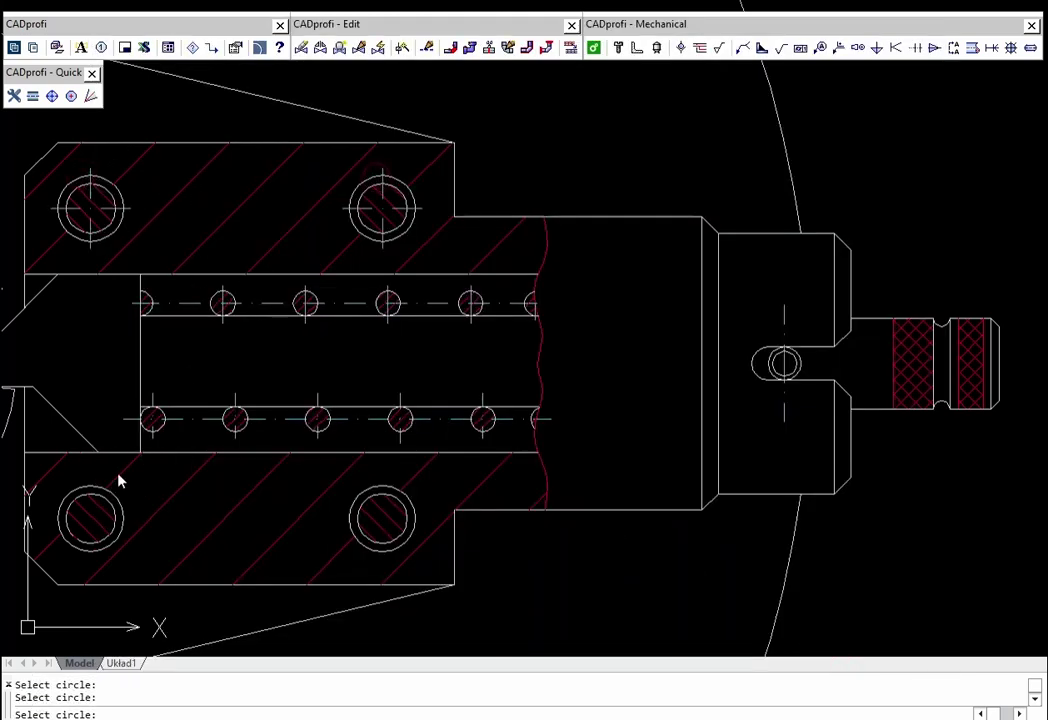
{"action": "left_click", "coordinate": [362, 498]}
{"action": "key", "text": "Escape"}
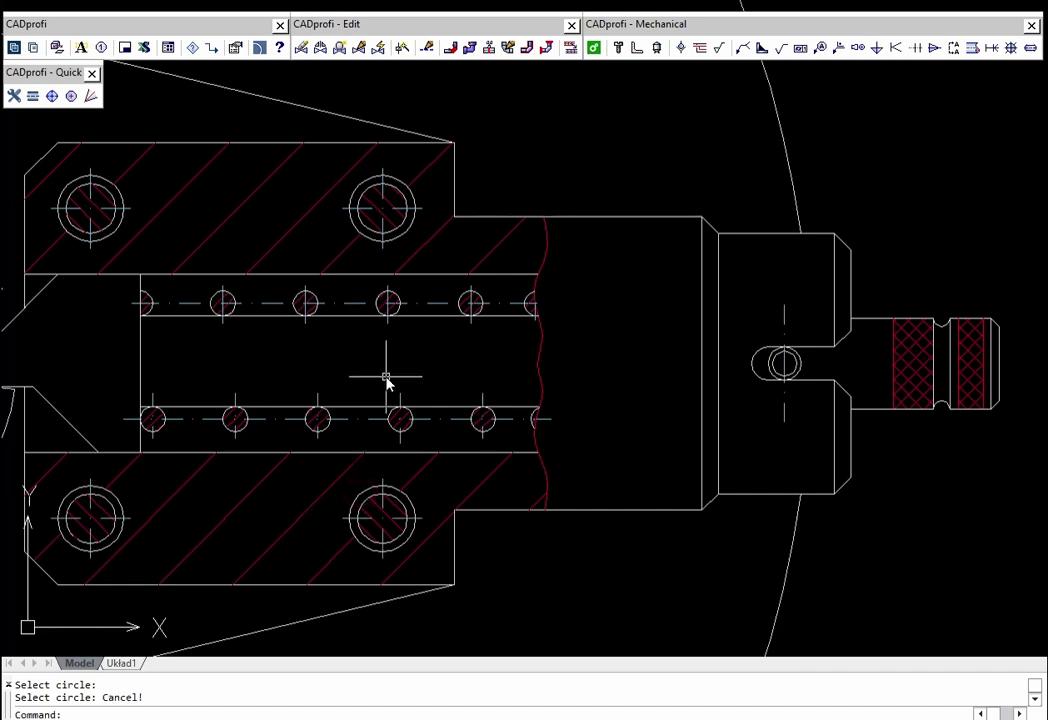
Step: Draw a centre axis between the bore's lines and stretch it to the shaft's right end
{"action": "left_click", "coordinate": [33, 96]}
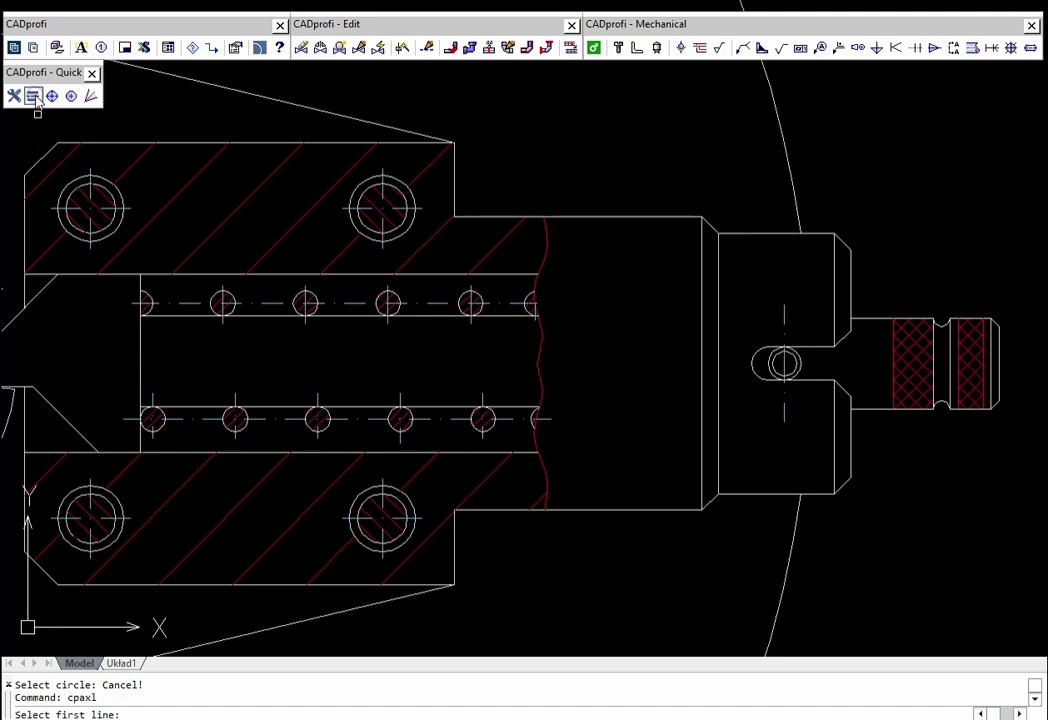
{"action": "left_click", "coordinate": [124, 274]}
{"action": "left_click", "coordinate": [117, 453]}
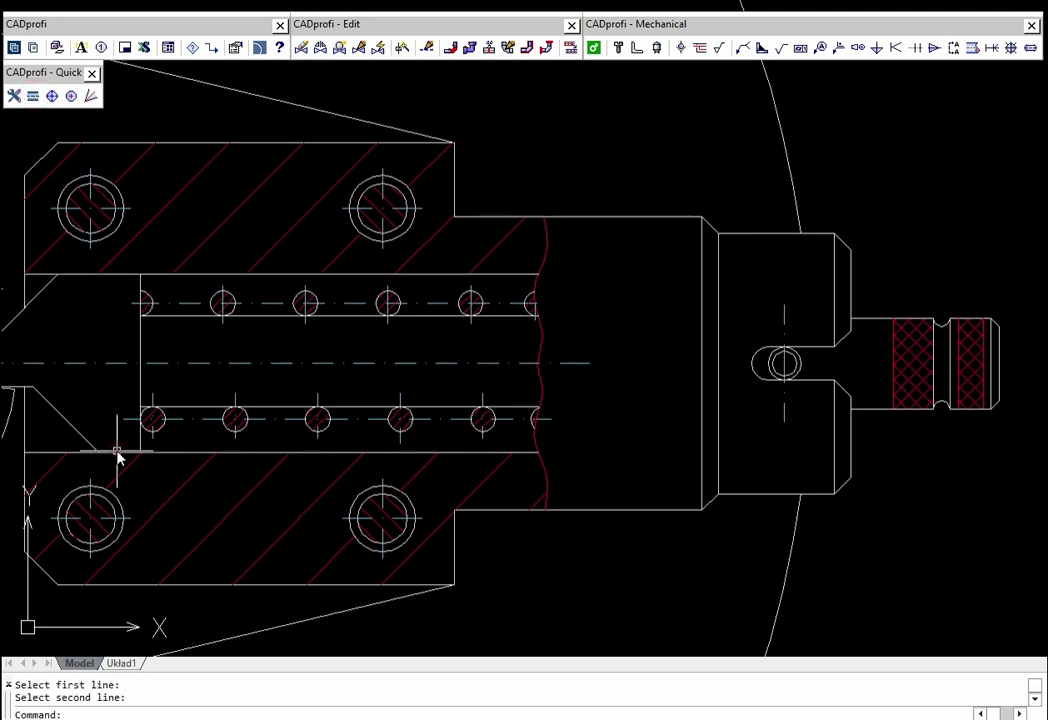
{"action": "left_click", "coordinate": [577, 363]}
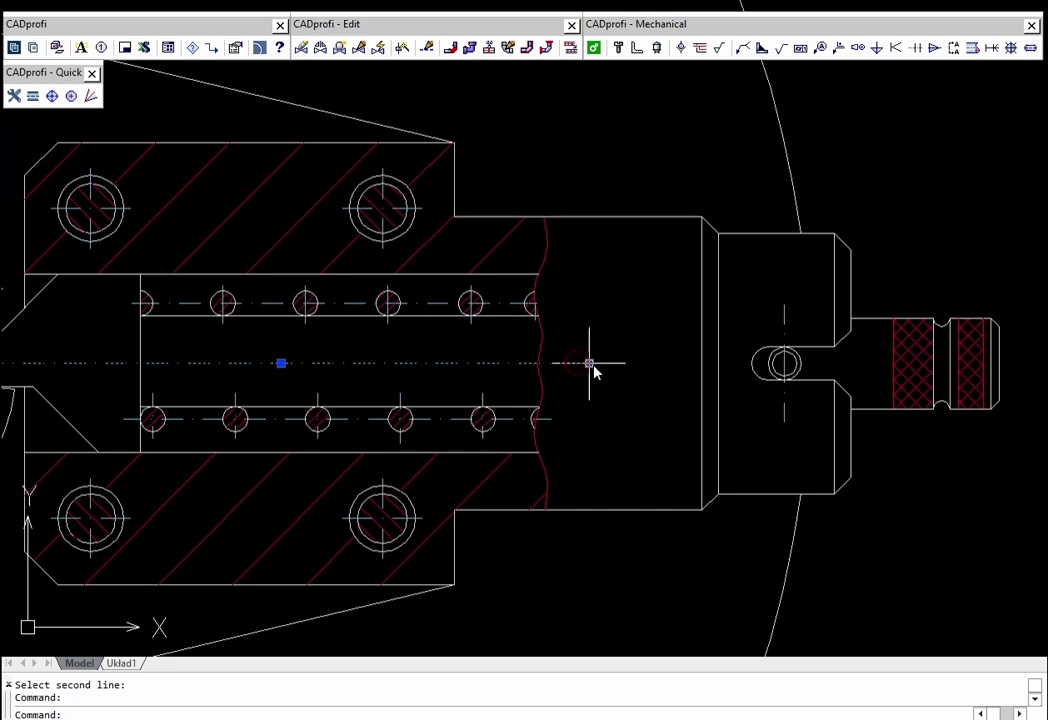
{"action": "left_click", "coordinate": [589, 363]}
{"action": "left_click", "coordinate": [1027, 366]}
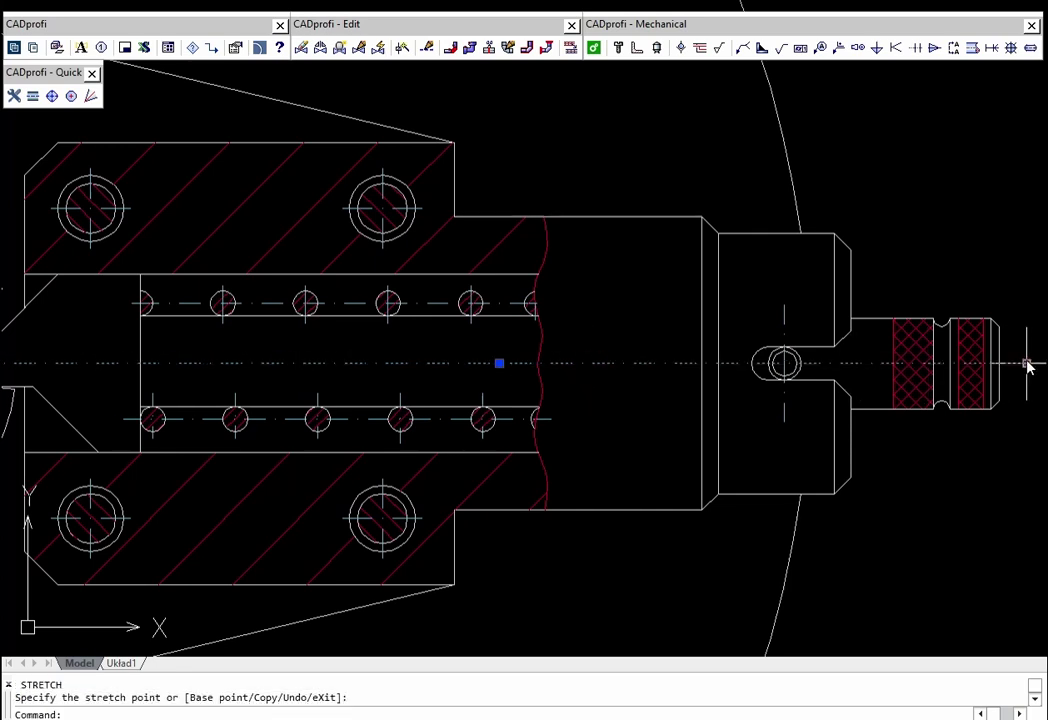
{"action": "key", "text": "Escape"}
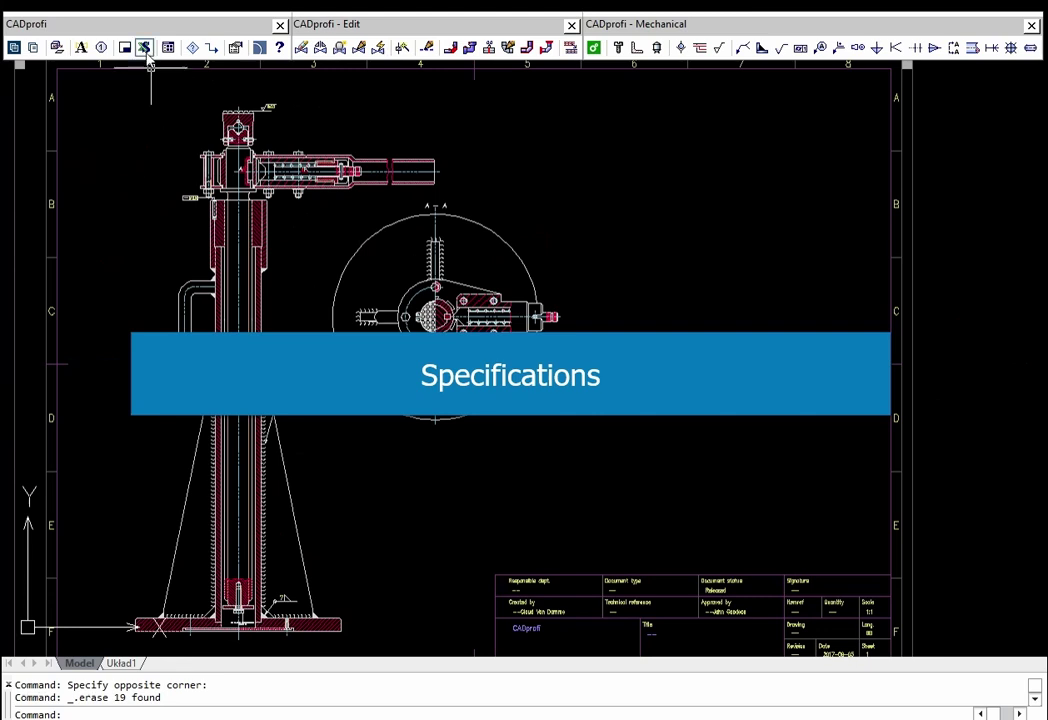
Step: Build a summed parts list from six window-selected objects, sorted by quantity
{"action": "left_click", "coordinate": [144, 47]}
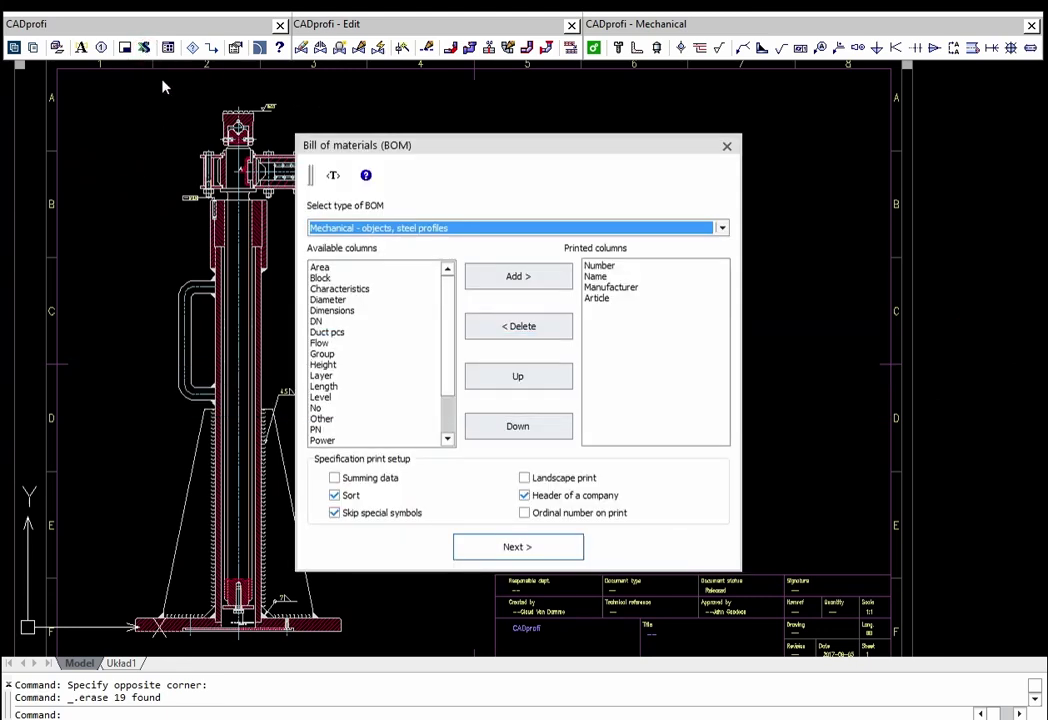
{"action": "left_click", "coordinate": [334, 478]}
{"action": "left_click", "coordinate": [482, 546]}
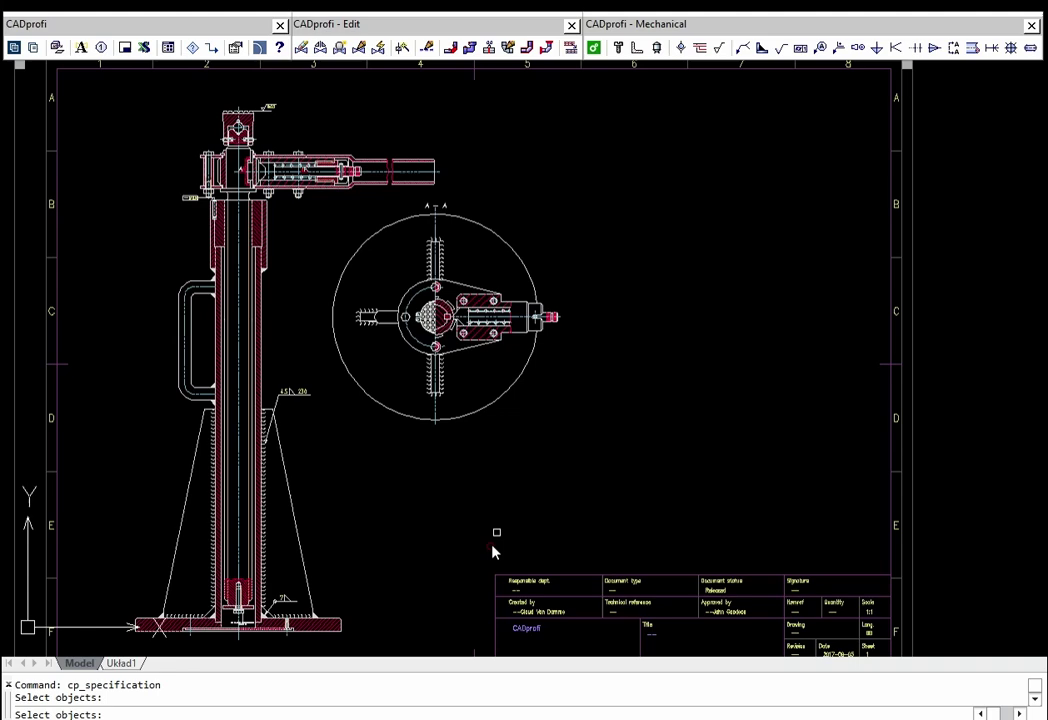
{"action": "left_click", "coordinate": [590, 102]}
{"action": "left_click", "coordinate": [95, 645]}
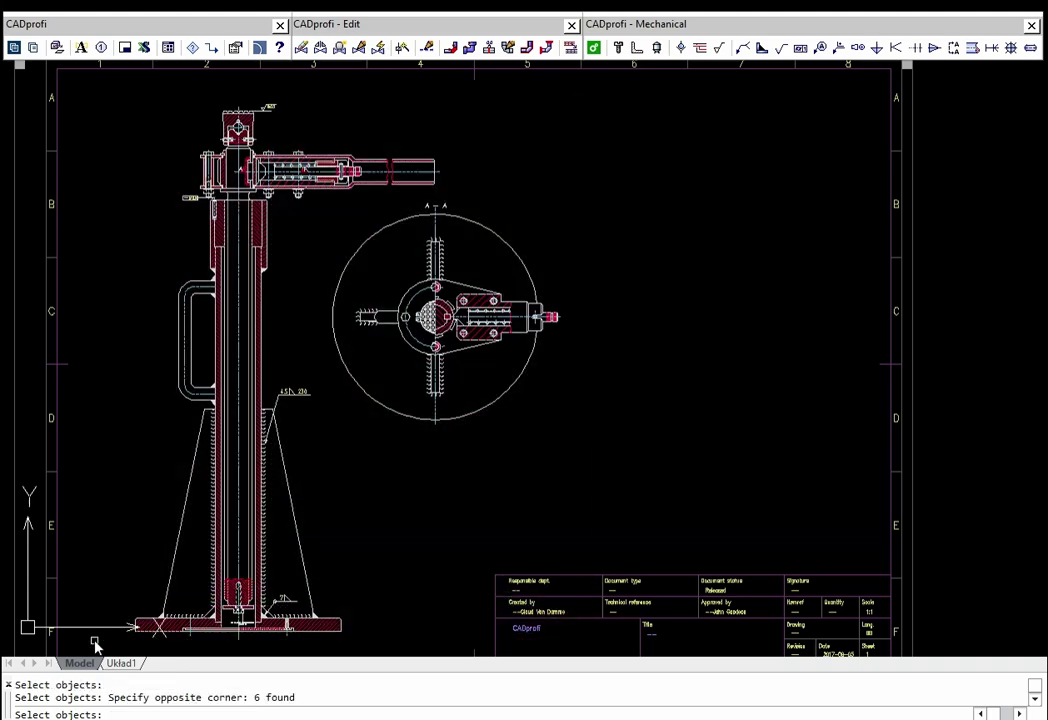
{"action": "key", "text": "Return"}
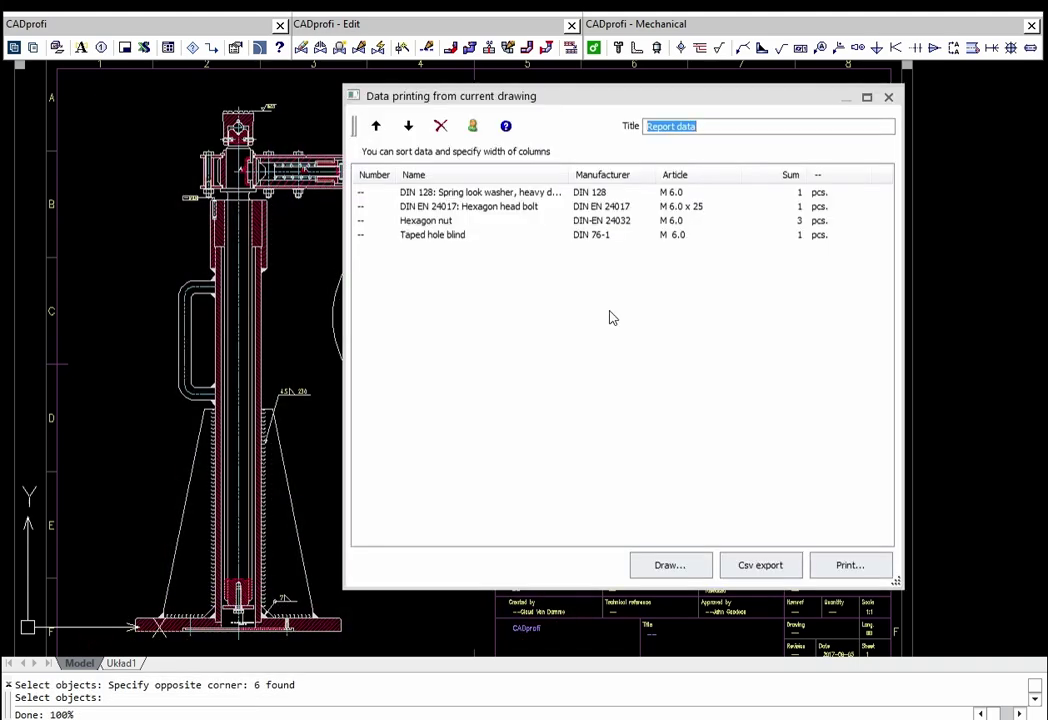
{"action": "left_click", "coordinate": [783, 176]}
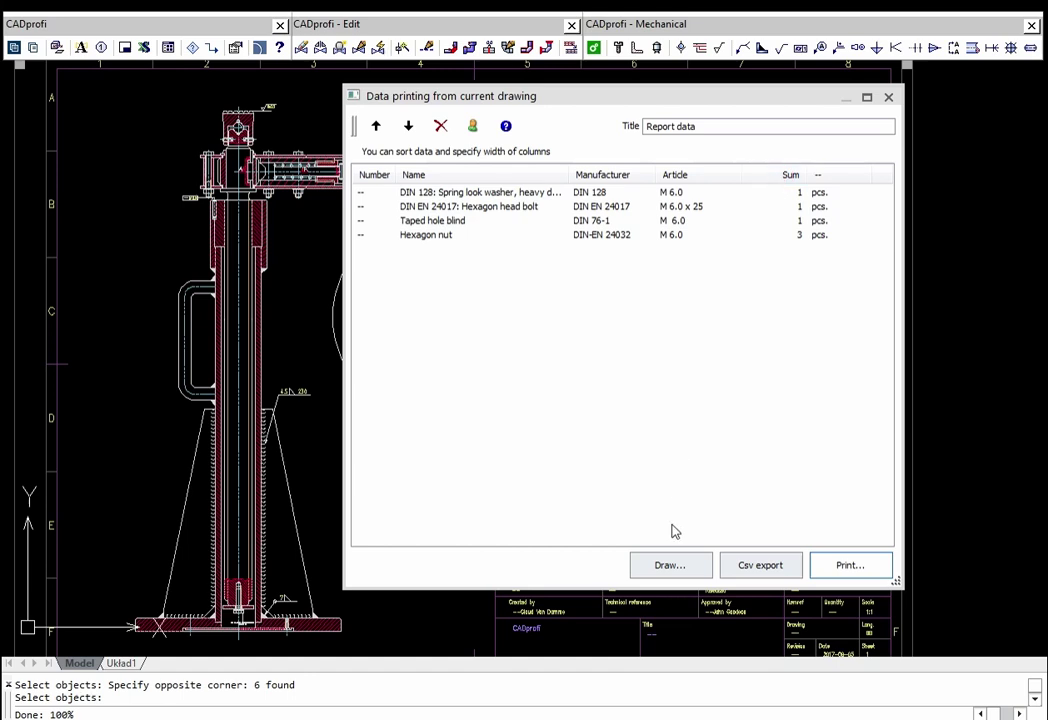
Step: Draw the list as a four-column specification table above the title block
{"action": "left_click", "coordinate": [670, 566]}
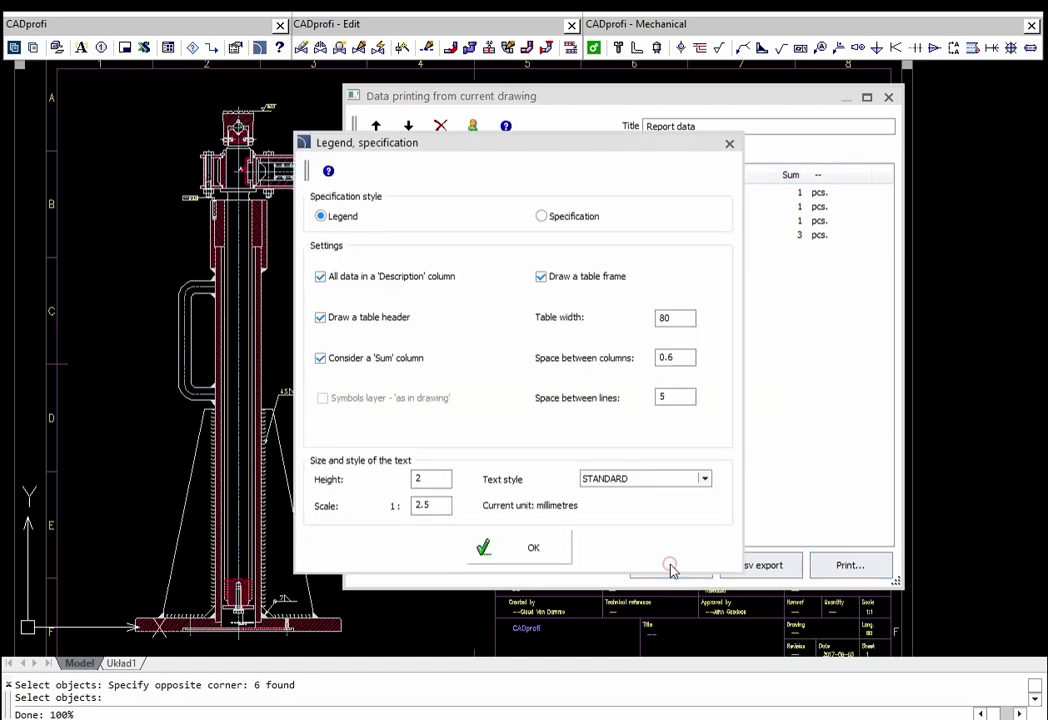
{"action": "left_click", "coordinate": [558, 225]}
{"action": "left_click", "coordinate": [416, 316]}
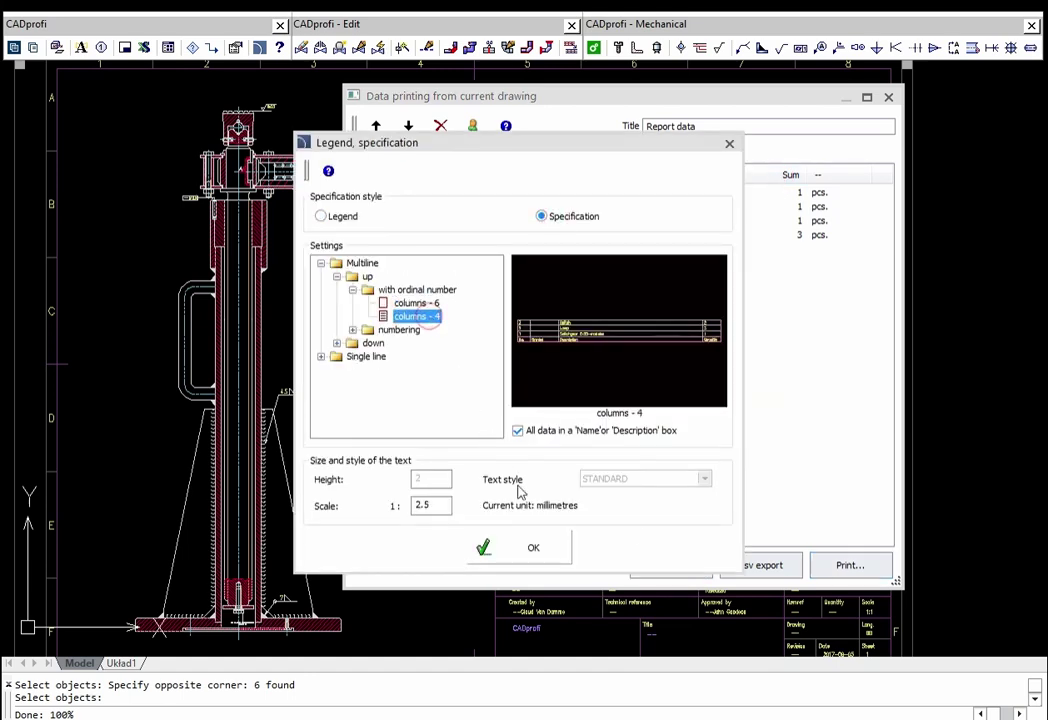
{"action": "left_click", "coordinate": [534, 549]}
{"action": "scroll", "coordinate": [870, 571], "scroll_direction": "up", "scroll_amount": 2}
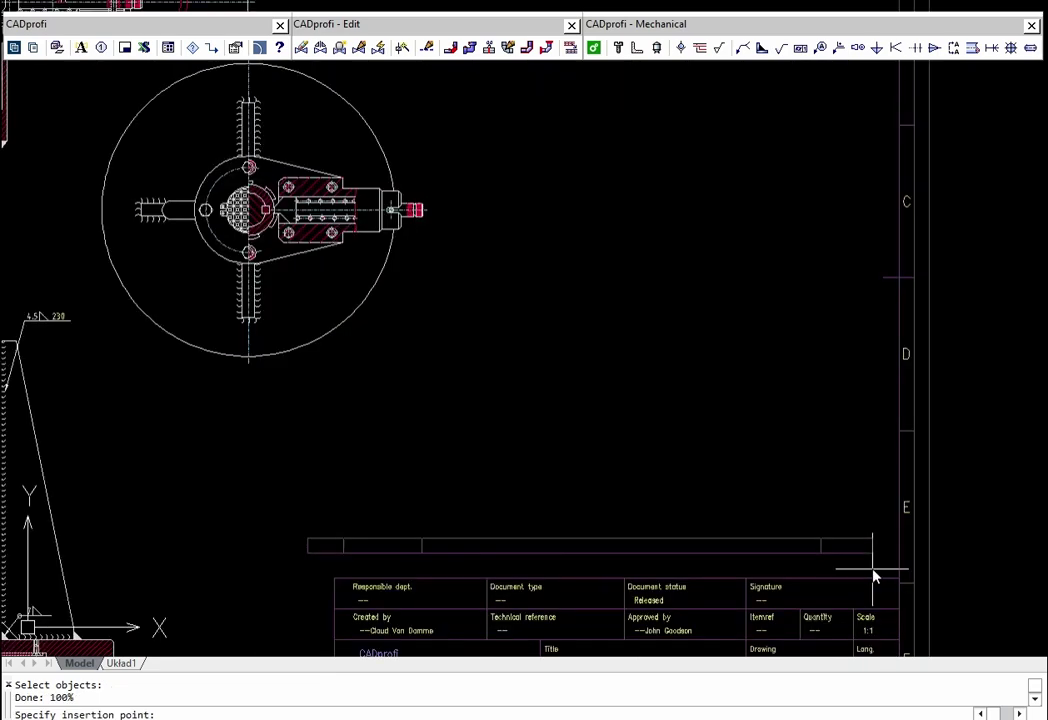
{"action": "scroll", "coordinate": [873, 577], "scroll_direction": "up", "scroll_amount": 1}
{"action": "left_click", "coordinate": [912, 589]}
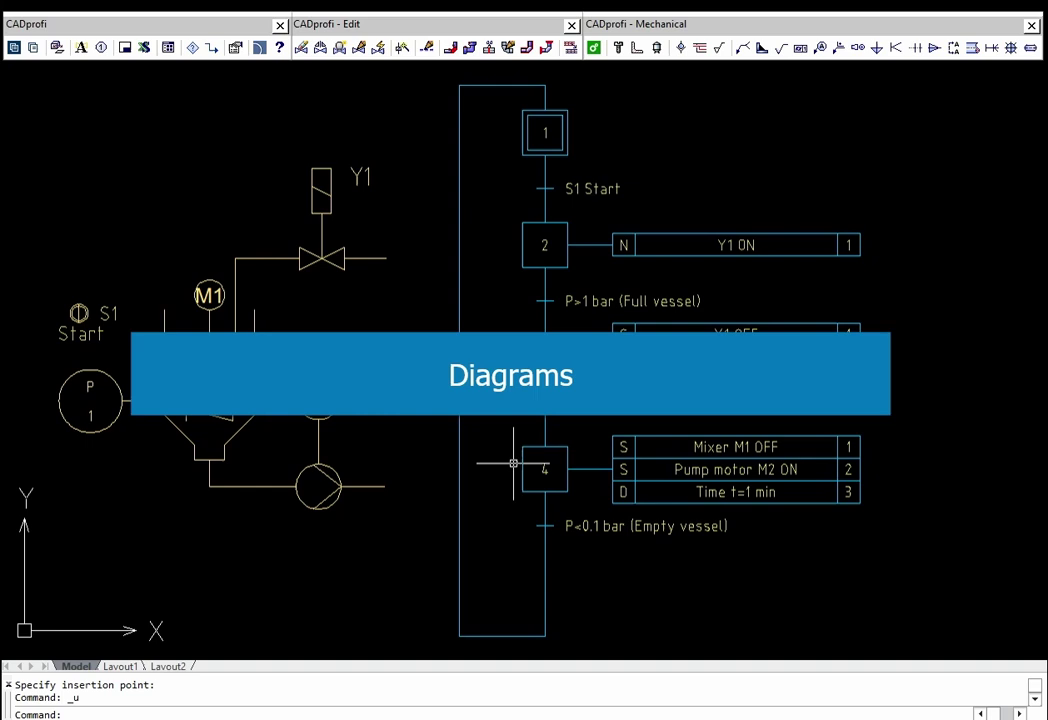
Step: Insert a step numbered 5 at the bottom of the function diagram loop
{"action": "left_click", "coordinate": [192, 47]}
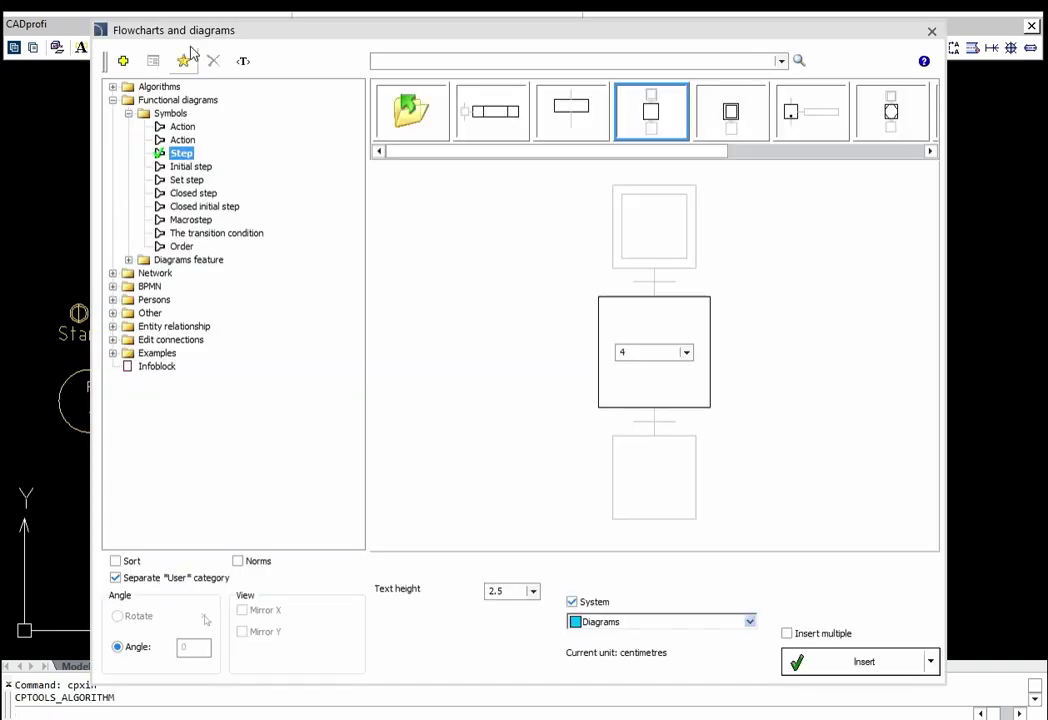
{"action": "left_click", "coordinate": [685, 353]}
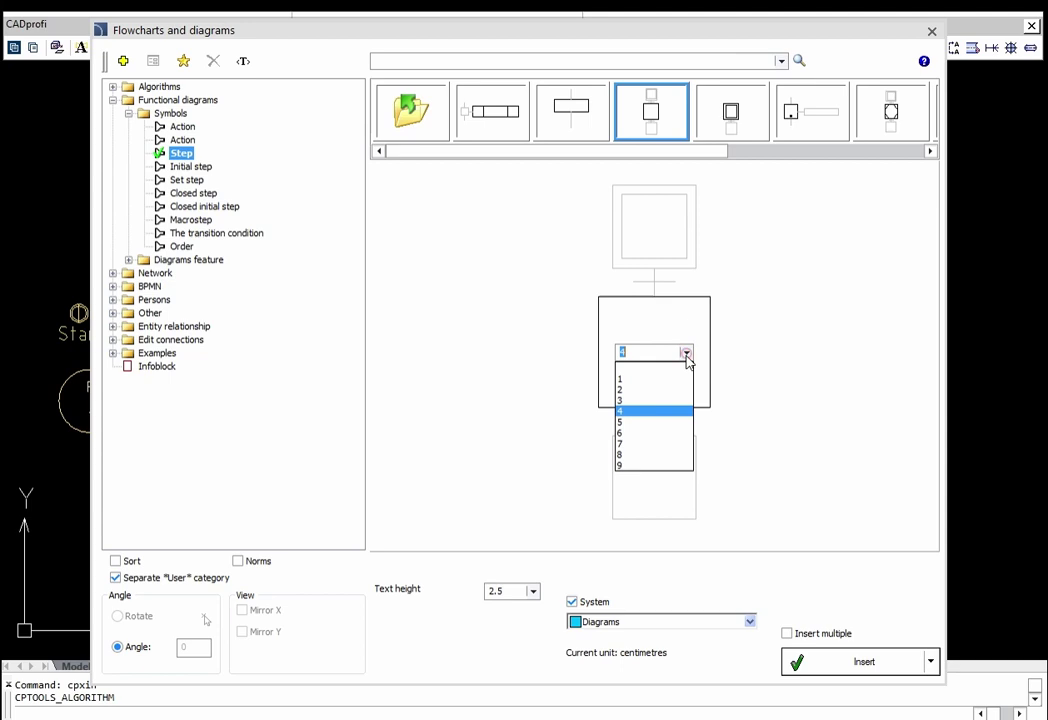
{"action": "left_click", "coordinate": [627, 421]}
{"action": "left_click", "coordinate": [861, 668]}
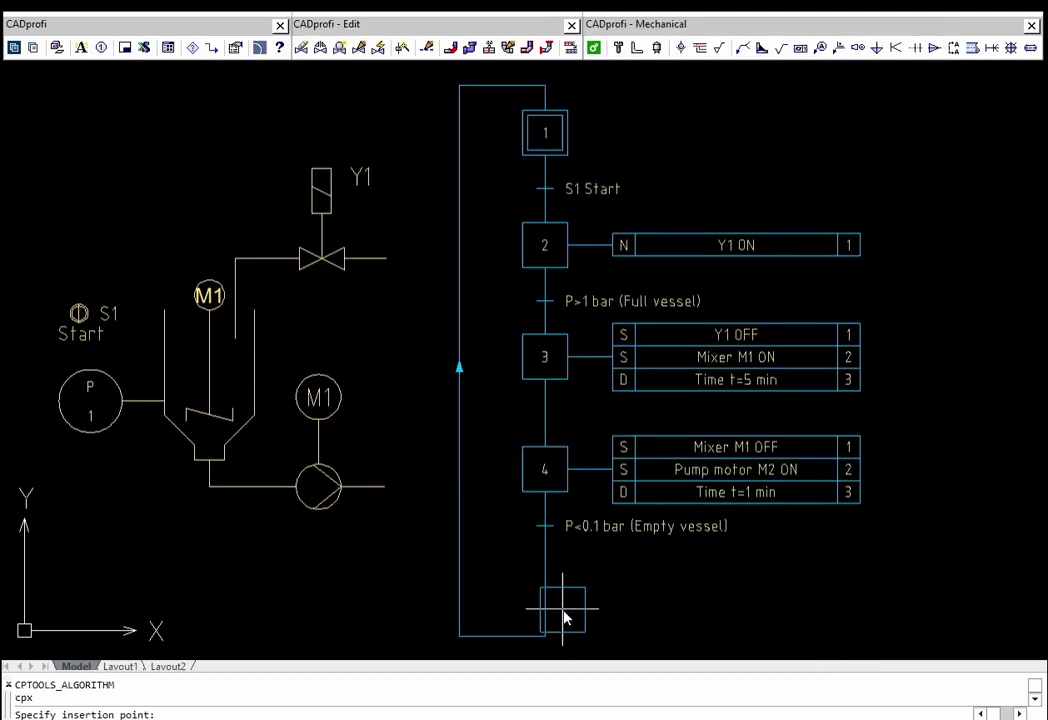
{"action": "left_click", "coordinate": [547, 584]}
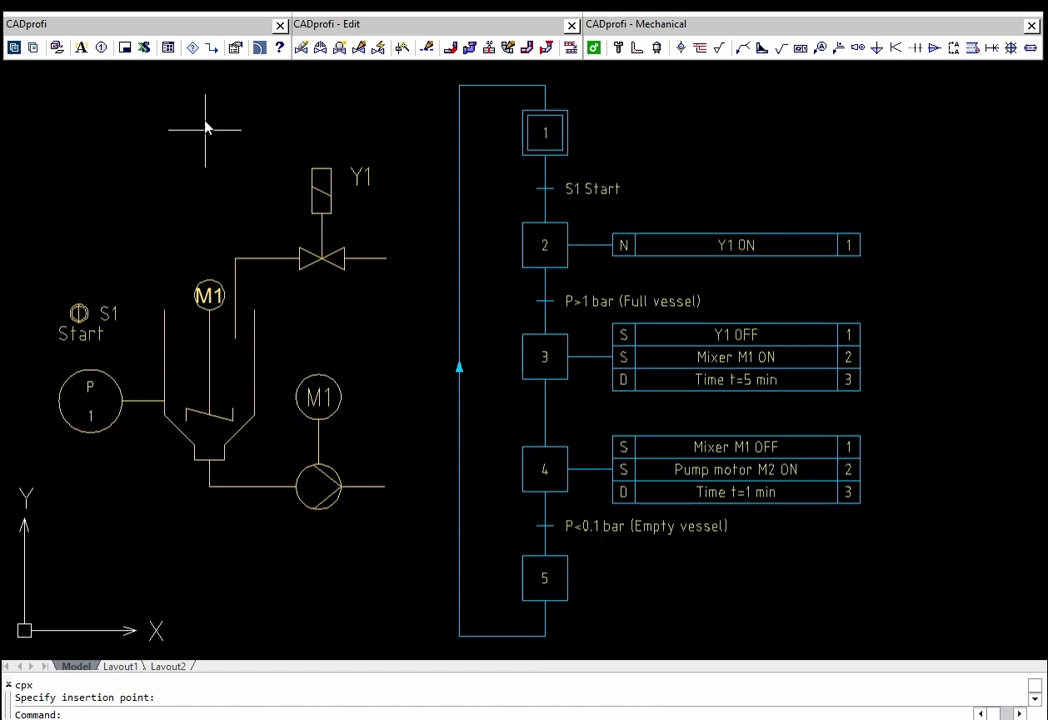
Step: Draw a continuous horizontal line from step 5 out to the right
{"action": "left_click", "coordinate": [211, 49]}
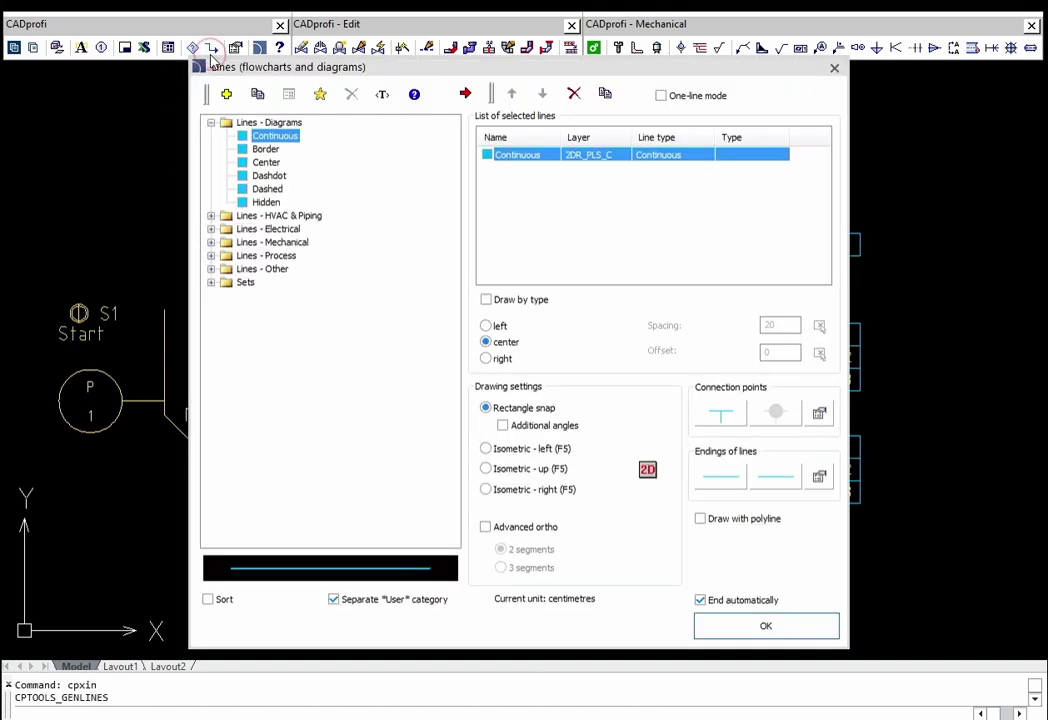
{"action": "left_click", "coordinate": [727, 628]}
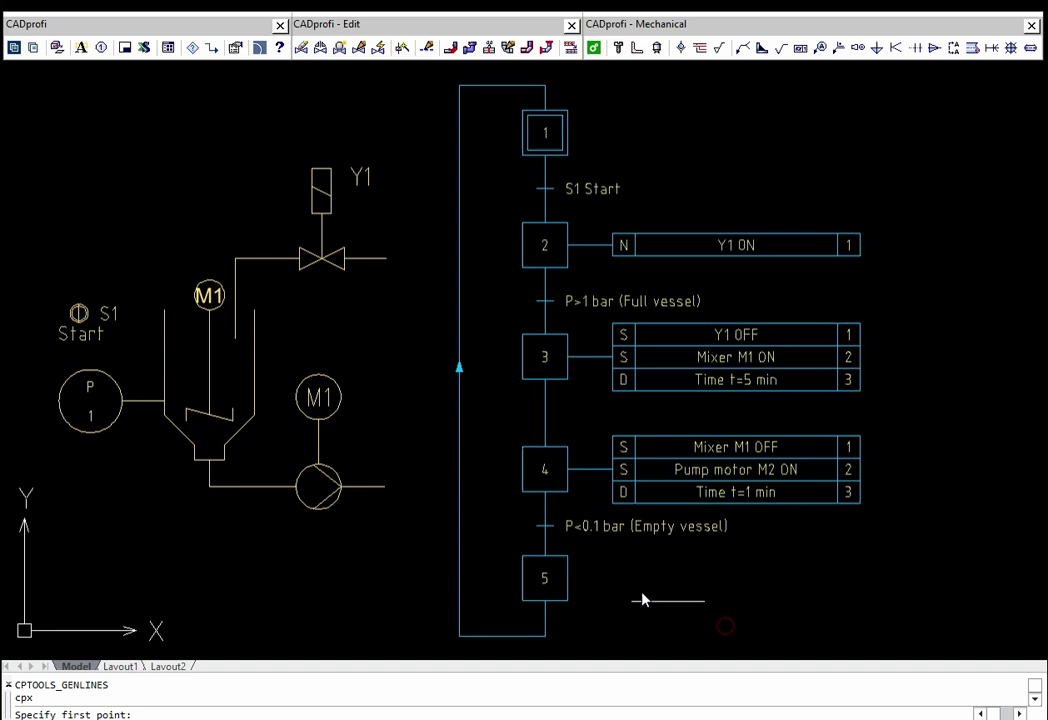
{"action": "left_click", "coordinate": [569, 581]}
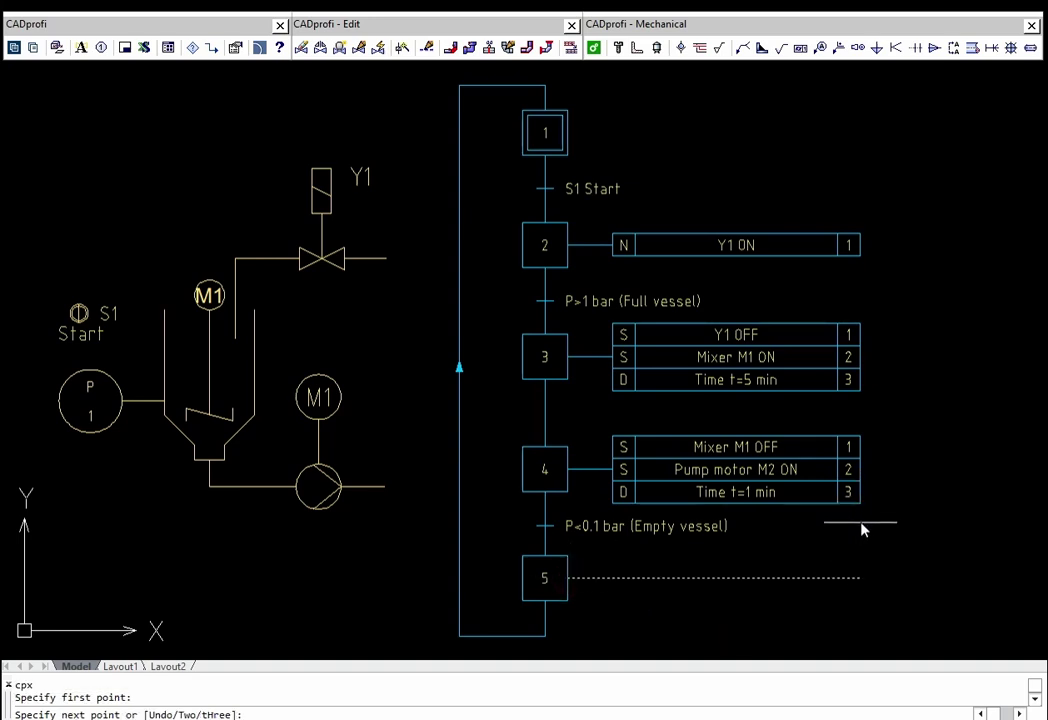
{"action": "left_click", "coordinate": [861, 523]}
{"action": "key", "text": "Escape"}
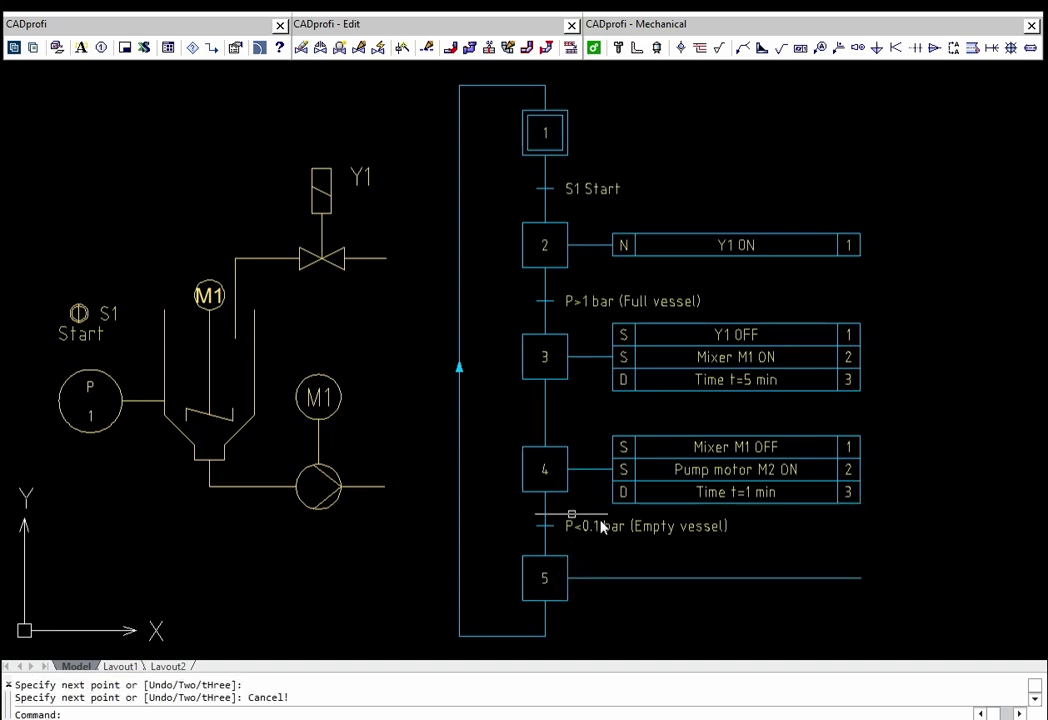
Step: Place an S-qualified action block reading 'Pump motor M2 OFF' next to step 5
{"action": "left_click", "coordinate": [193, 50]}
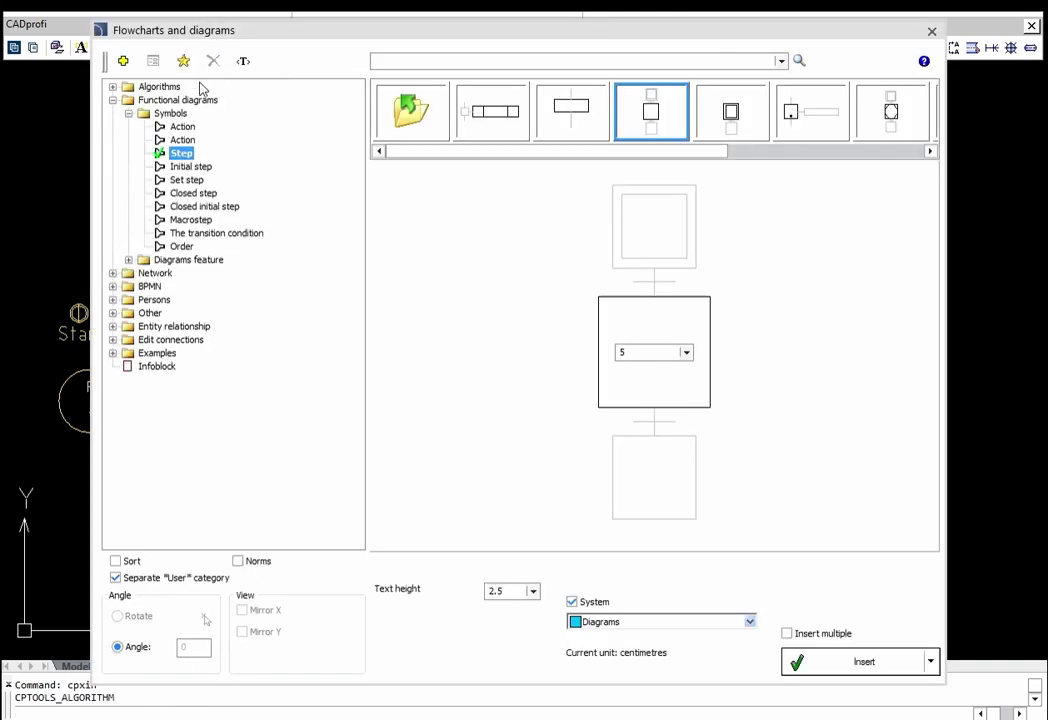
{"action": "left_click", "coordinate": [184, 127]}
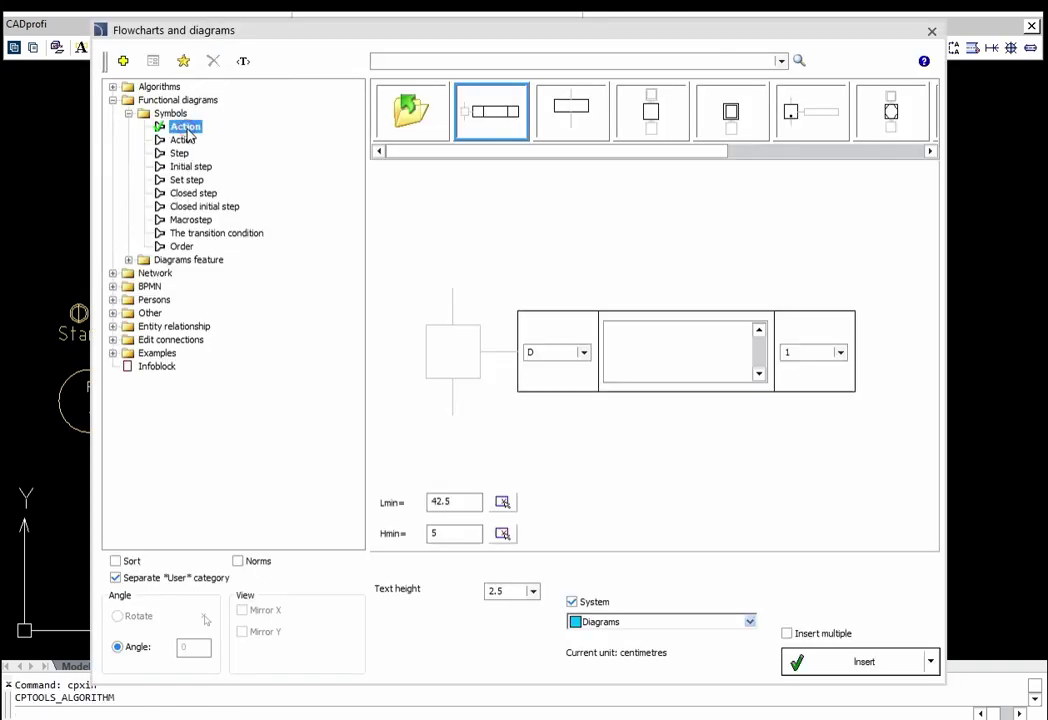
{"action": "left_click", "coordinate": [583, 352]}
{"action": "left_click", "coordinate": [550, 378]}
{"action": "left_click", "coordinate": [657, 342]}
{"action": "type", "text": "Pump motor M2 OFF"}
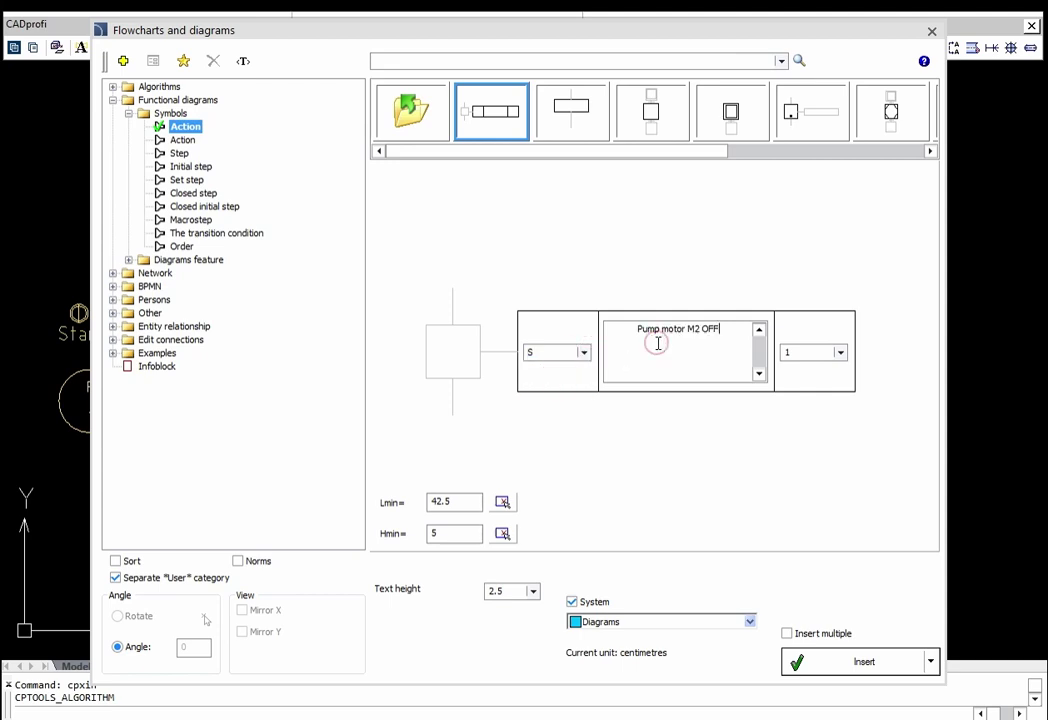
{"action": "left_click", "coordinate": [858, 662]}
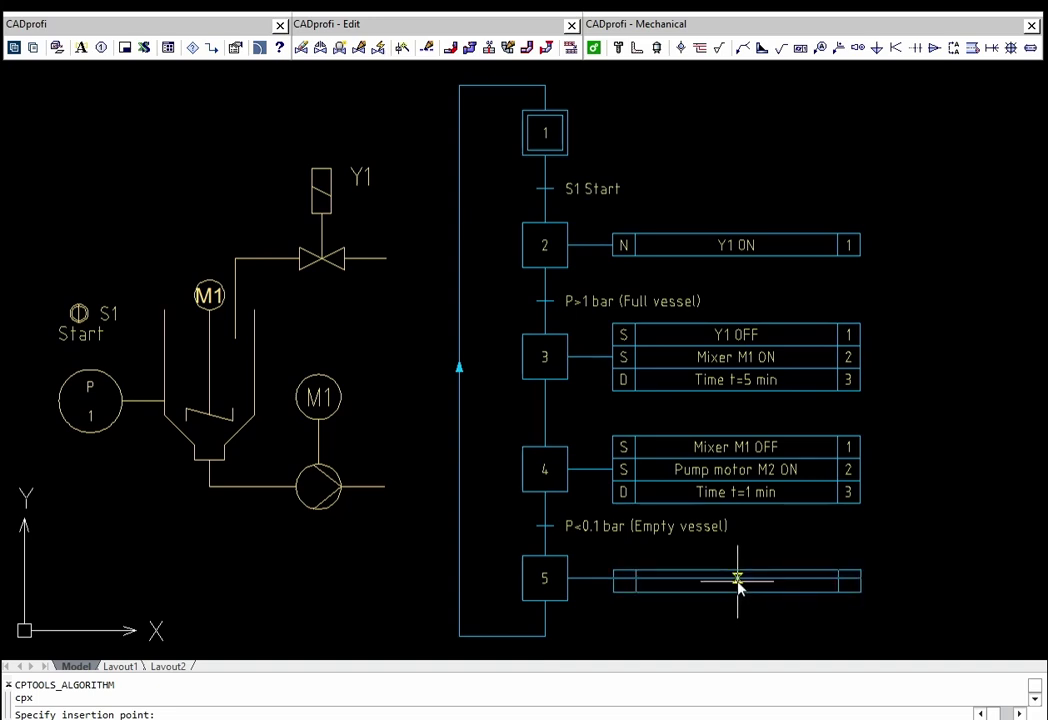
{"action": "left_click", "coordinate": [738, 582]}
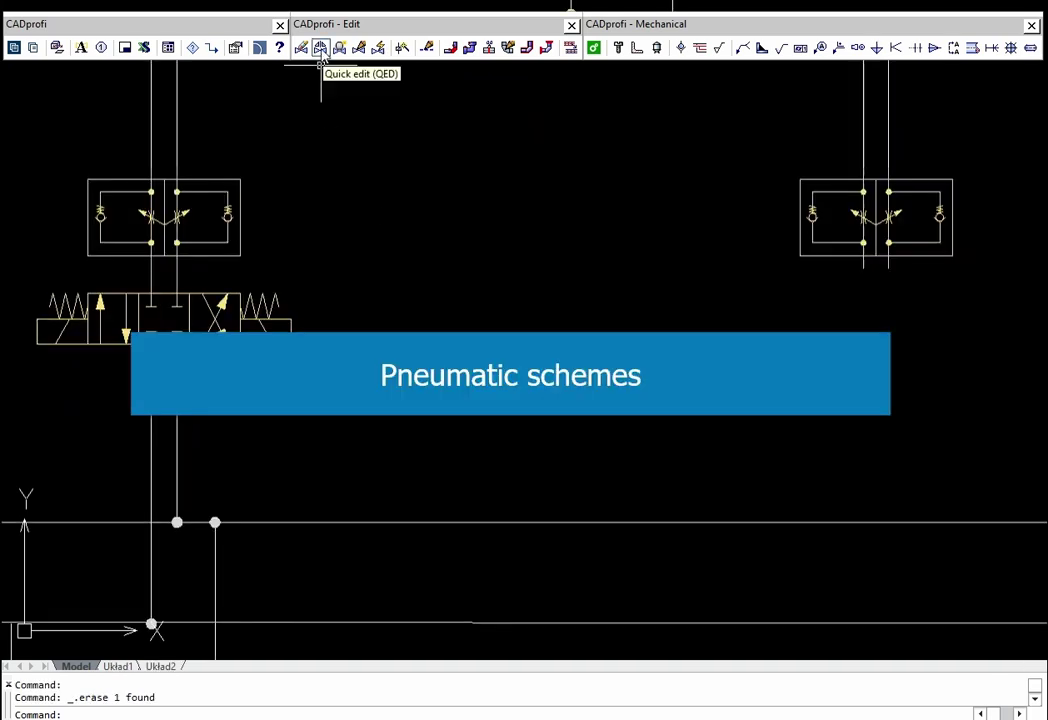
Step: Copy the left directional valve and place the copy under the right valve block
{"action": "left_click", "coordinate": [320, 47]}
{"action": "left_click", "coordinate": [120, 305]}
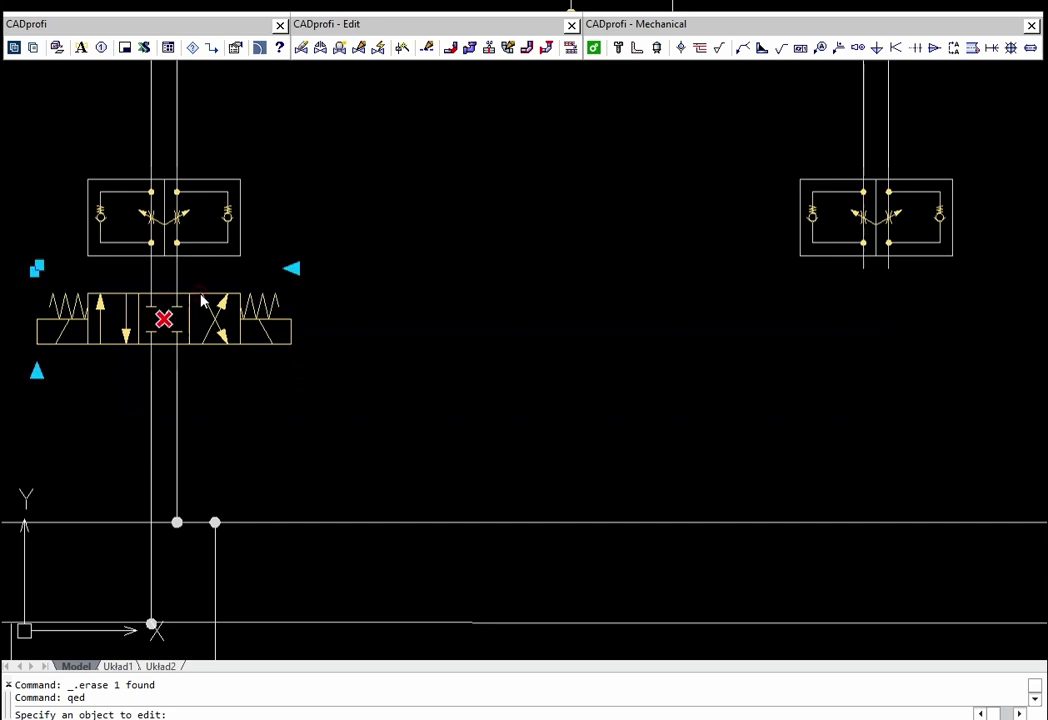
{"action": "left_click", "coordinate": [38, 268]}
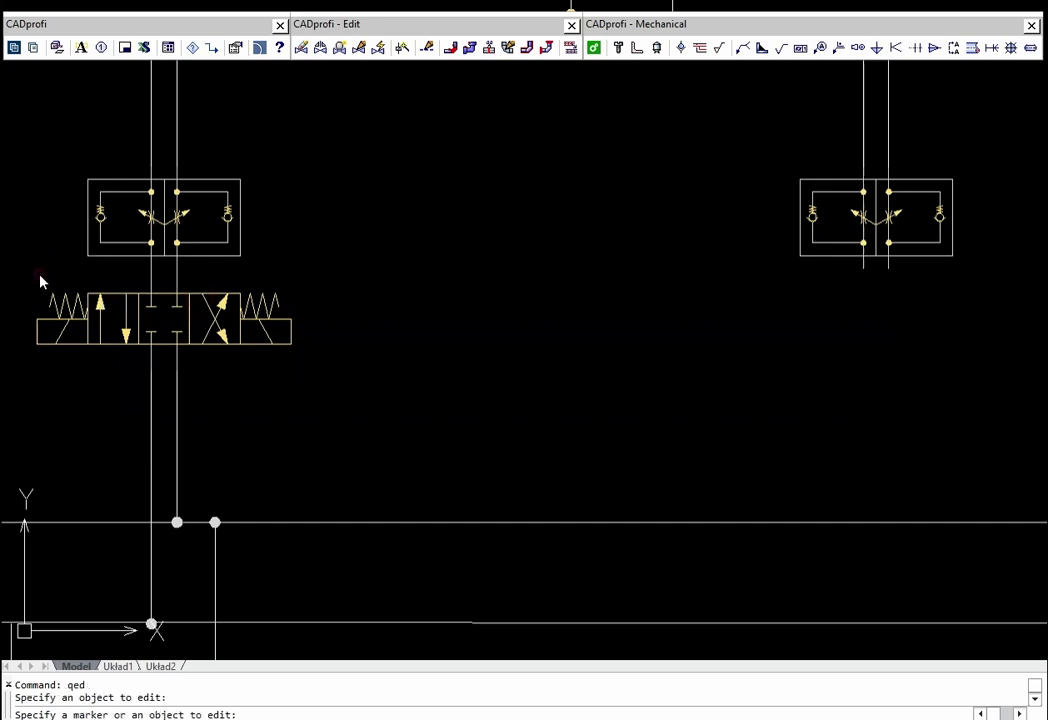
{"action": "left_click", "coordinate": [863, 272]}
{"action": "key", "text": "Escape"}
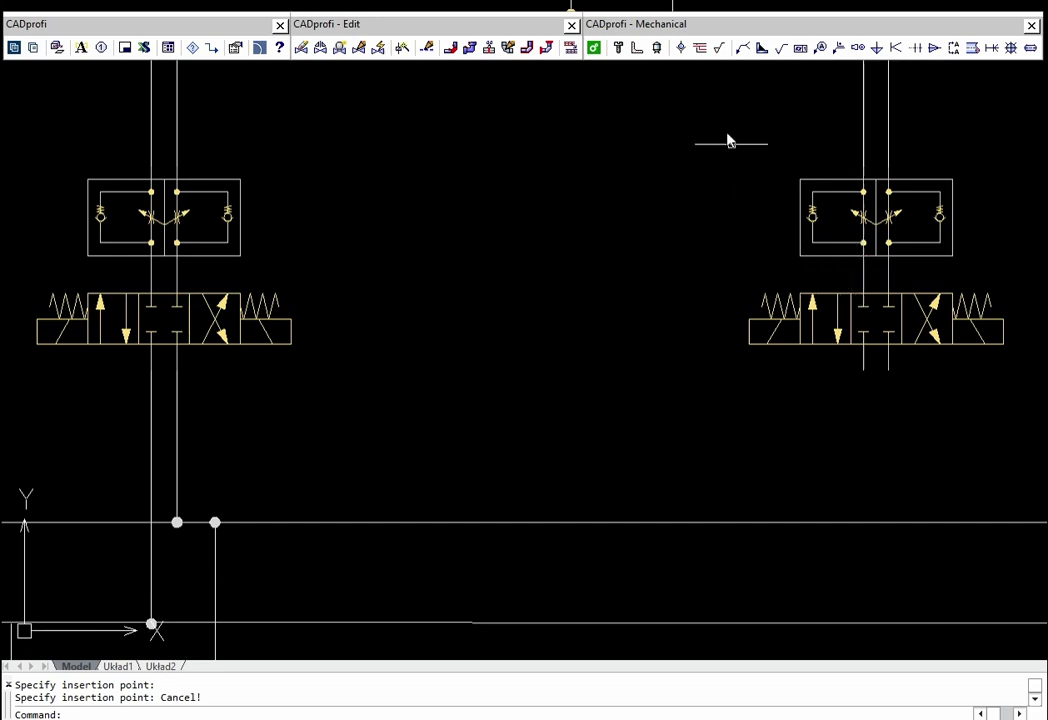
Step: Draw two vertical operating lines with filled-dot junctions from the right valve to both horizontal lines
{"action": "left_click", "coordinate": [701, 50]}
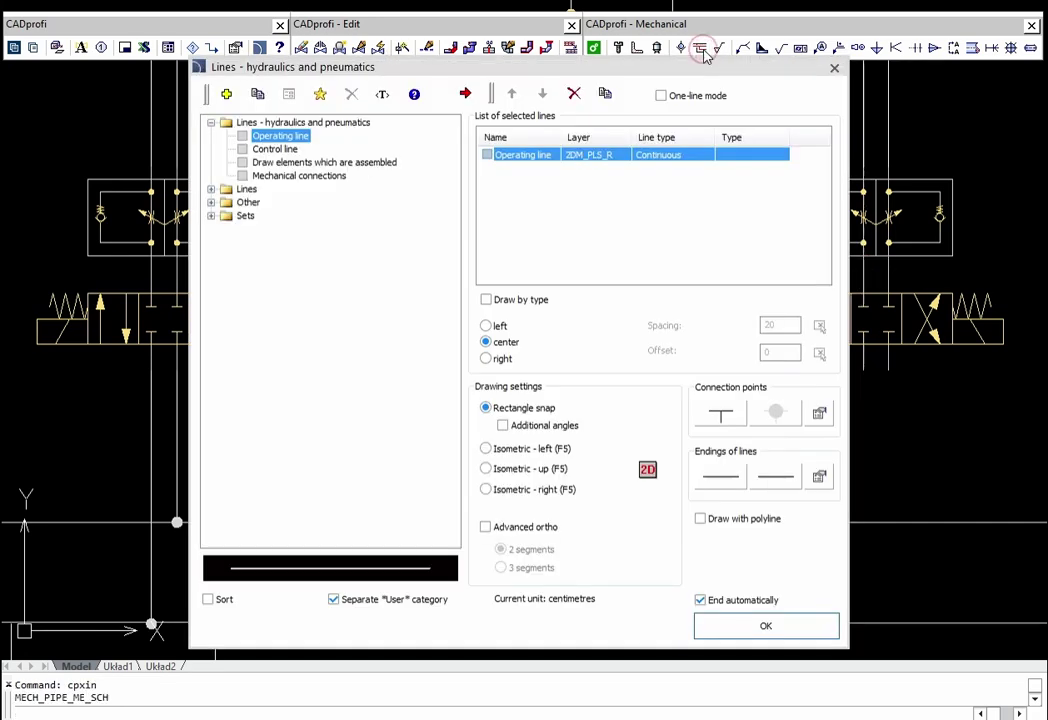
{"action": "left_click", "coordinate": [720, 413]}
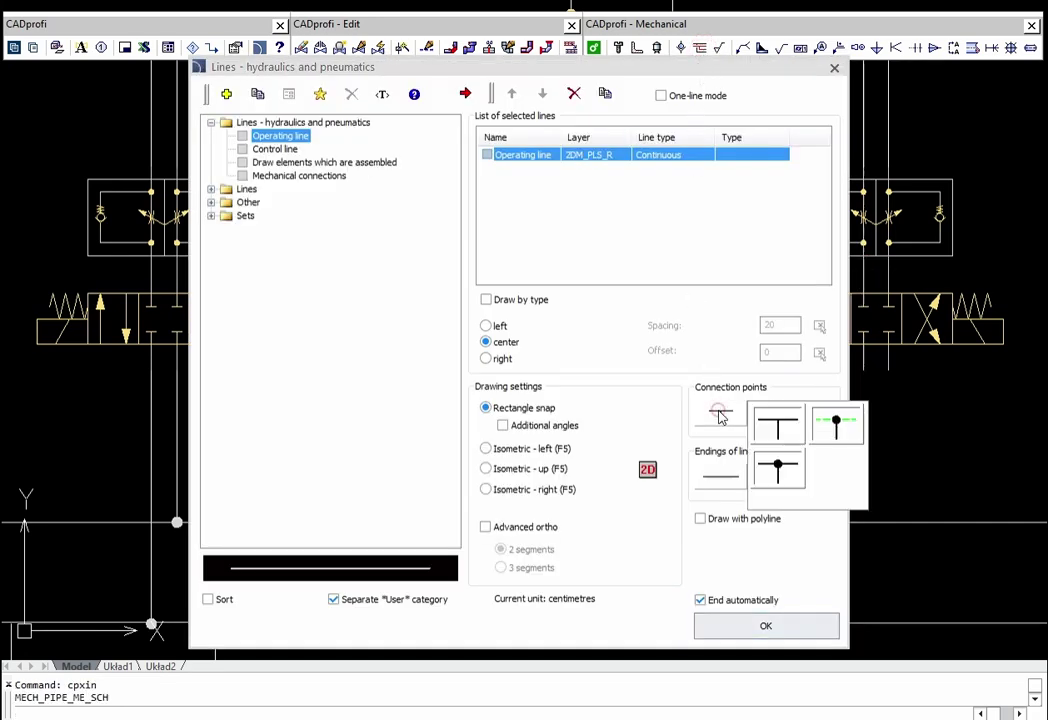
{"action": "left_click", "coordinate": [776, 467]}
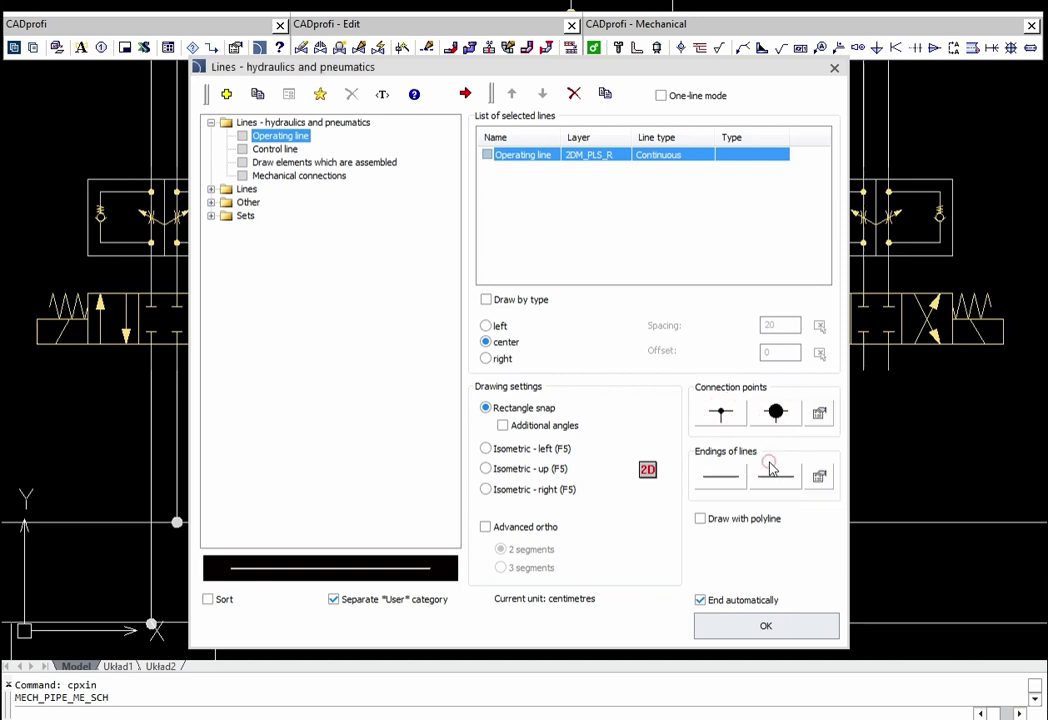
{"action": "left_click", "coordinate": [762, 626]}
{"action": "left_click", "coordinate": [863, 371]}
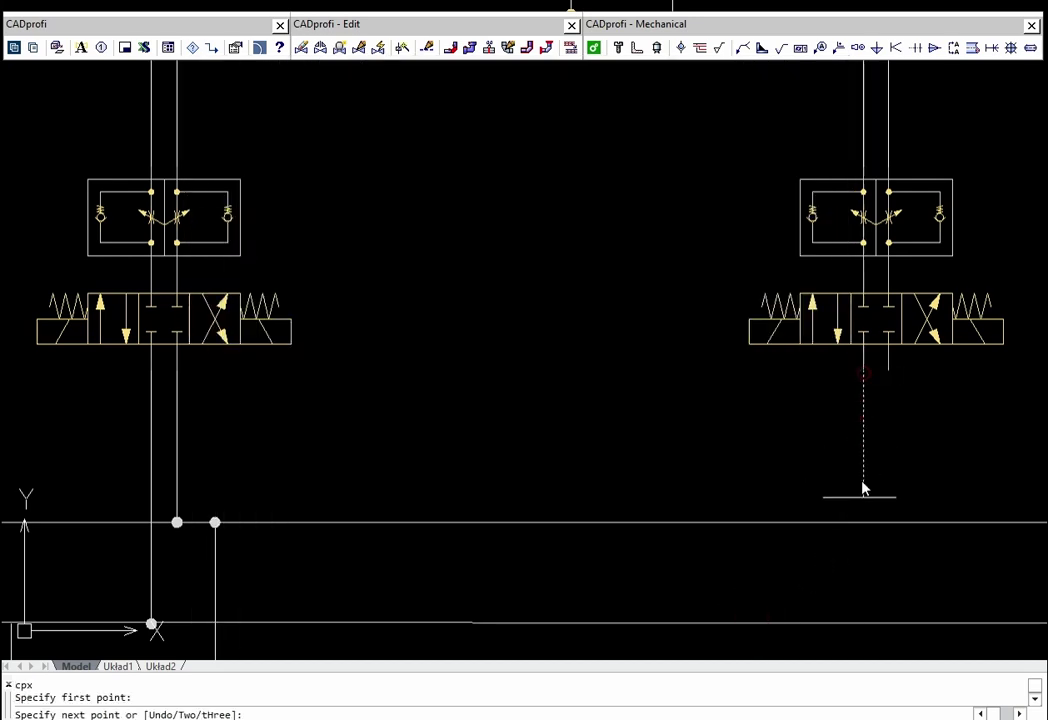
{"action": "left_click", "coordinate": [864, 623]}
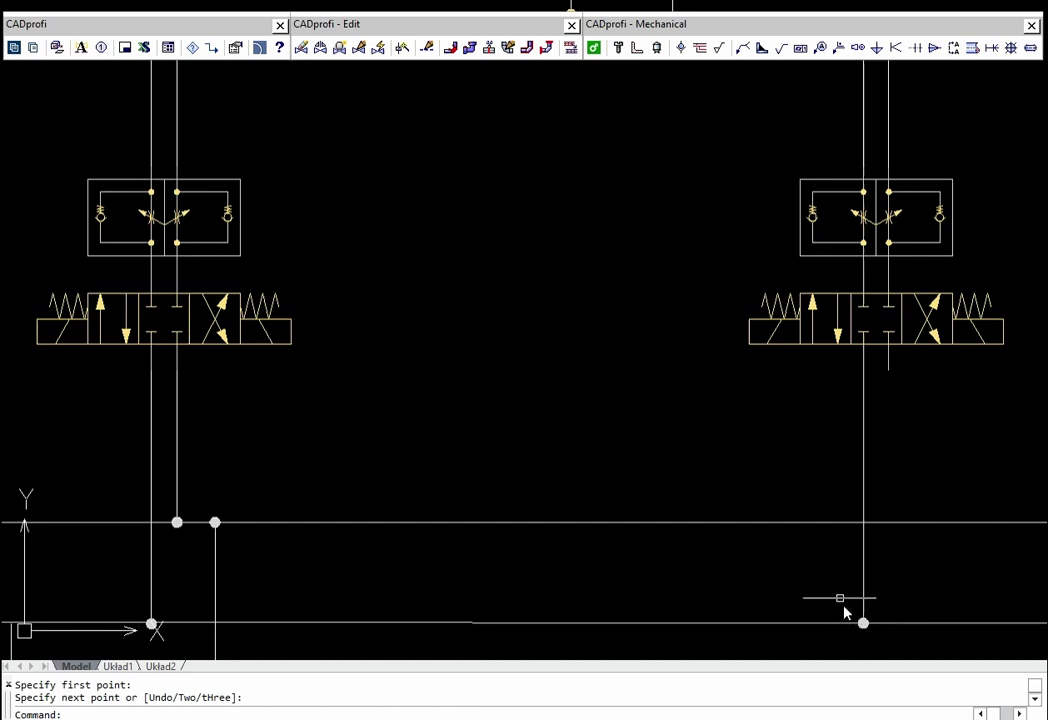
{"action": "left_click", "coordinate": [701, 49]}
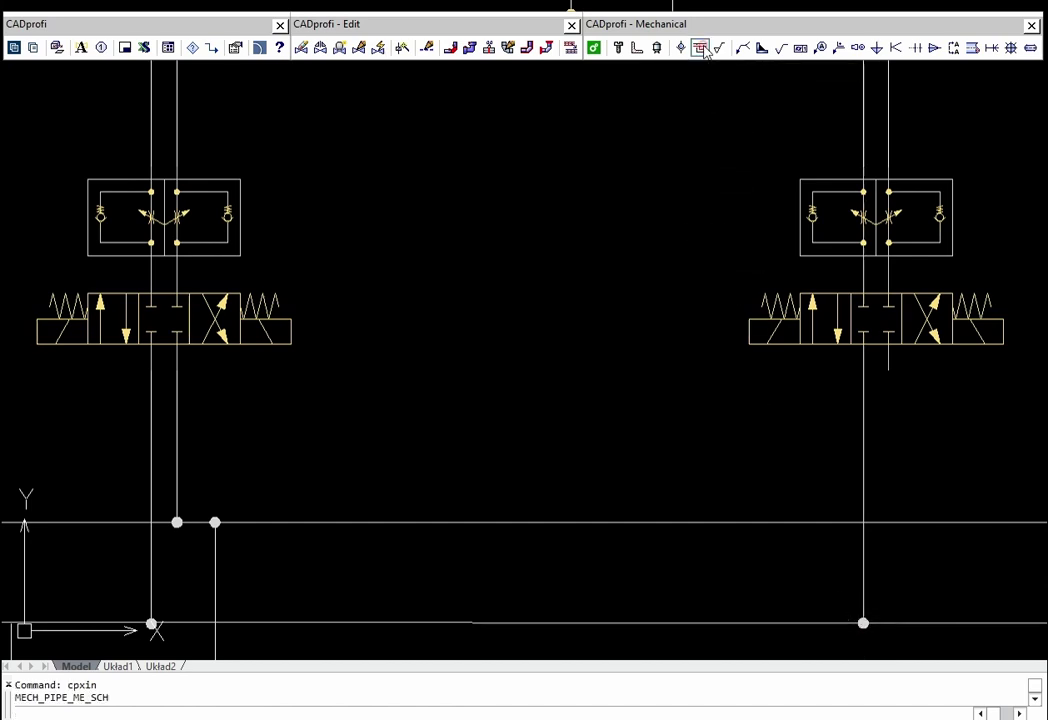
{"action": "left_click", "coordinate": [768, 627]}
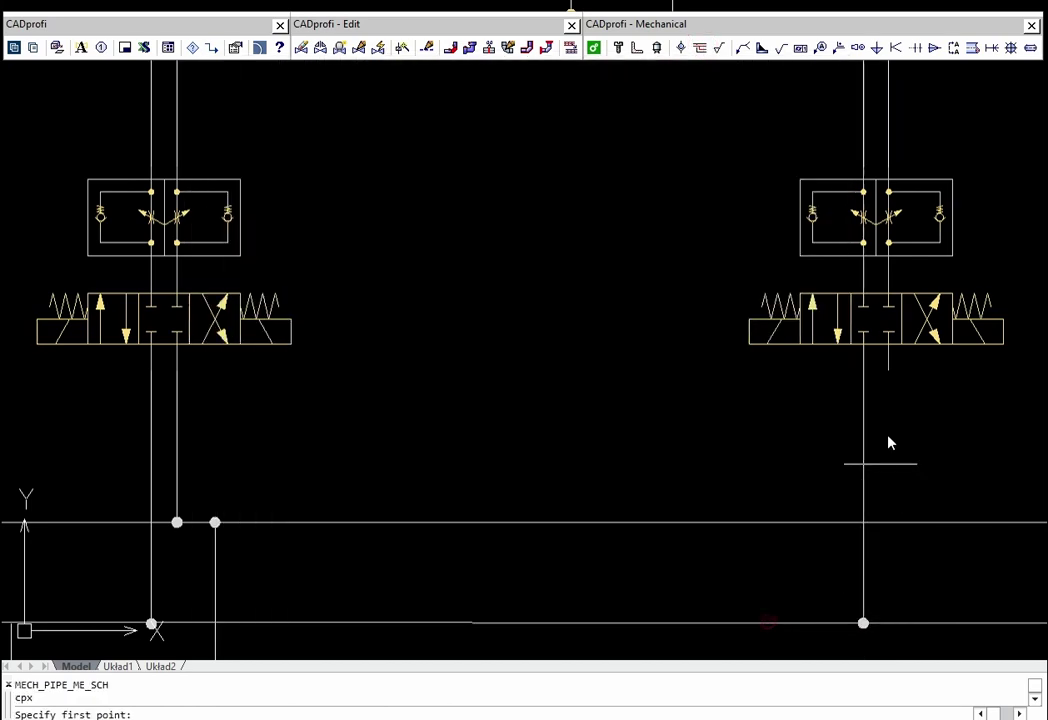
{"action": "left_click", "coordinate": [888, 370]}
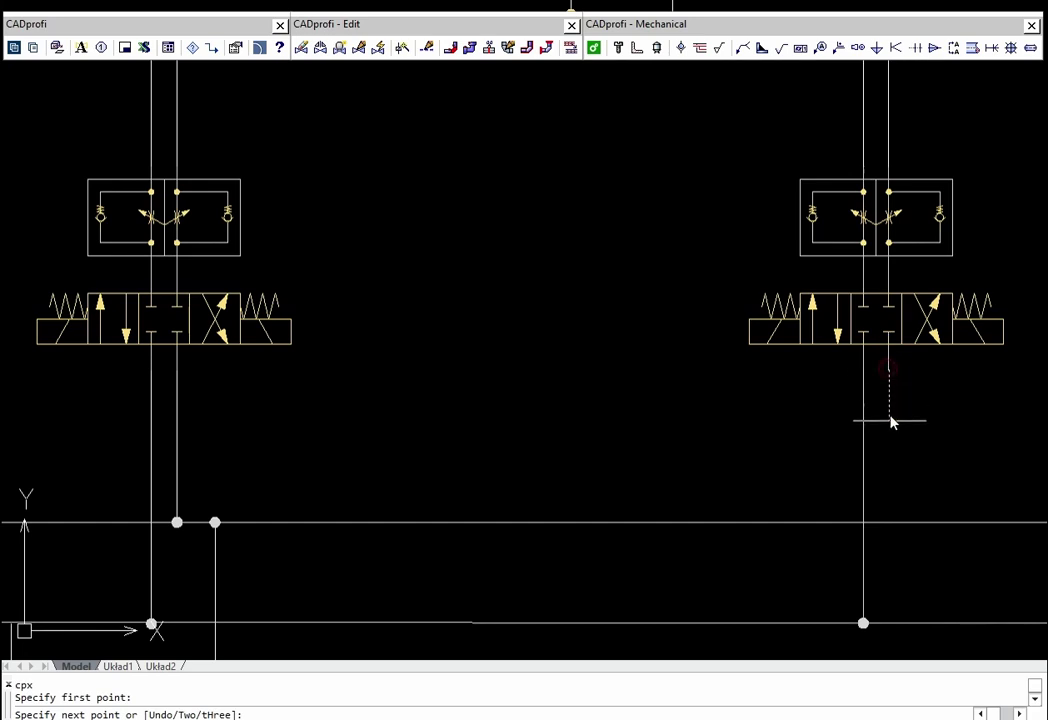
{"action": "left_click", "coordinate": [889, 522]}
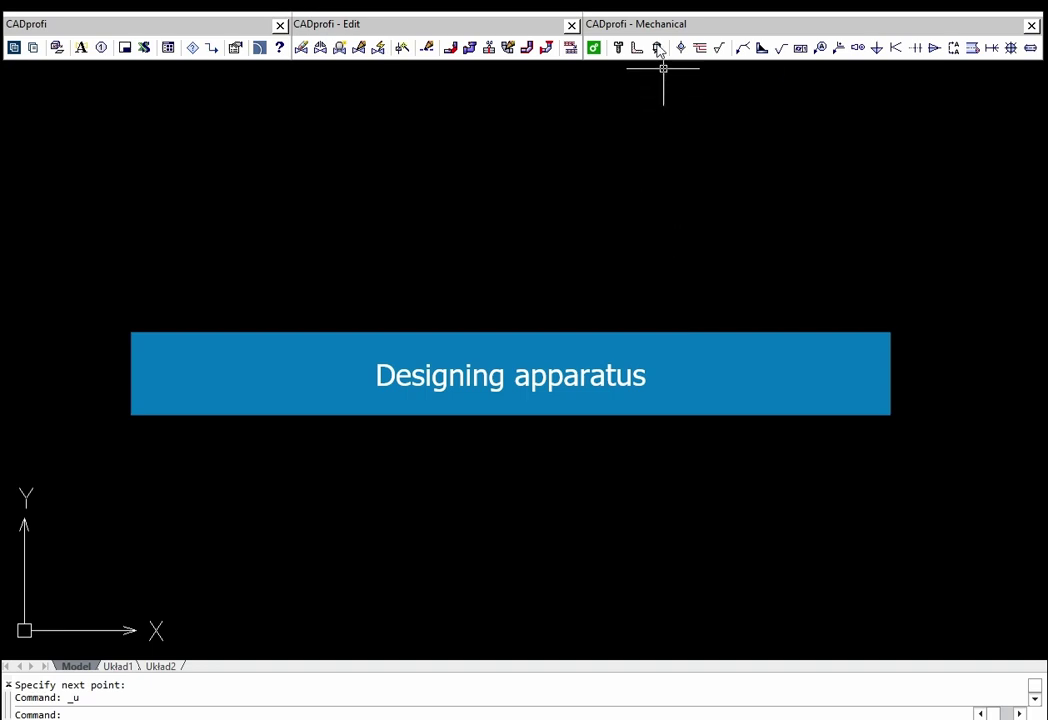
Step: Insert a vertical 273.0 x 8.0 stainless steel pipe as the vessel shell
{"action": "left_click", "coordinate": [657, 47]}
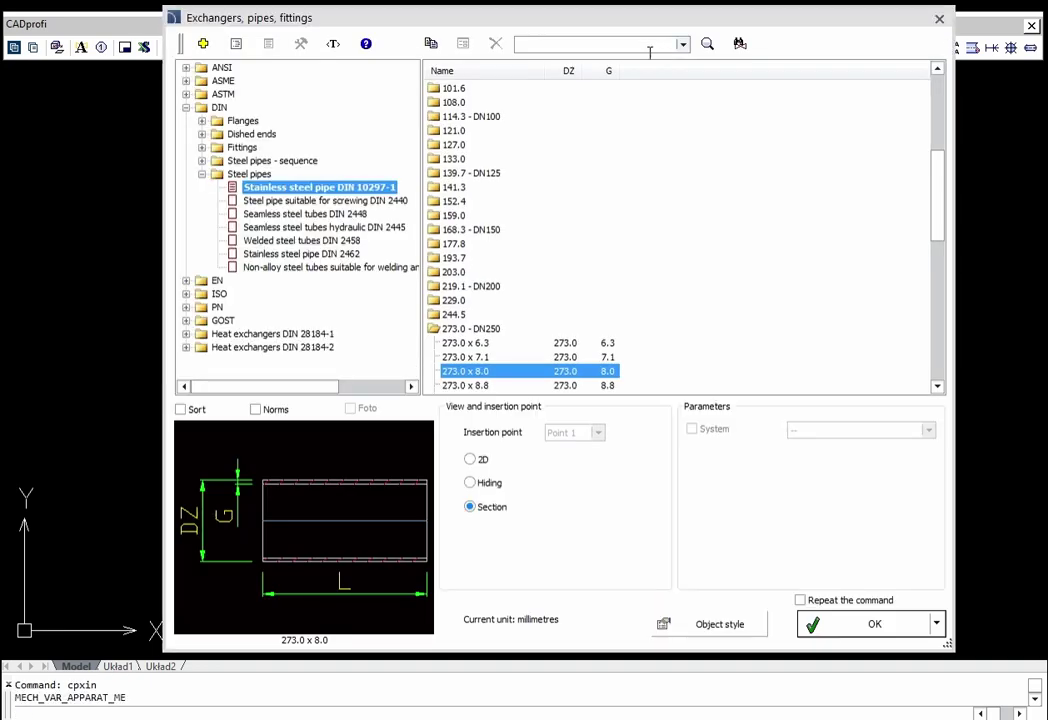
{"action": "left_click", "coordinate": [495, 371]}
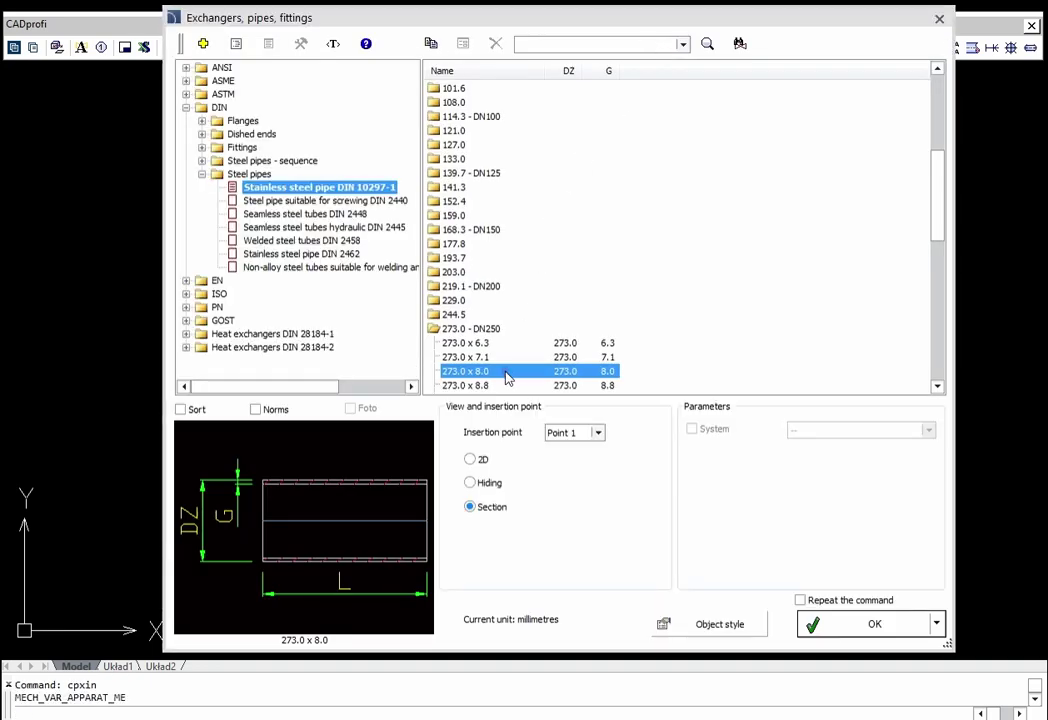
{"action": "left_click", "coordinate": [866, 624]}
{"action": "left_click", "coordinate": [507, 256]}
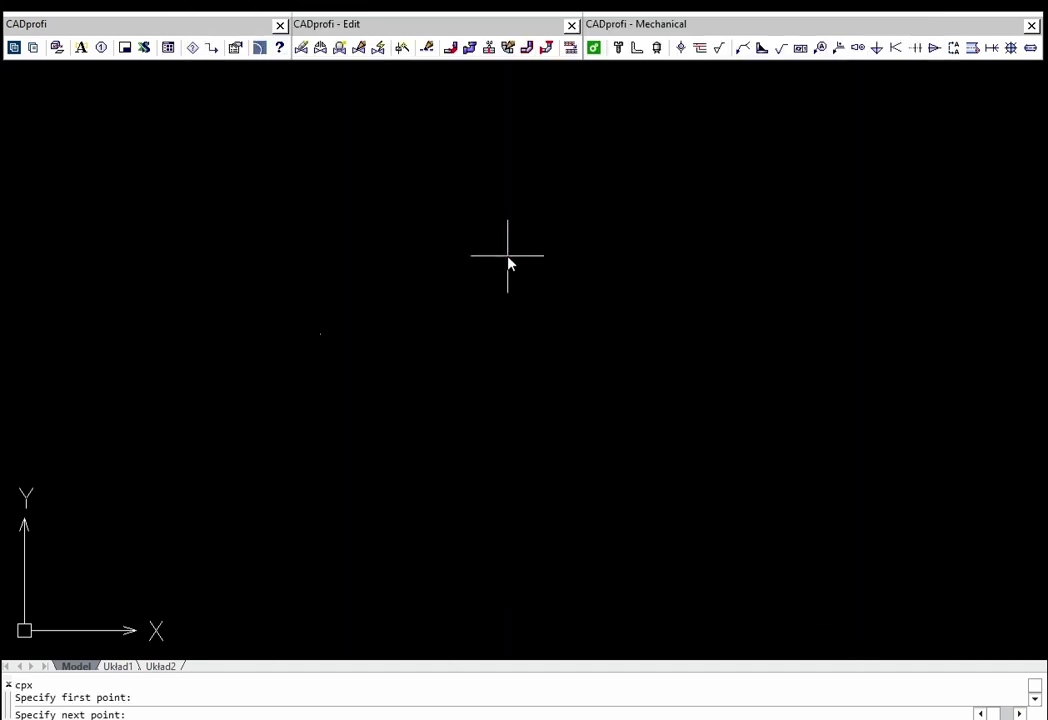
{"action": "left_click", "coordinate": [499, 647]}
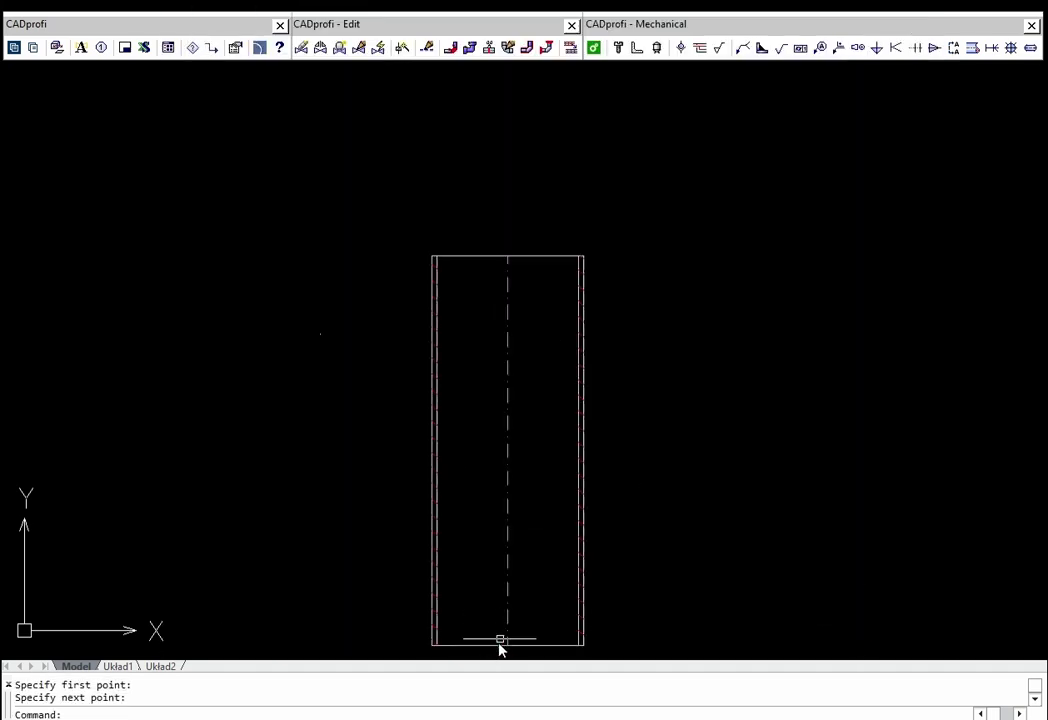
Step: Cap the pipe top with a DIN torospherical dished end 273.0 x 8, rotated into place
{"action": "left_click", "coordinate": [657, 49]}
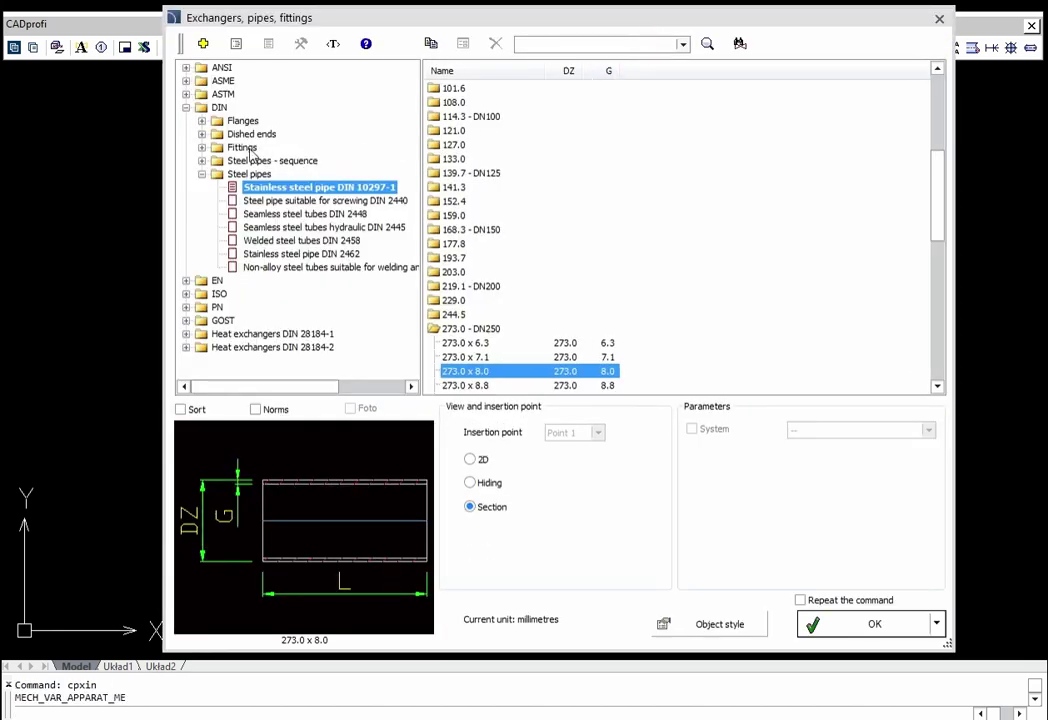
{"action": "left_click", "coordinate": [202, 134]}
{"action": "left_click", "coordinate": [217, 147]}
{"action": "left_click", "coordinate": [300, 160]}
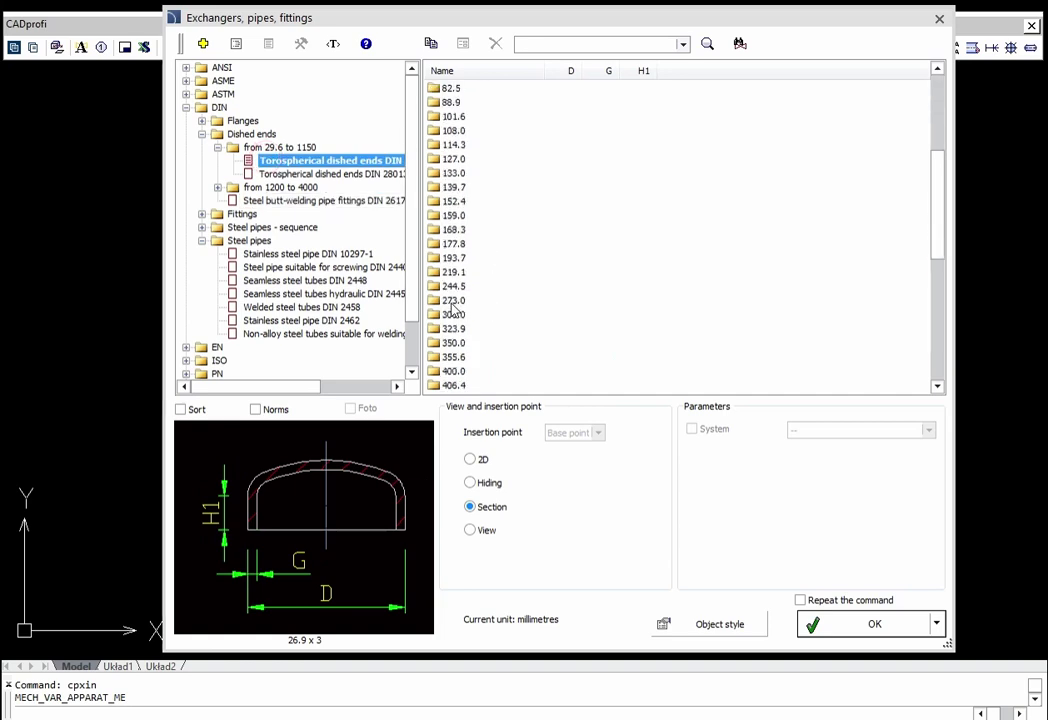
{"action": "double_click", "coordinate": [452, 300]}
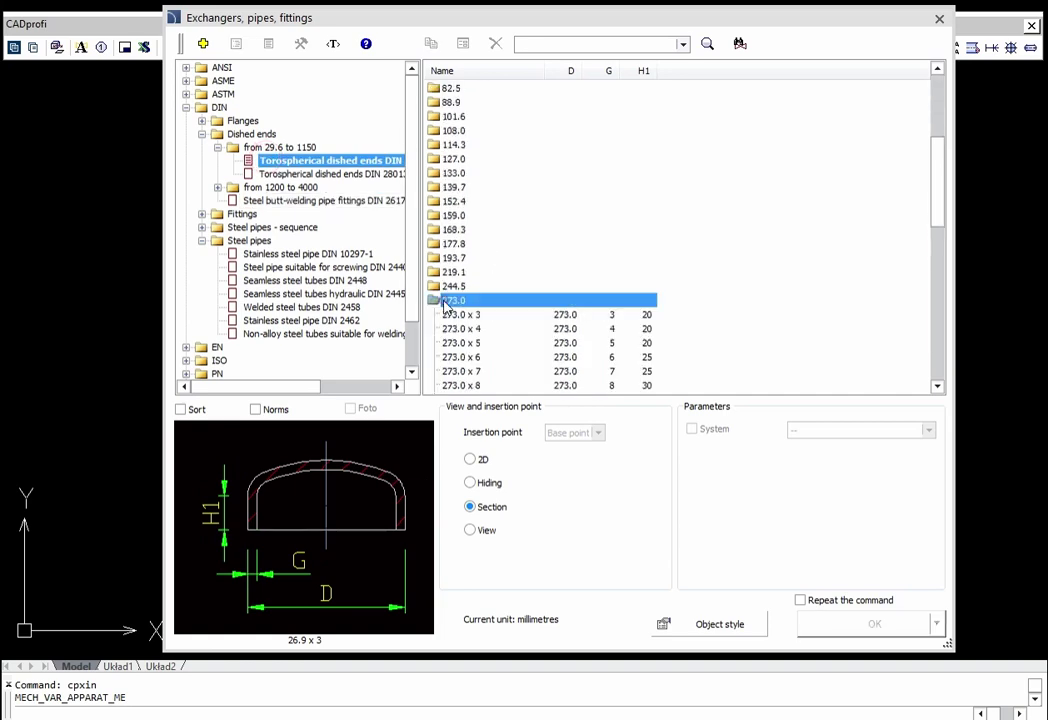
{"action": "left_click", "coordinate": [492, 385]}
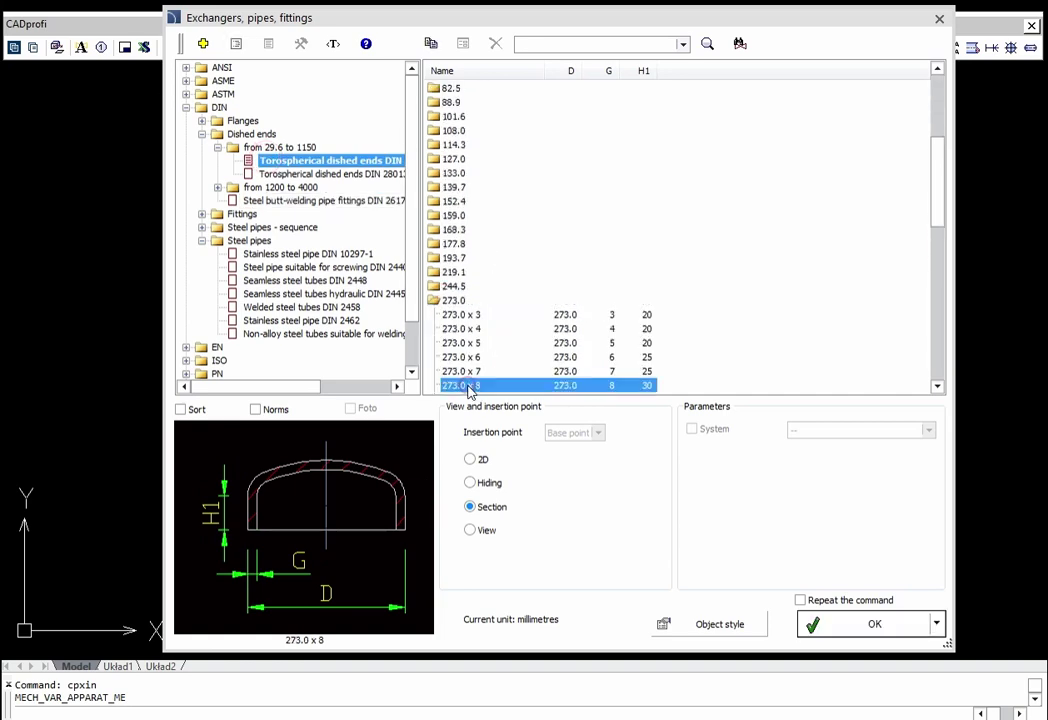
{"action": "left_click", "coordinate": [835, 625]}
{"action": "scroll", "coordinate": [503, 250], "scroll_direction": "up", "scroll_amount": 3}
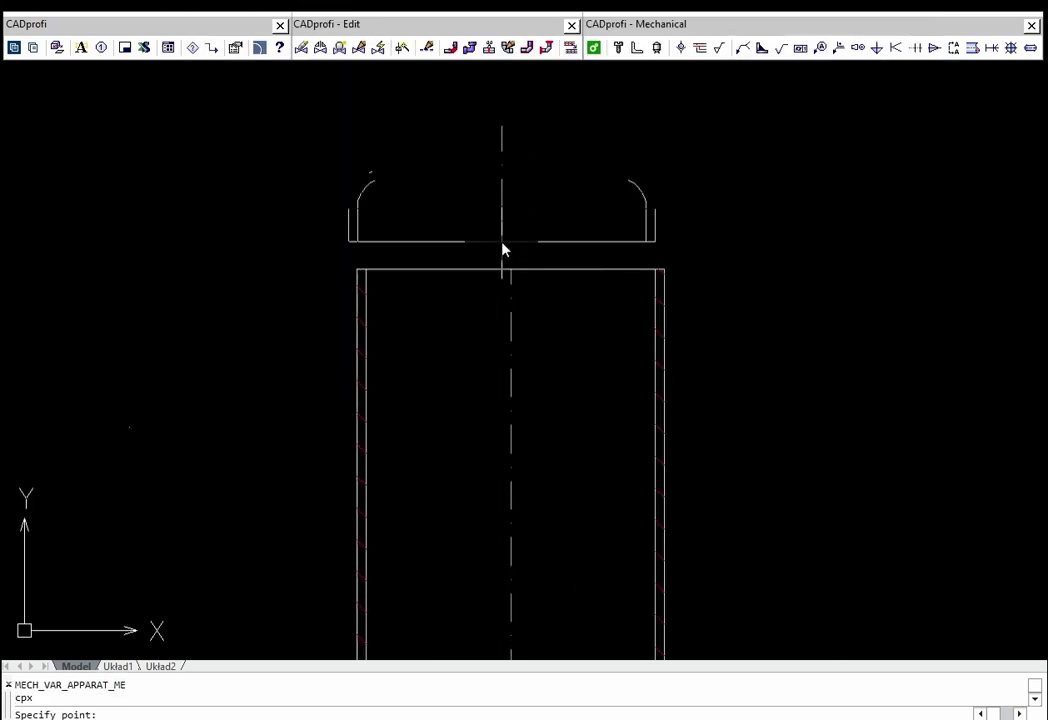
{"action": "left_click", "coordinate": [512, 270]}
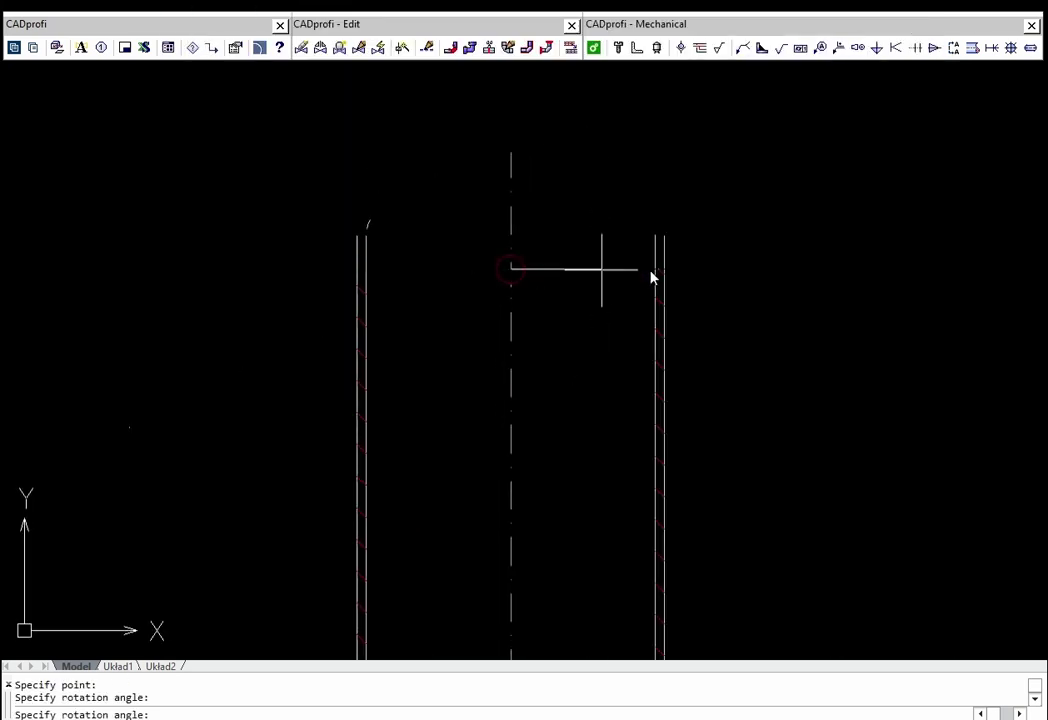
{"action": "left_click", "coordinate": [780, 277]}
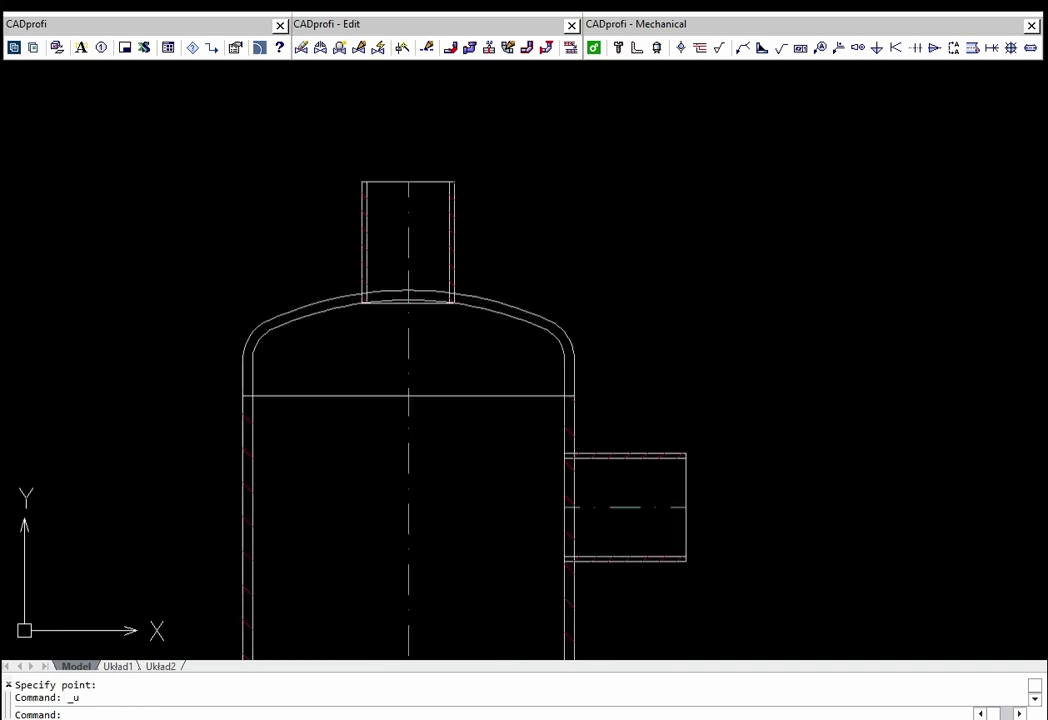
Step: Add DIN 2632 welding neck flanges: DN 80 on the side nozzle, DN 65 on the top
{"action": "left_click", "coordinate": [657, 48]}
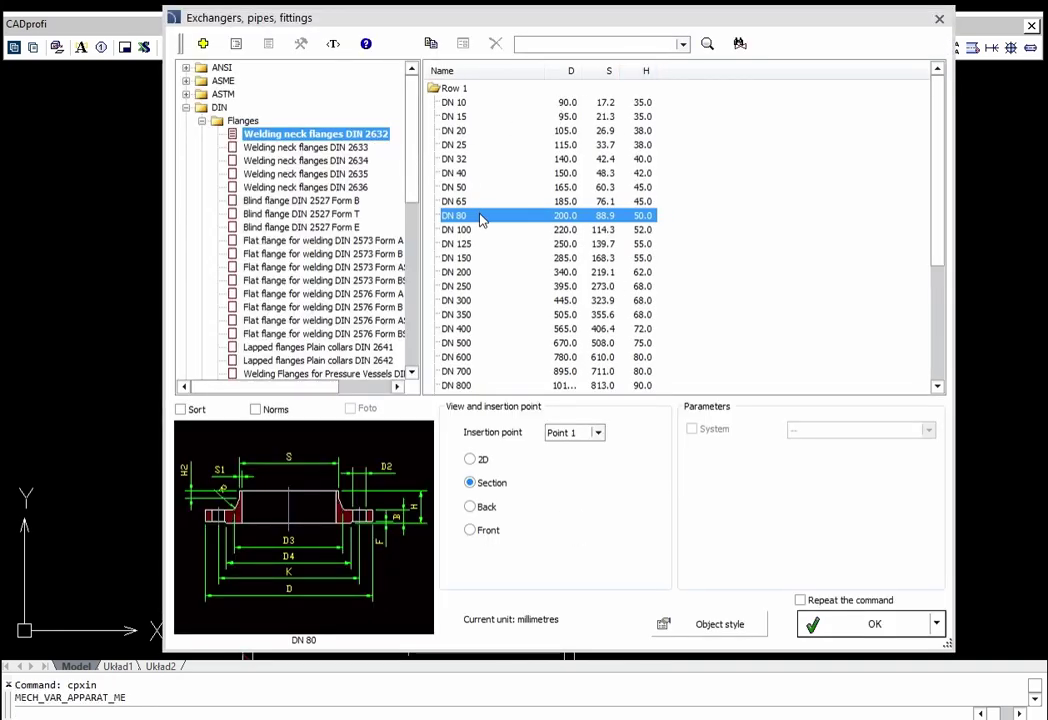
{"action": "left_click", "coordinate": [860, 624]}
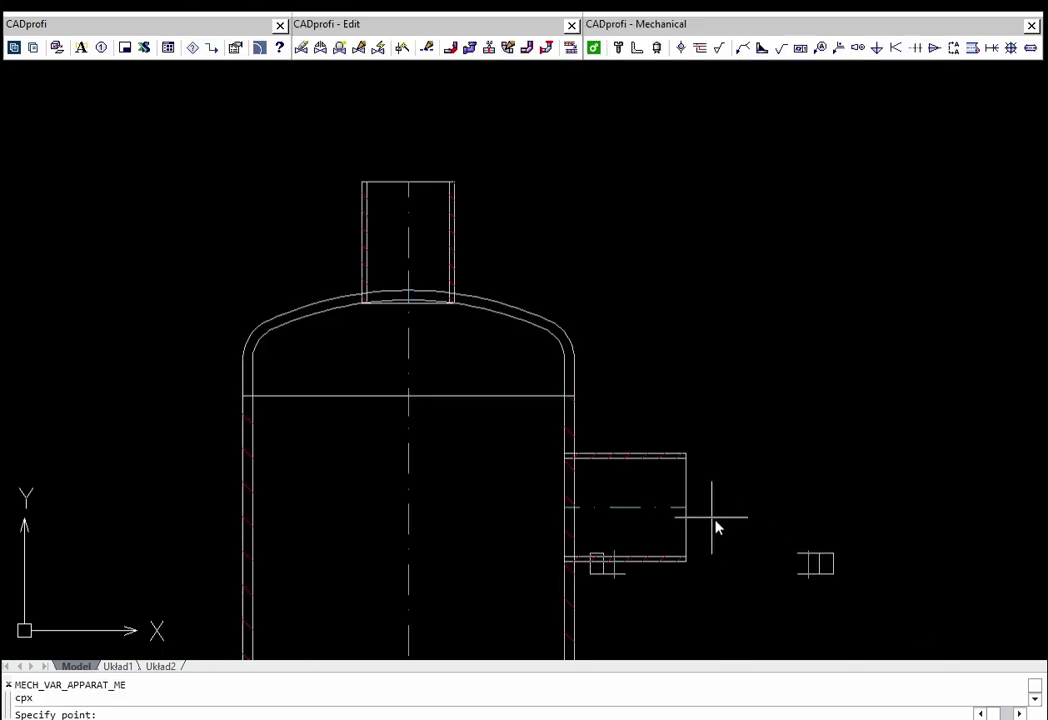
{"action": "left_click", "coordinate": [685, 508]}
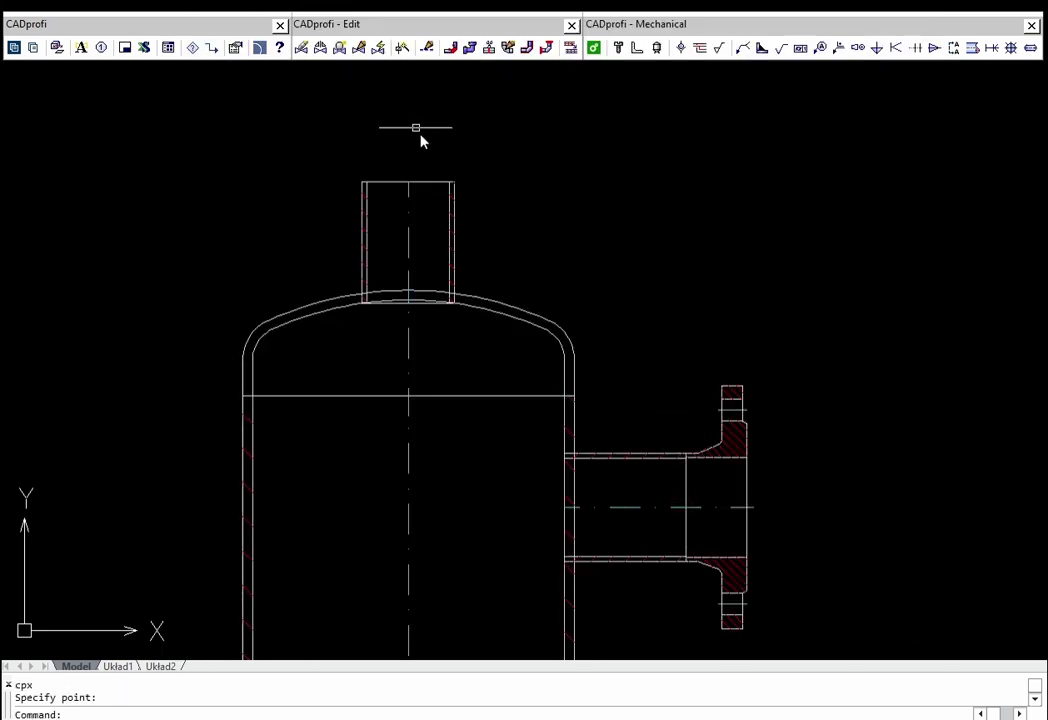
{"action": "left_click", "coordinate": [378, 48]}
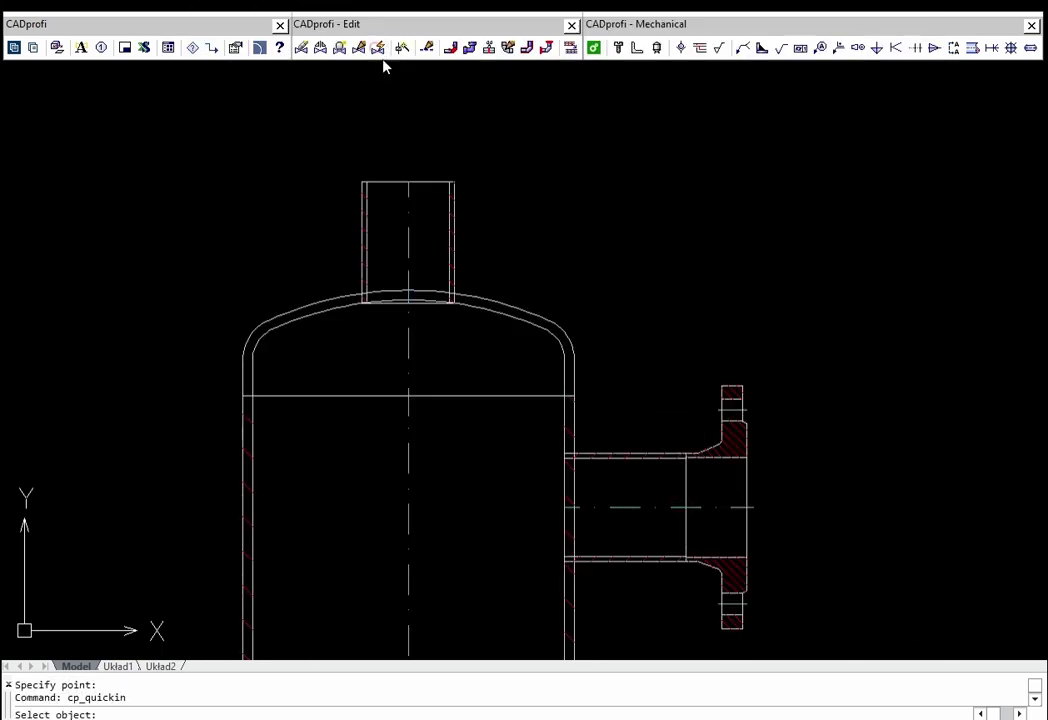
{"action": "left_click", "coordinate": [713, 462]}
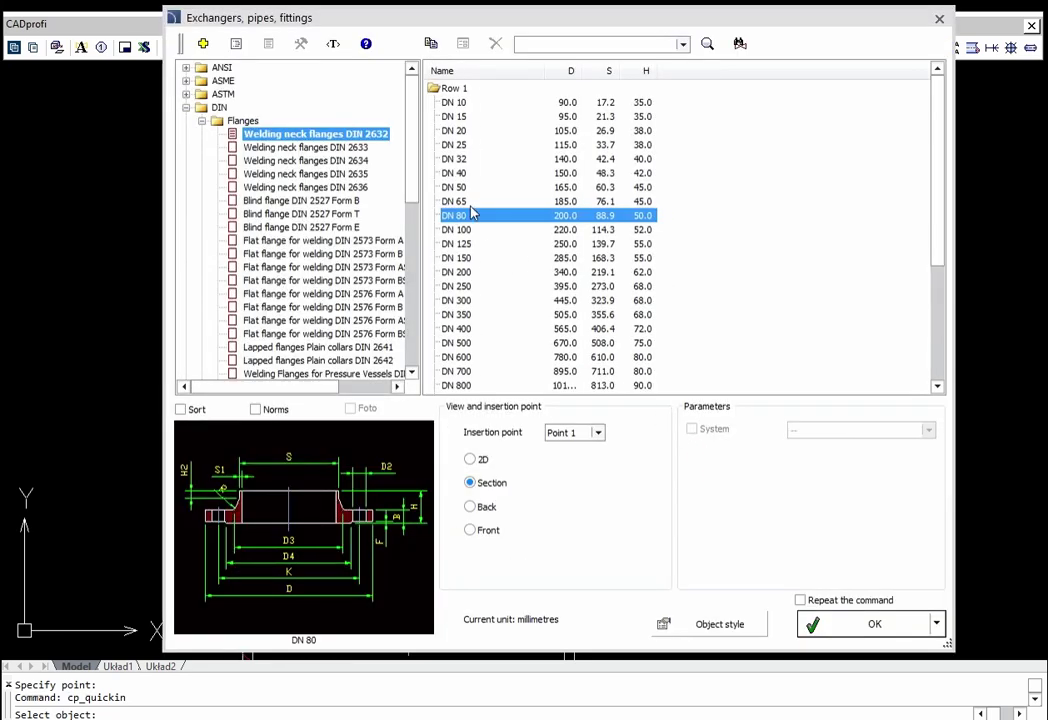
{"action": "left_click", "coordinate": [465, 202]}
{"action": "left_click", "coordinate": [815, 624]}
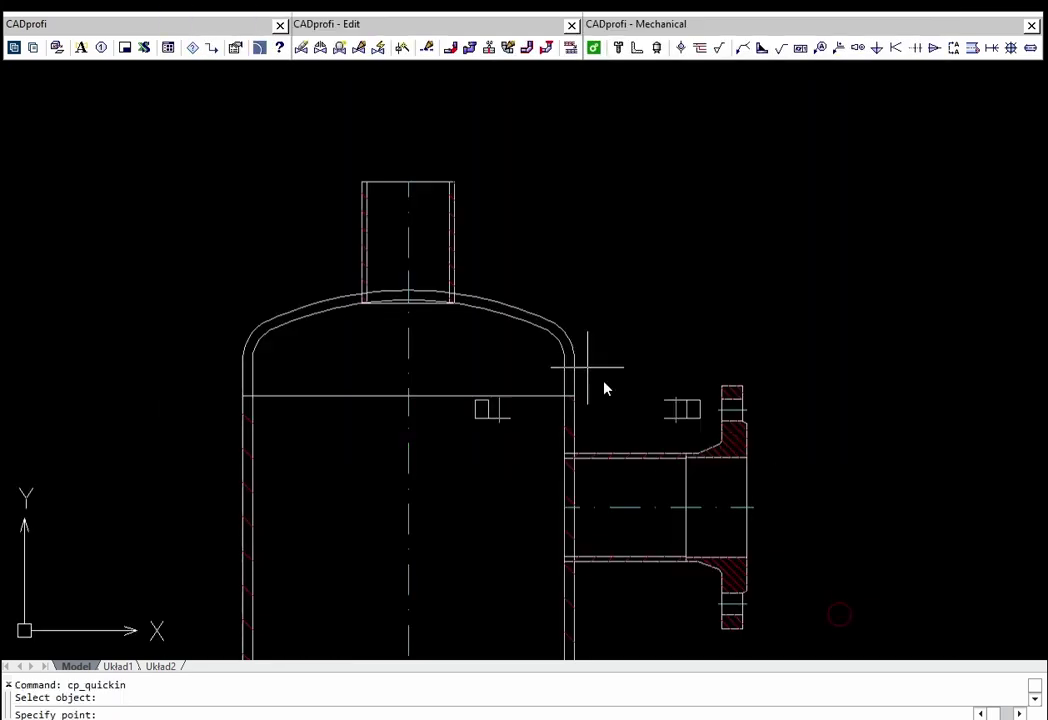
{"action": "left_click", "coordinate": [409, 188]}
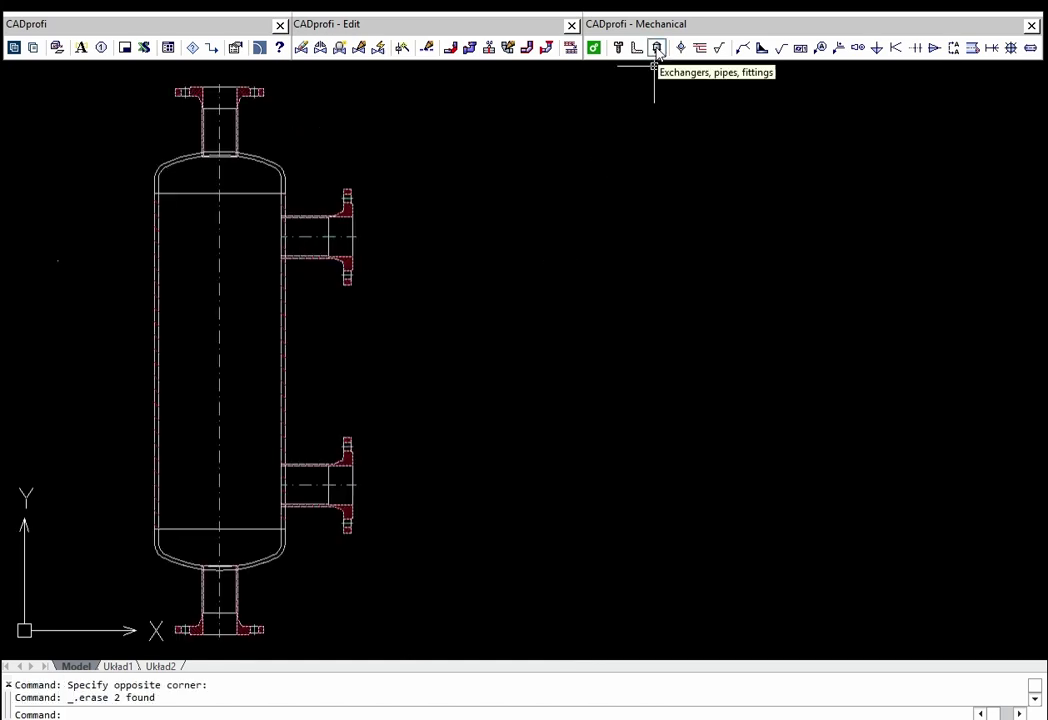
Step: Insert a D 273 tube sheet with S = 5 beside the vessel and view its attributes
{"action": "left_click", "coordinate": [656, 50]}
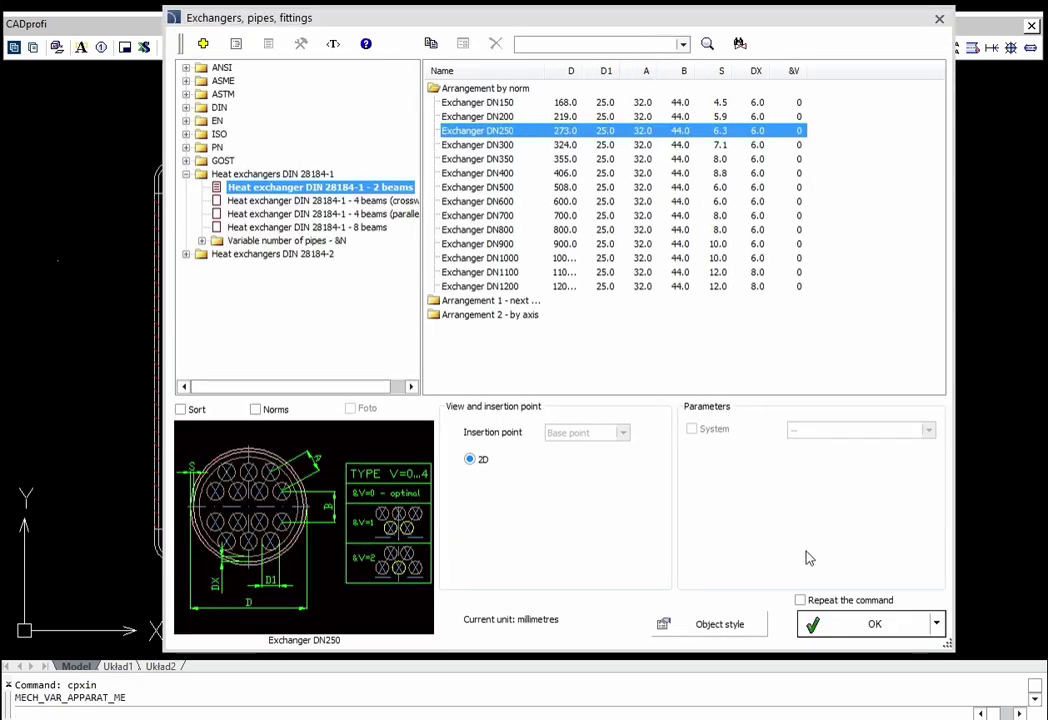
{"action": "left_click", "coordinate": [936, 624]}
{"action": "left_click", "coordinate": [900, 669]}
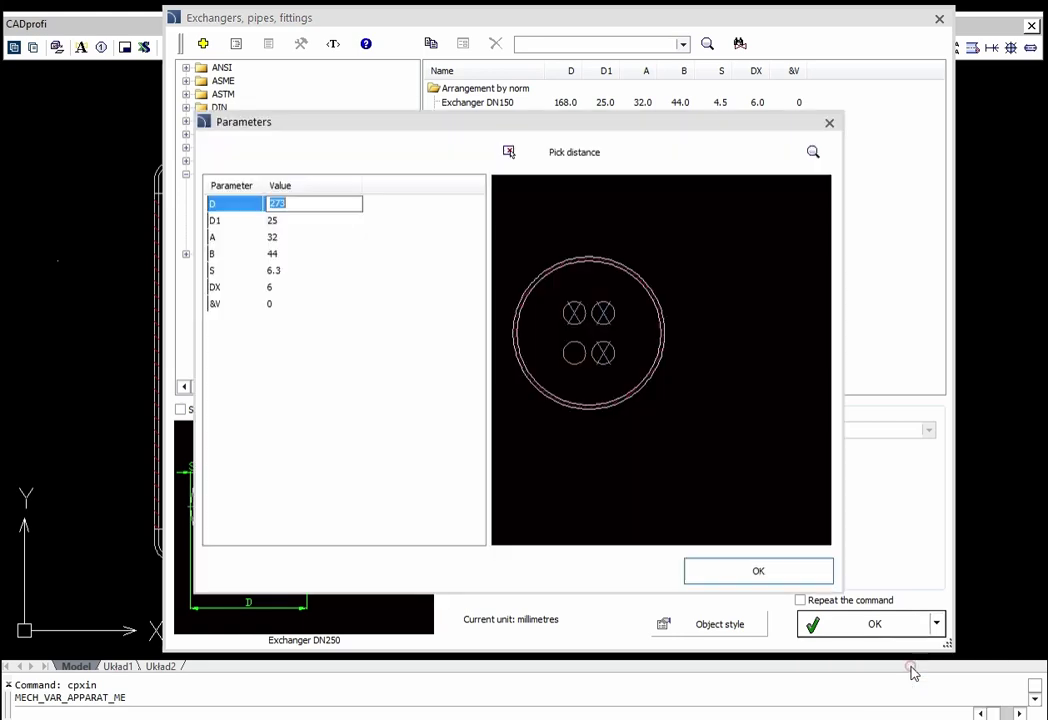
{"action": "left_click", "coordinate": [303, 277]}
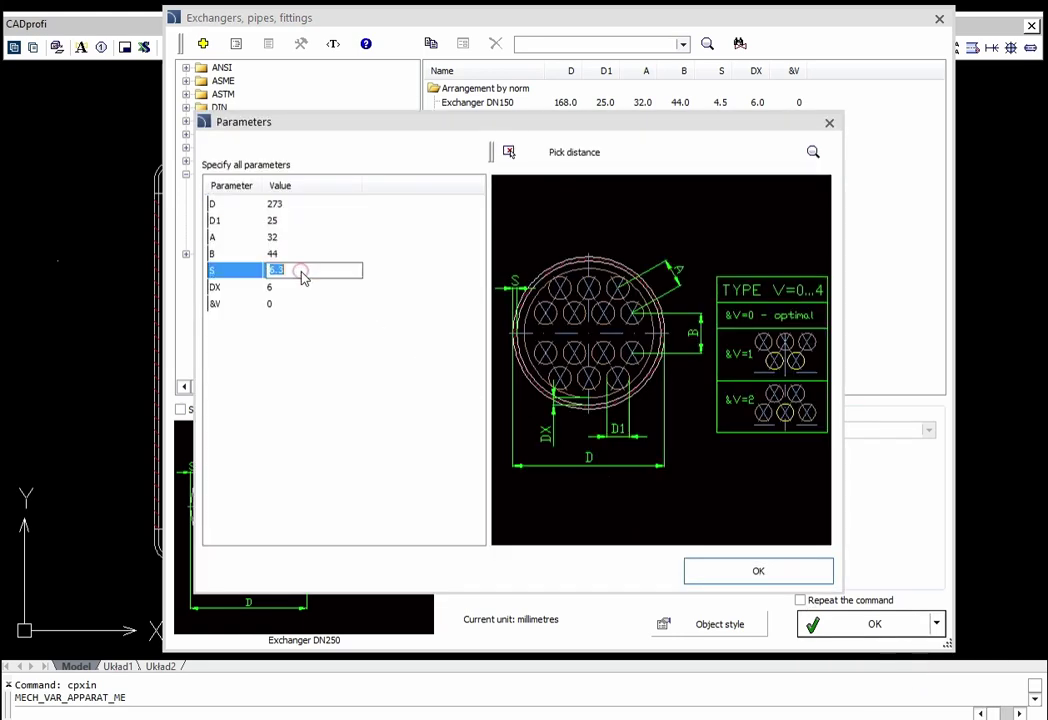
{"action": "type", "text": "5"}
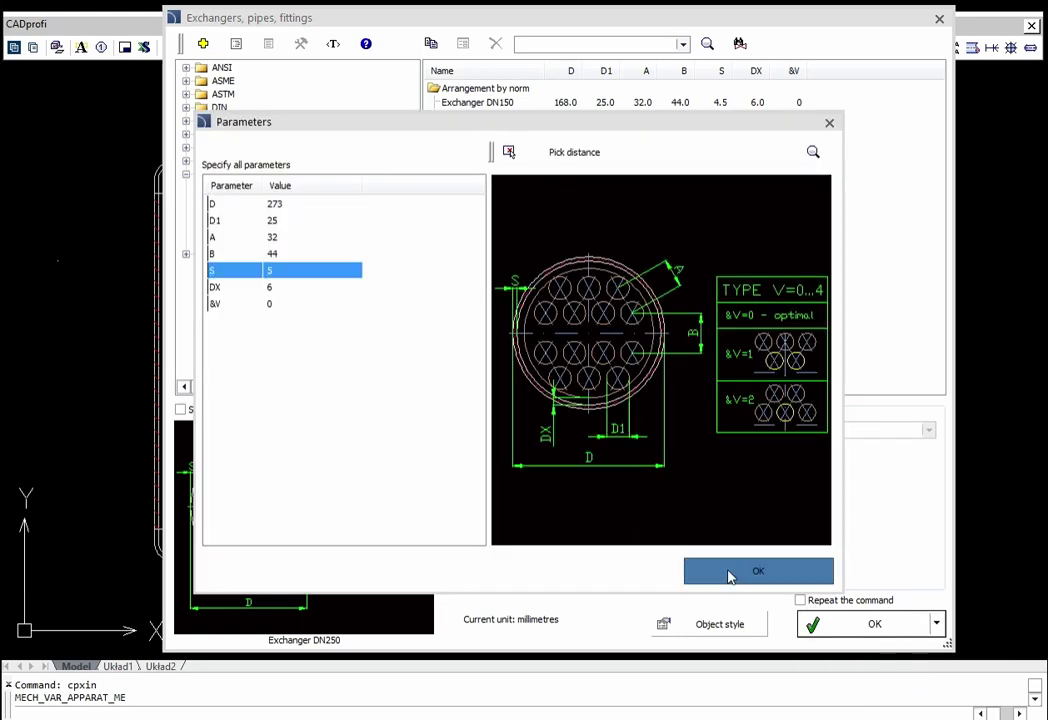
{"action": "left_click", "coordinate": [730, 571]}
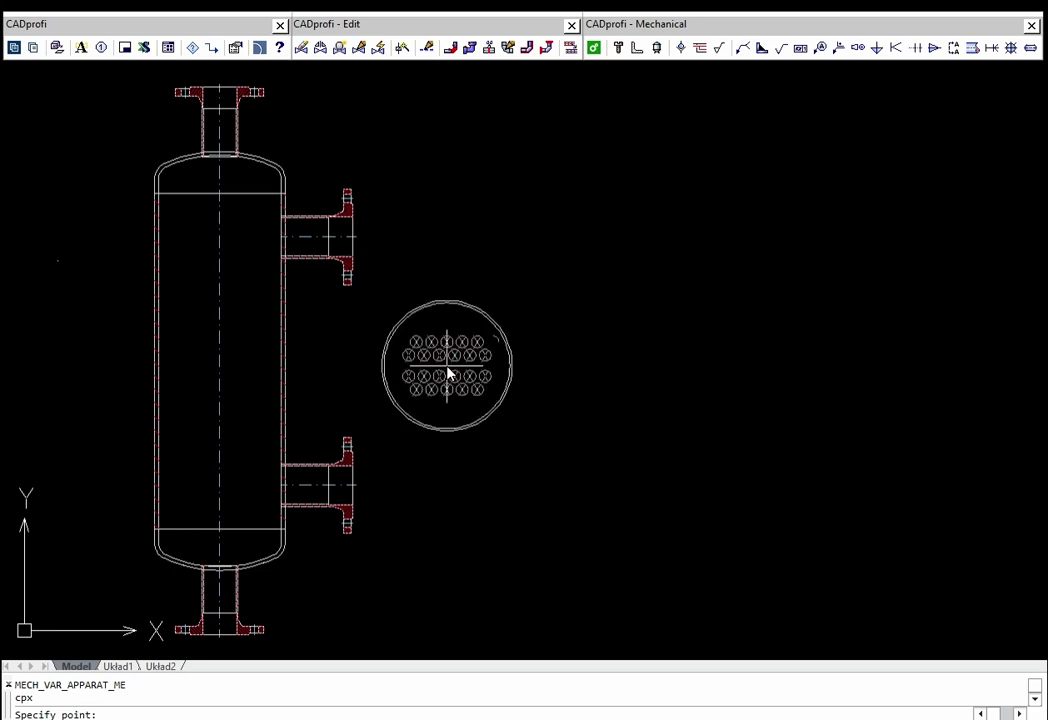
{"action": "left_click", "coordinate": [447, 372]}
{"action": "key", "text": "Return"}
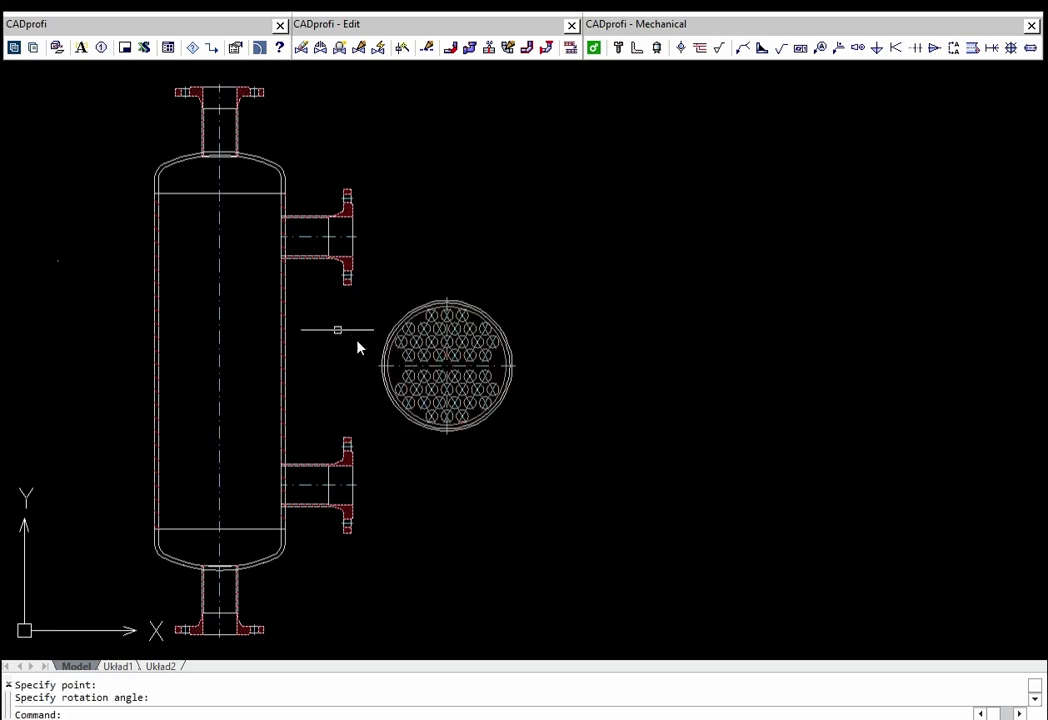
{"action": "left_click", "coordinate": [81, 47]}
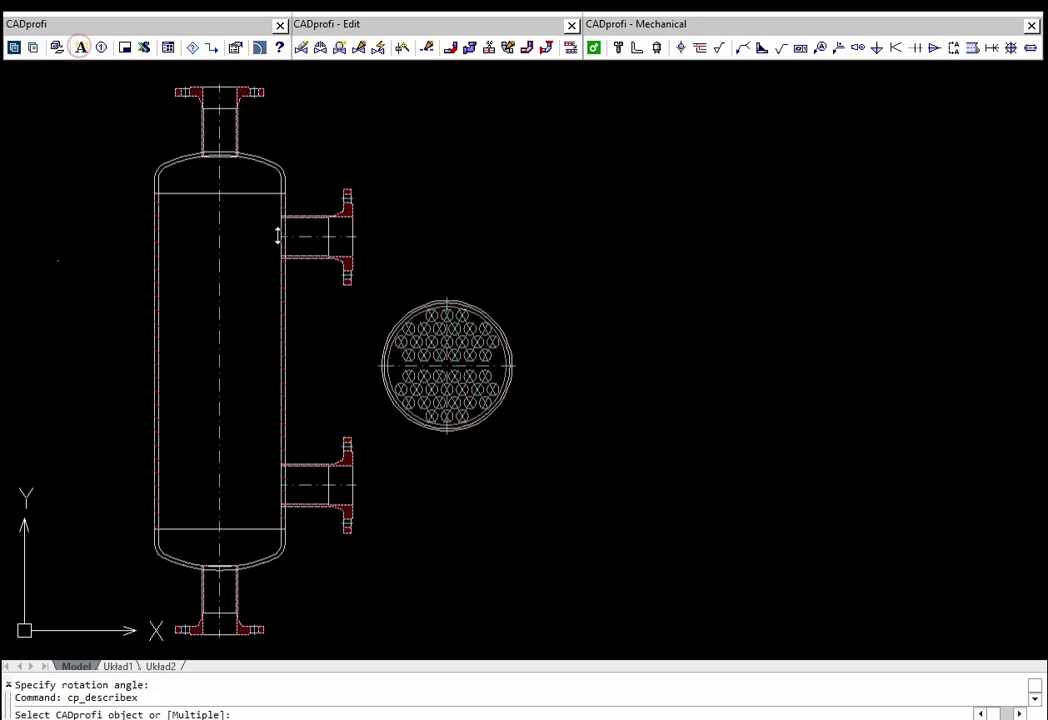
{"action": "left_click", "coordinate": [432, 305]}
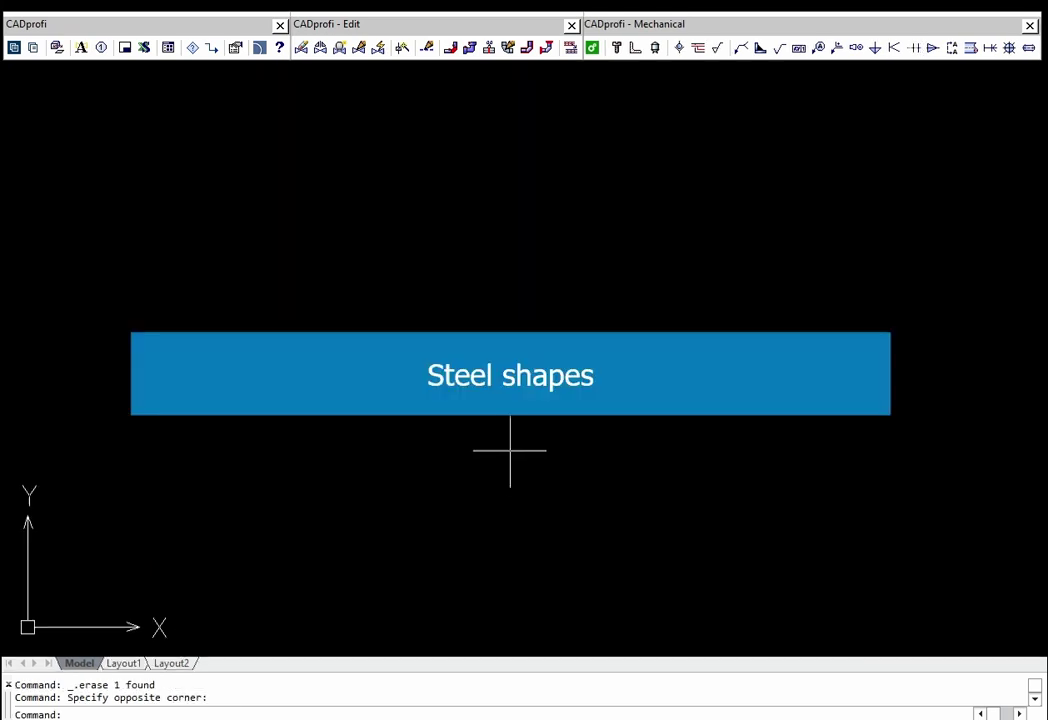
Step: Place two DIN IPE 100 hot-rolled I-beams end to end with repeat mode on
{"action": "left_click", "coordinate": [635, 50]}
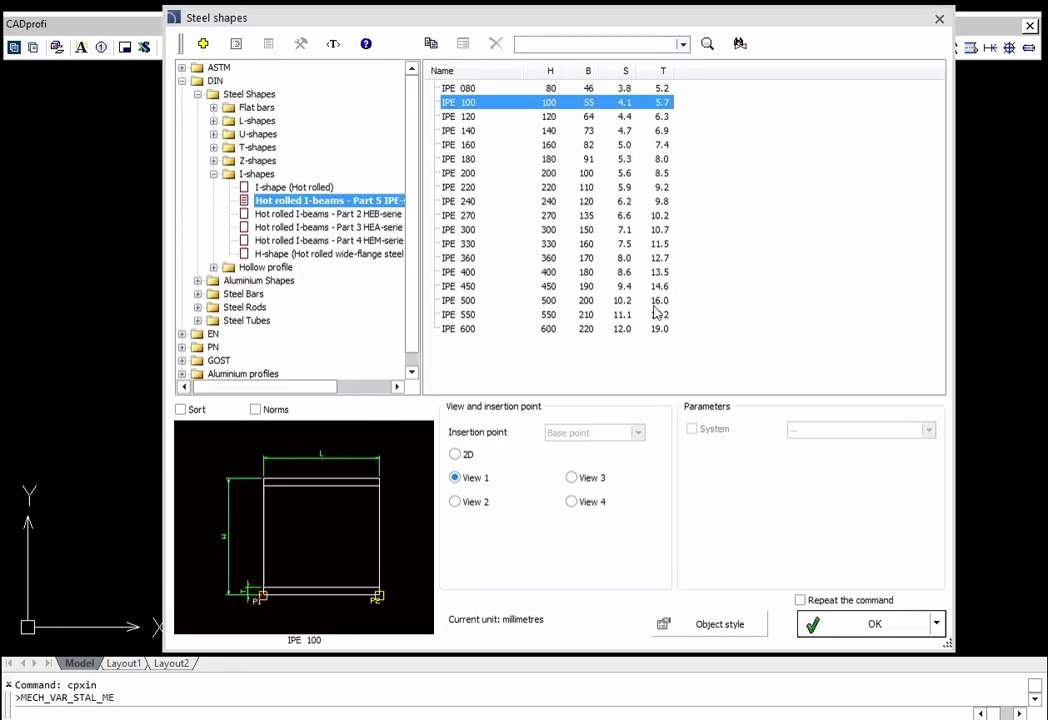
{"action": "left_click", "coordinate": [800, 600]}
{"action": "left_click", "coordinate": [868, 625]}
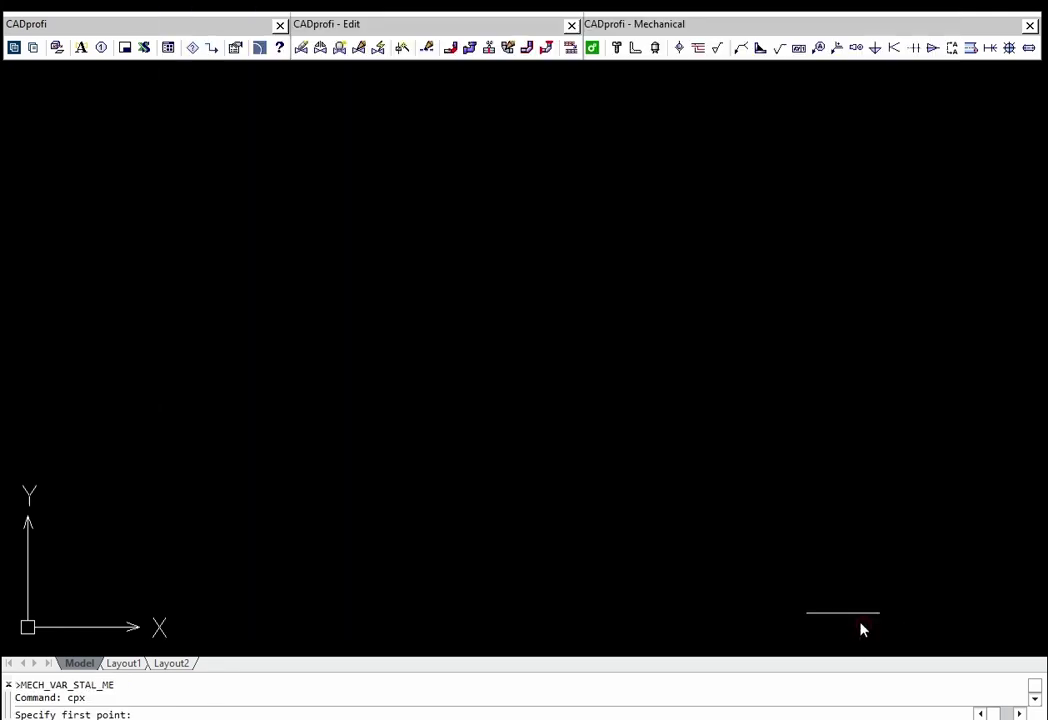
{"action": "left_click", "coordinate": [28, 467]}
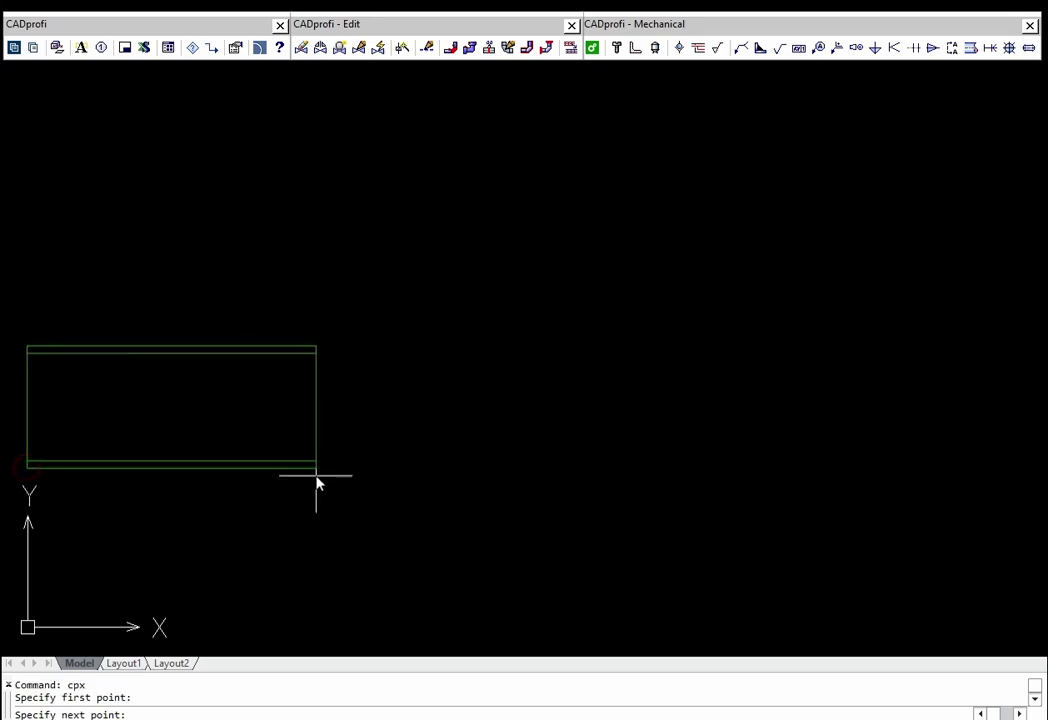
{"action": "left_click", "coordinate": [475, 490]}
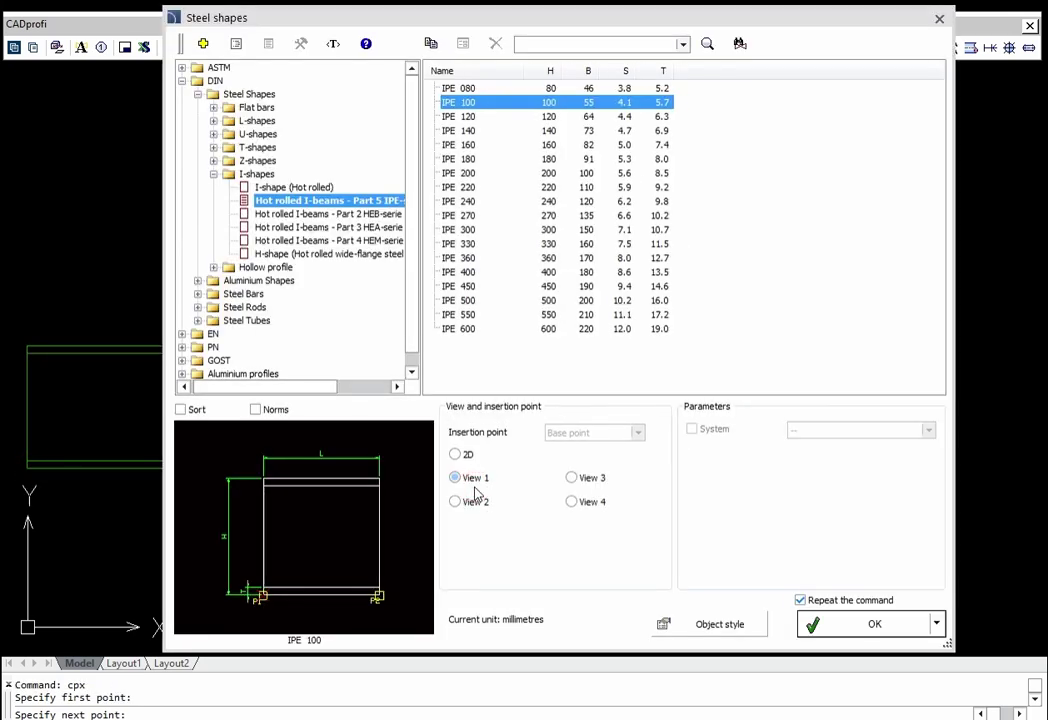
{"action": "left_click", "coordinate": [800, 600]}
{"action": "left_click", "coordinate": [840, 624]}
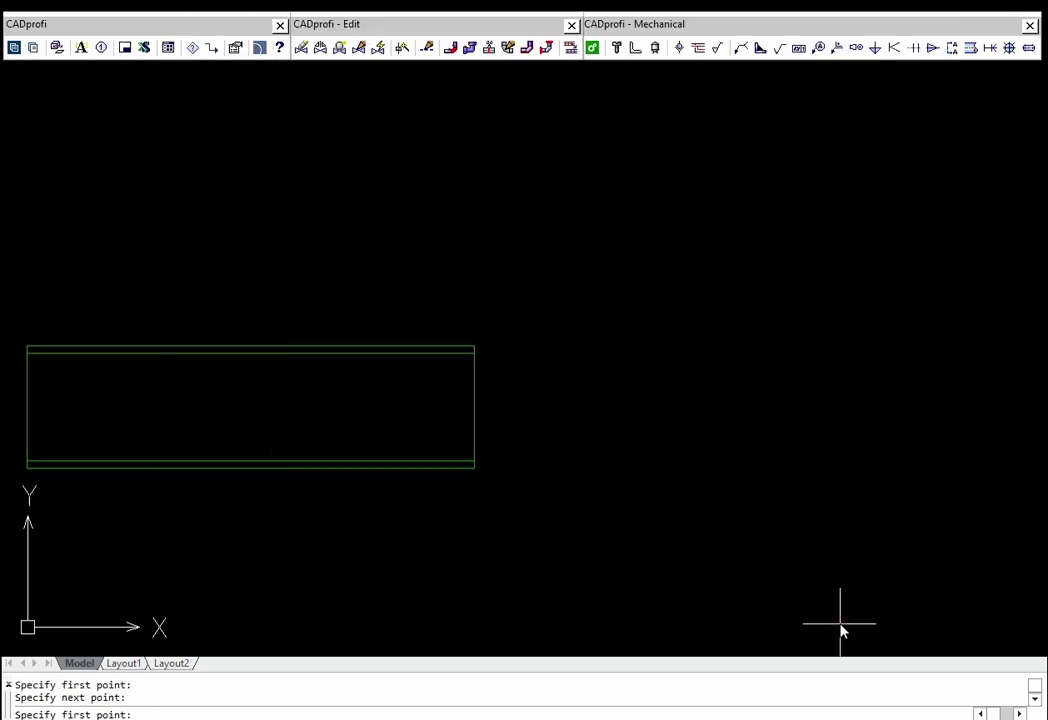
{"action": "left_click", "coordinate": [487, 470]}
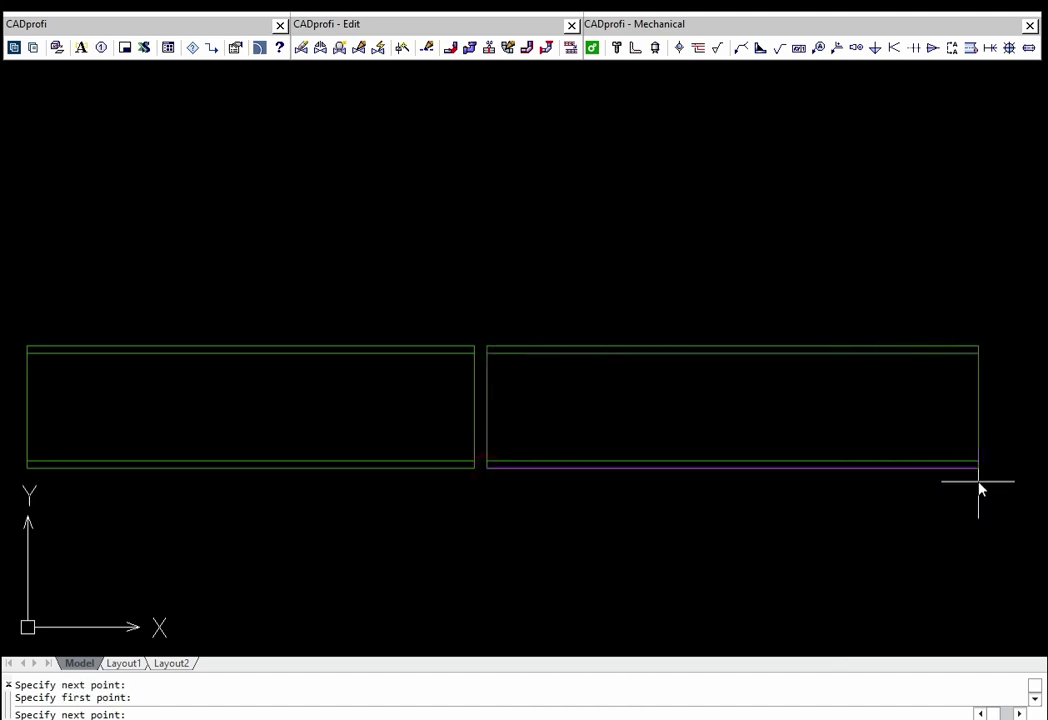
{"action": "left_click", "coordinate": [986, 482]}
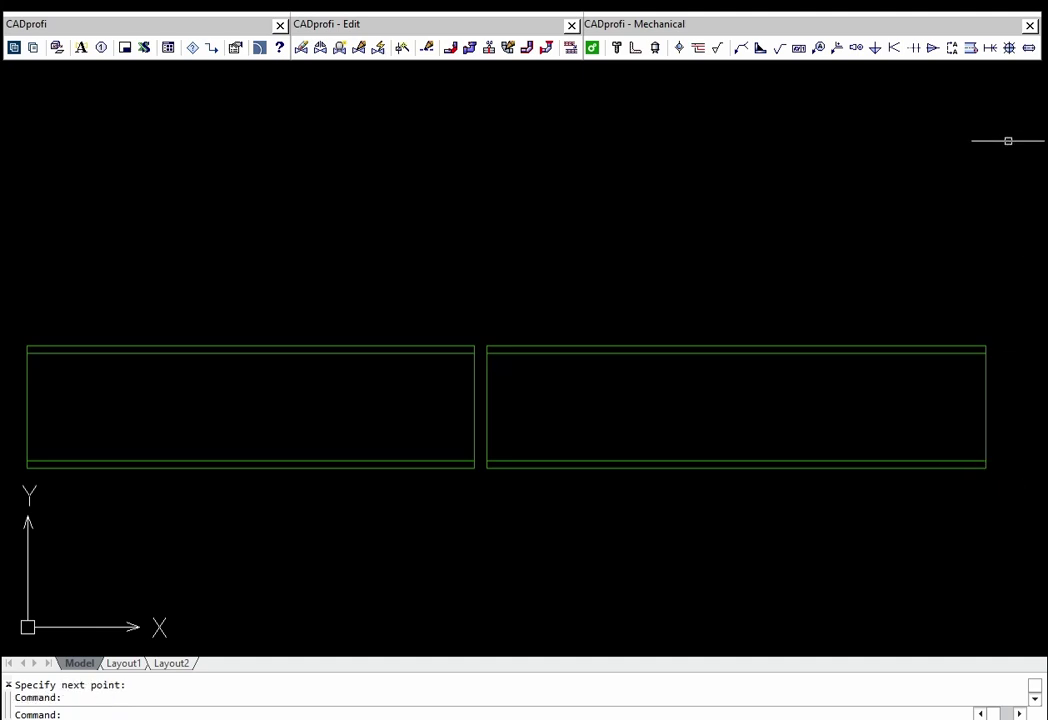
Step: Place an unrotated 140 x 75 corner-hole plate over the joint between the beams
{"action": "left_click", "coordinate": [1030, 50]}
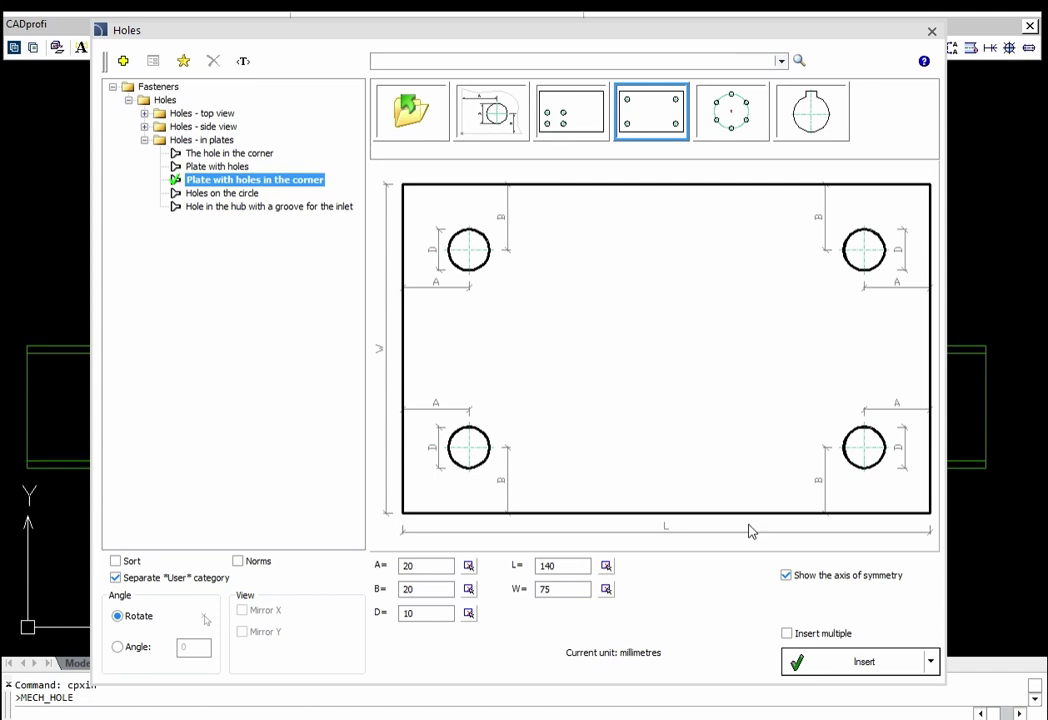
{"action": "left_click", "coordinate": [826, 669]}
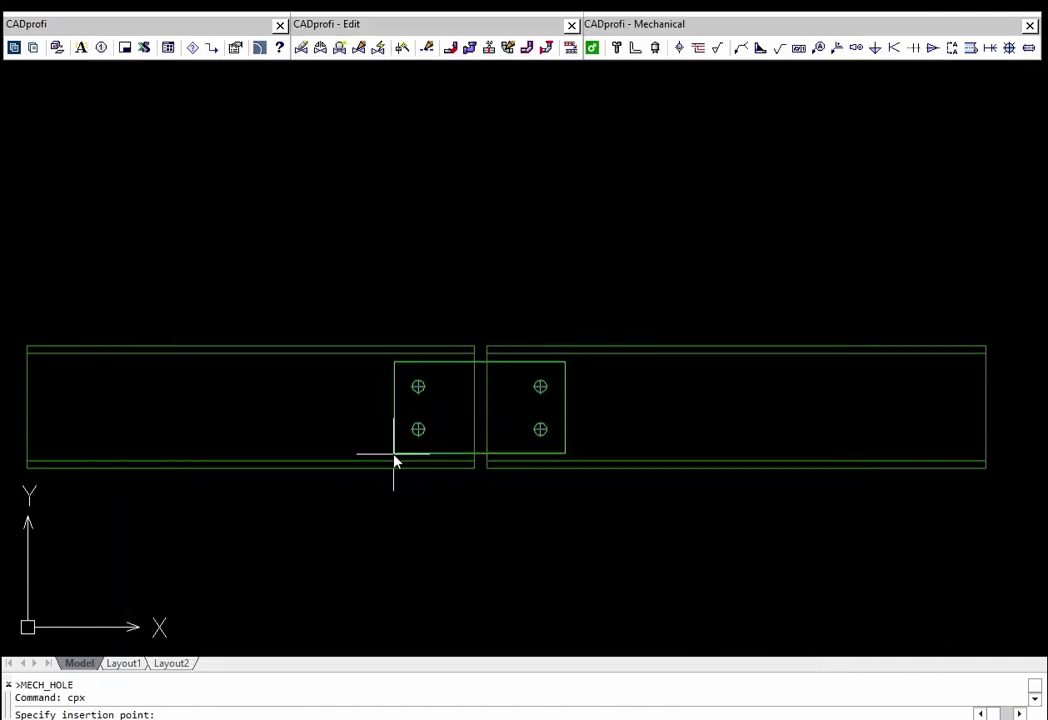
{"action": "left_click", "coordinate": [394, 456]}
{"action": "key", "text": "Return"}
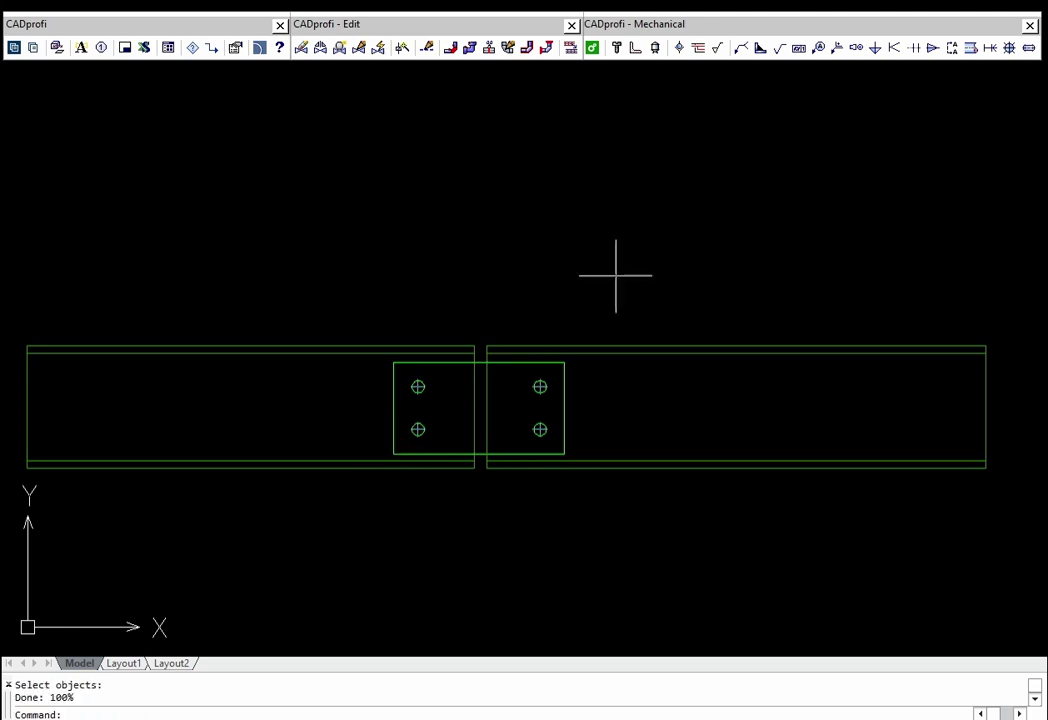
Step: Insert an infoblock named for the corner-hole plate, quantity 2, below the beam joint
{"action": "left_click", "coordinate": [718, 48]}
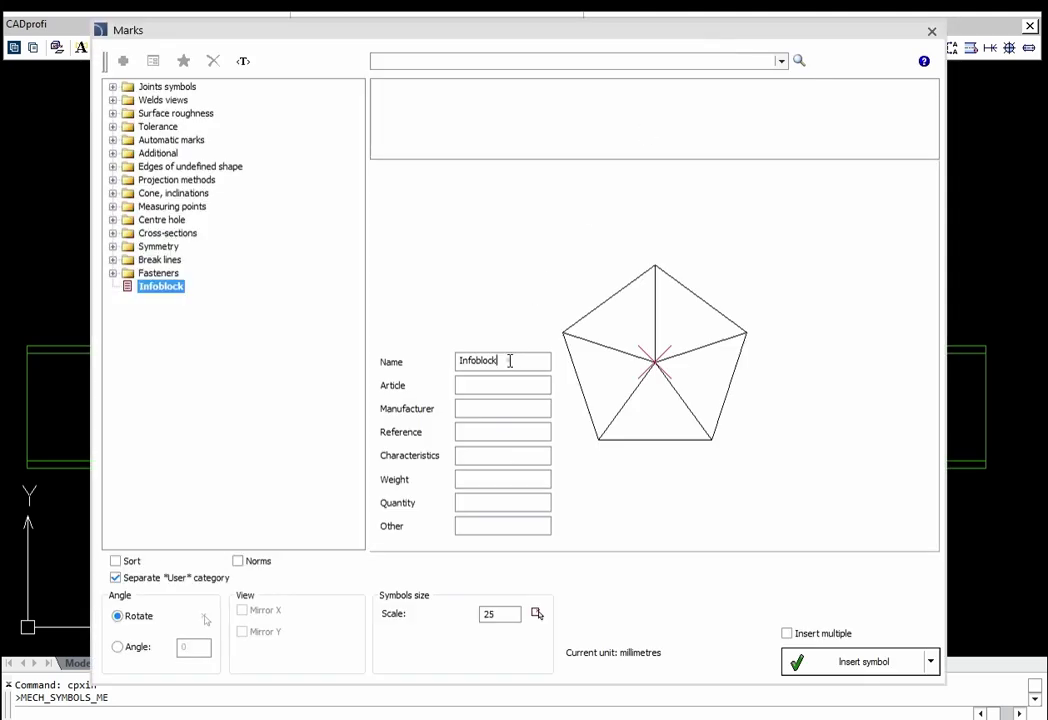
{"action": "left_click_drag", "start_coordinate": [509, 361], "coordinate": [458, 358]}
{"action": "key", "text": "ctrl+v"}
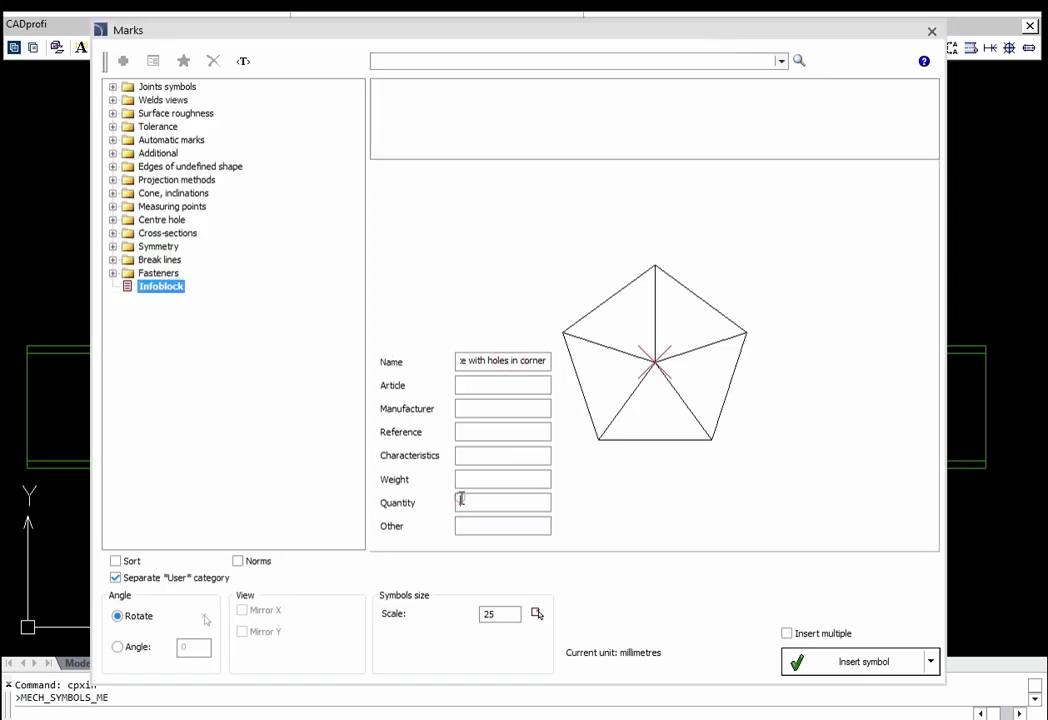
{"action": "left_click", "coordinate": [461, 499]}
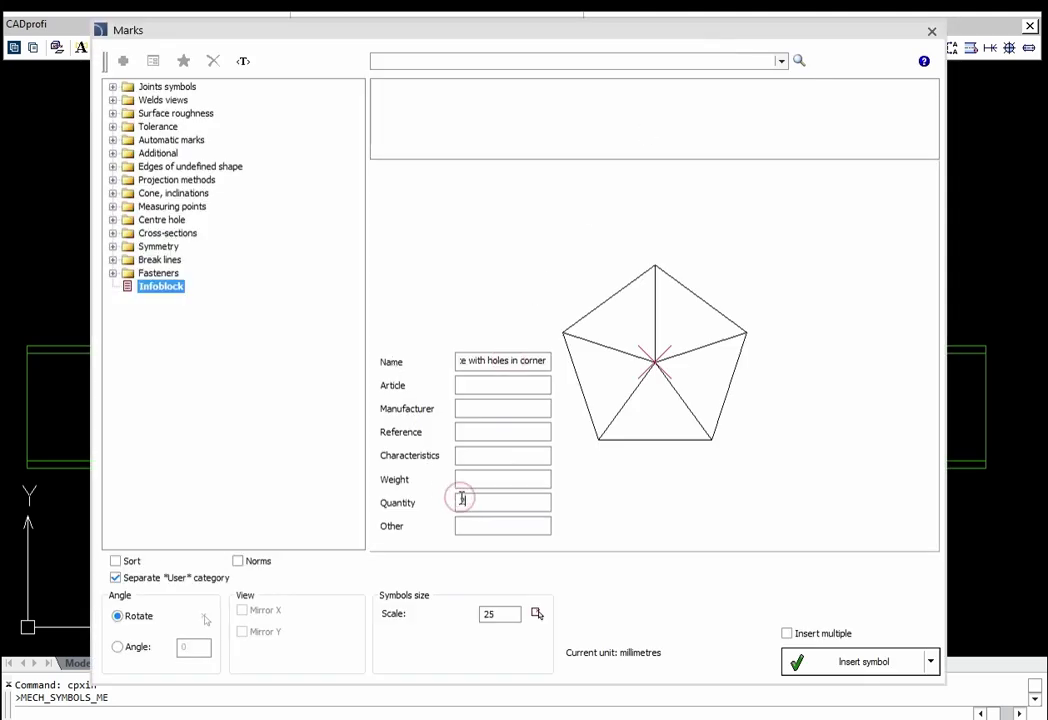
{"action": "left_click", "coordinate": [819, 667]}
{"action": "left_click", "coordinate": [482, 515]}
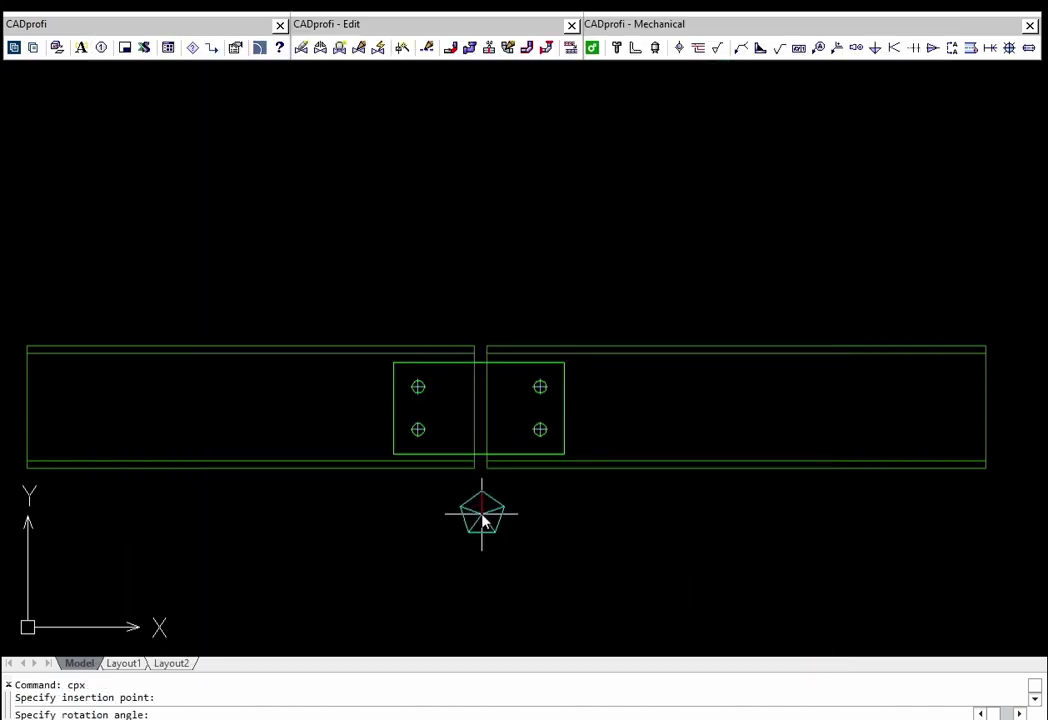
{"action": "key", "text": "Return"}
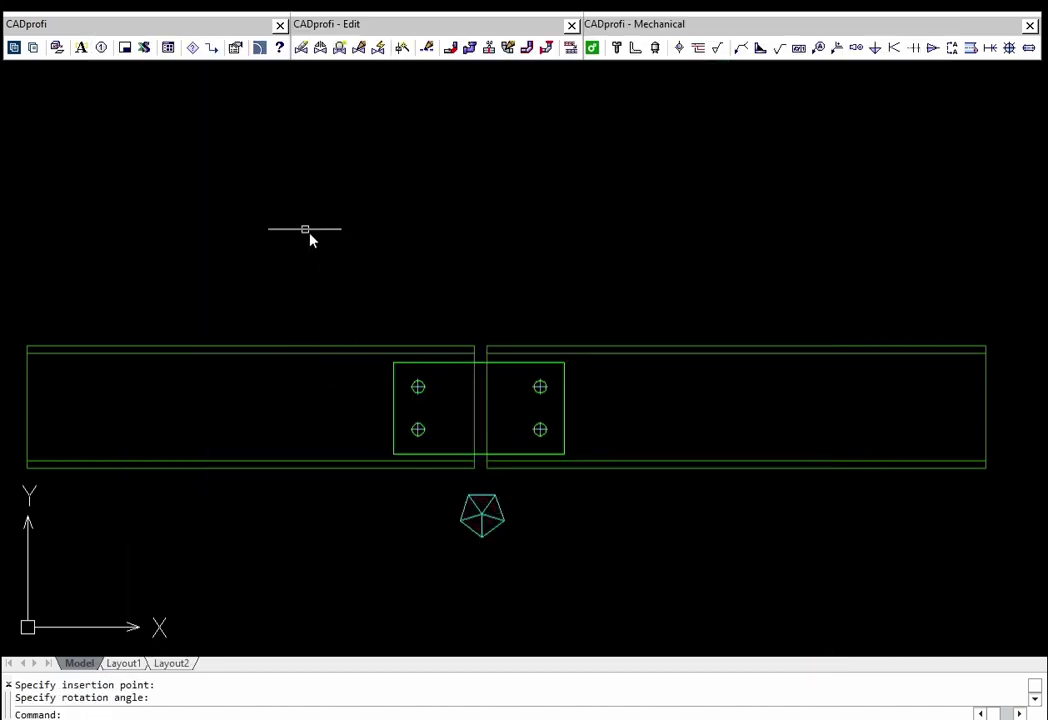
Step: Generate the Mechanical specification BOM listing the IPE 100 beams and the plate
{"action": "left_click", "coordinate": [145, 50]}
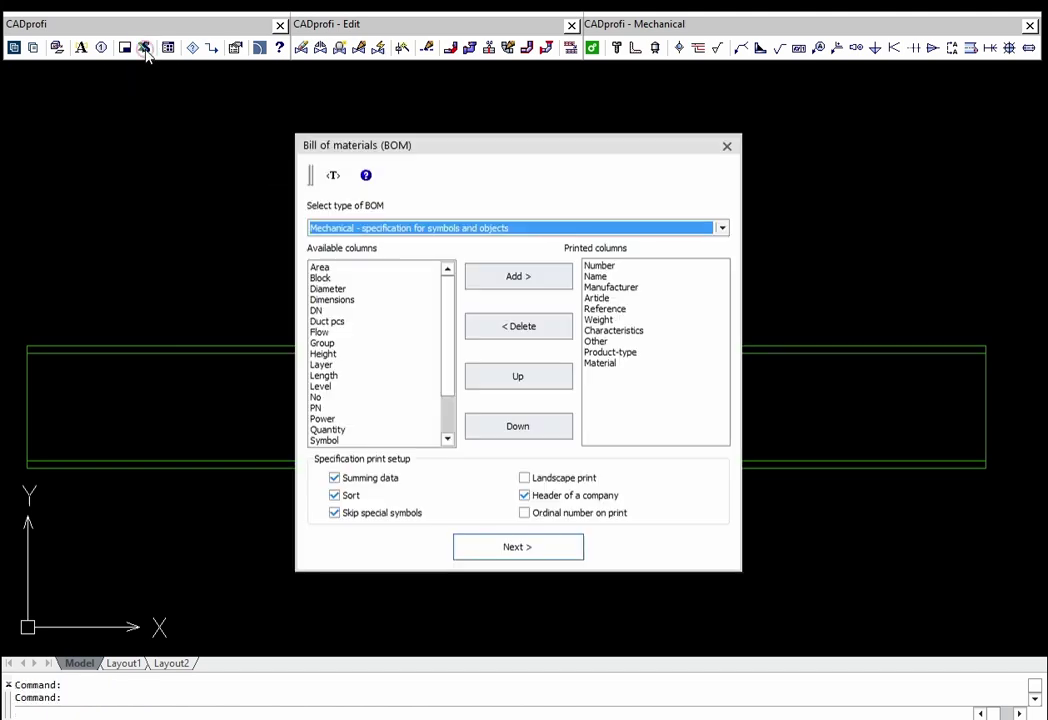
{"action": "left_click", "coordinate": [516, 547]}
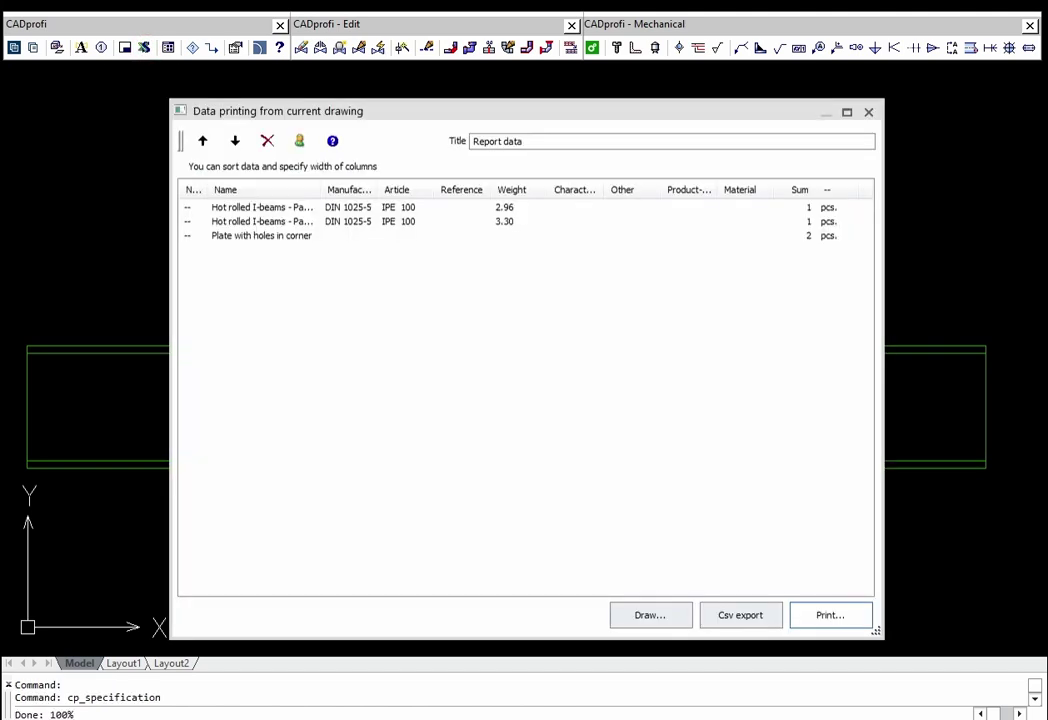